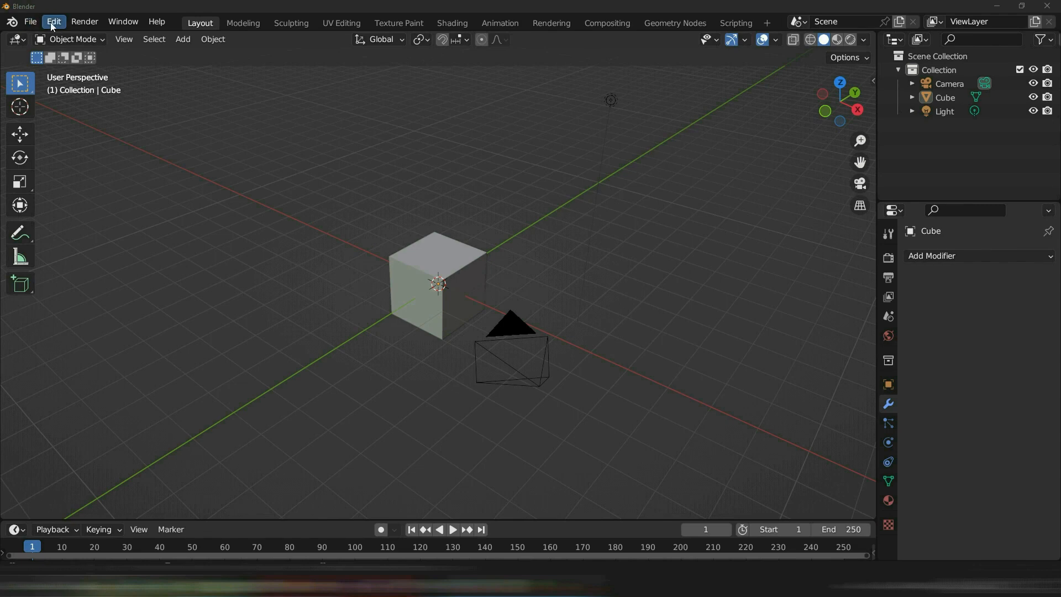
- Search the add-ons in the preferences for "loo" to check the Mesh: LoopTools add-on, and clear the search
click(52, 25)
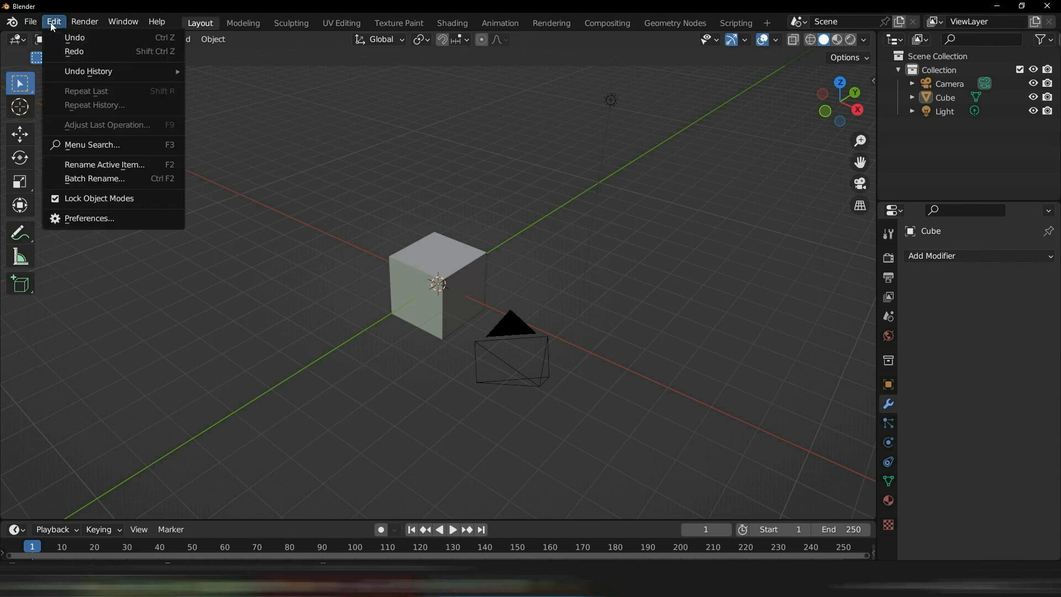
click(83, 217)
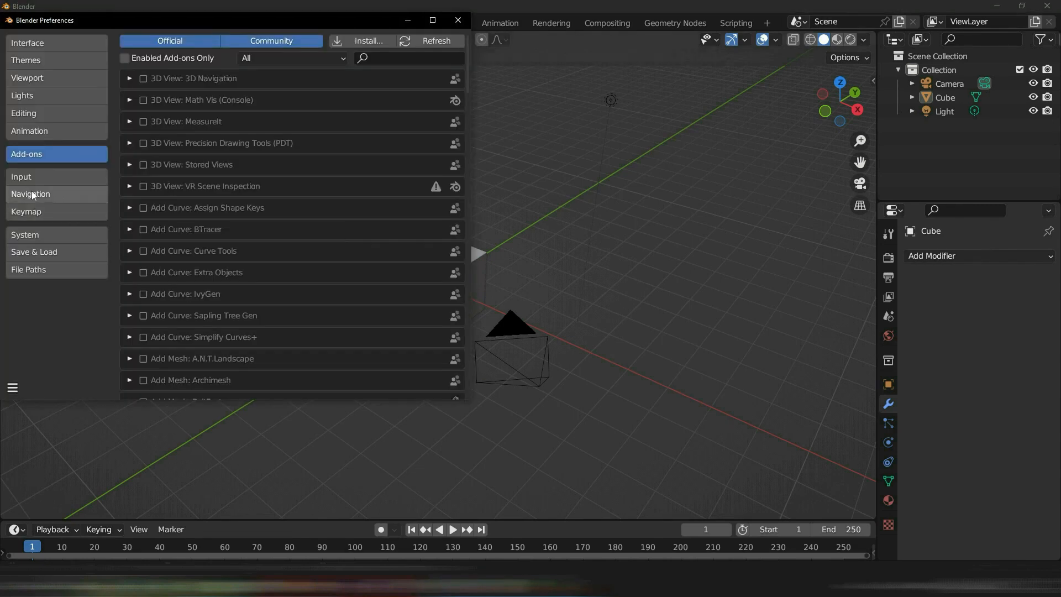
click(389, 59)
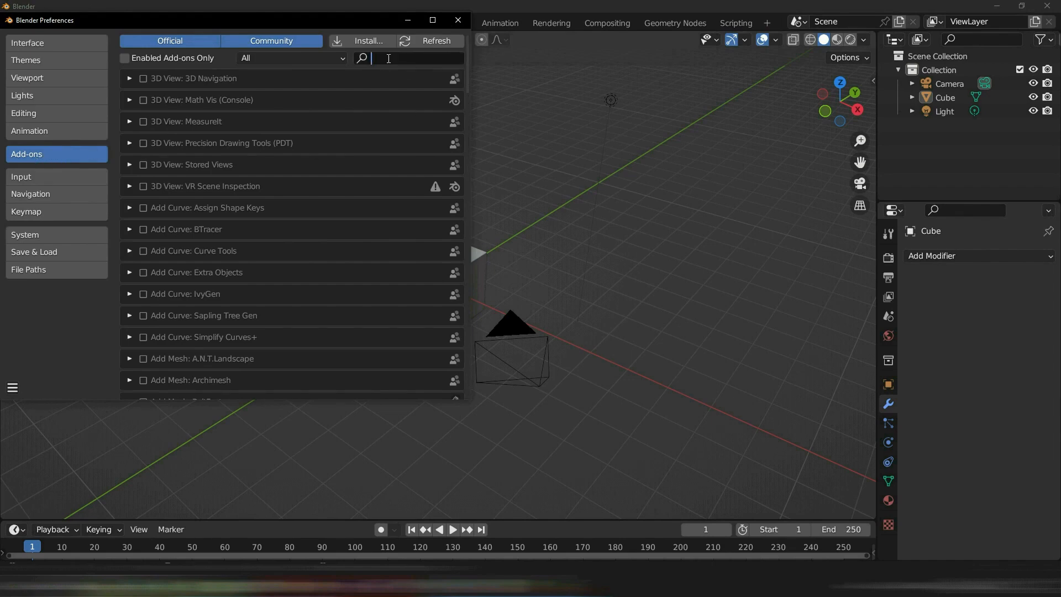
text(loo)
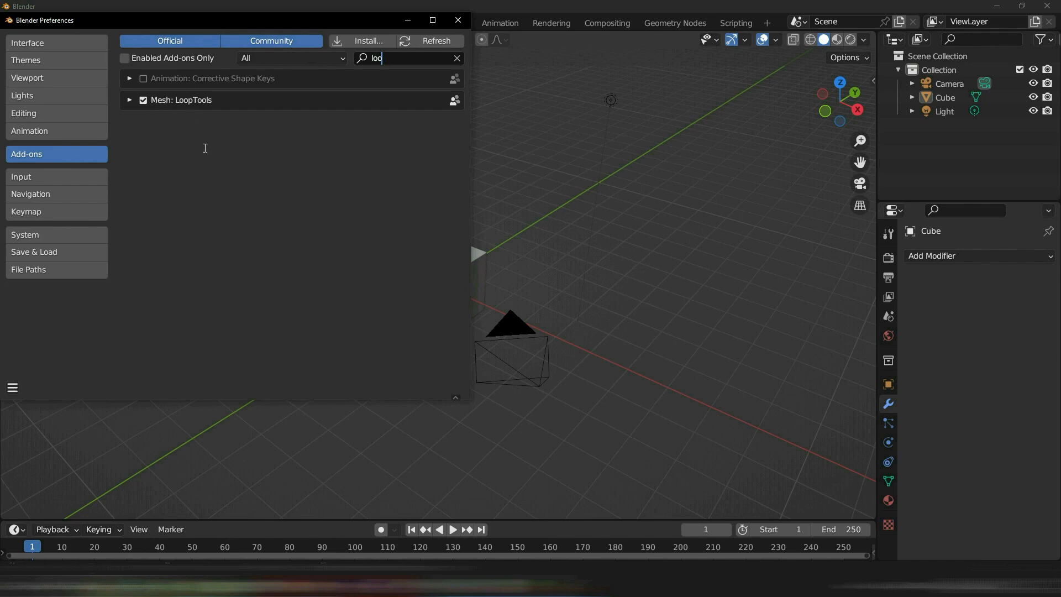
key(BackSpace)
key(BackSpace)
key(BackSpace)
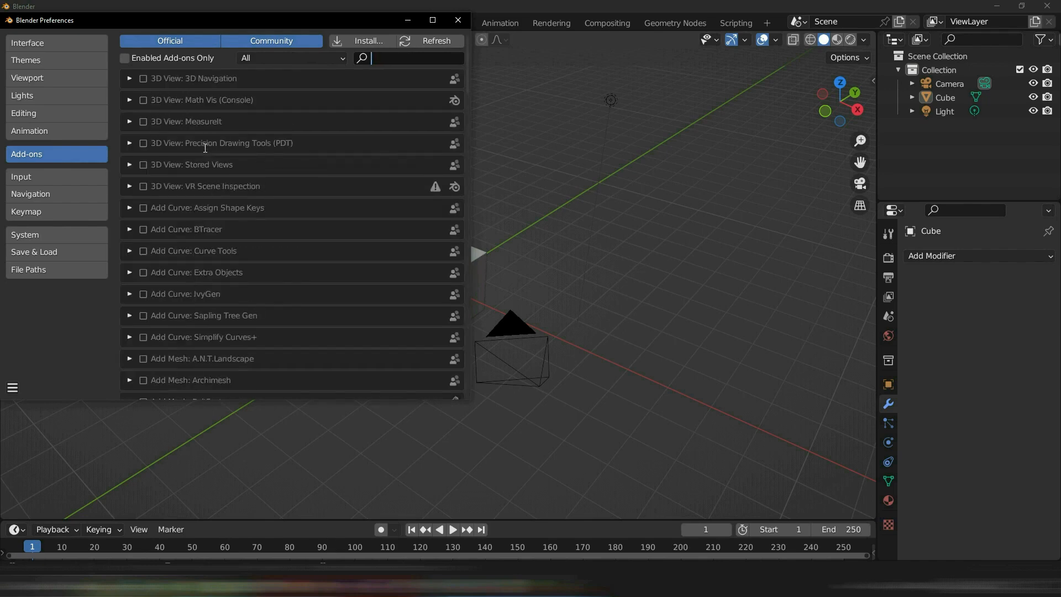
- Search the add-ons for "mesh" to check which mesh add-ons are enabled, and clear the search
text(mesh)
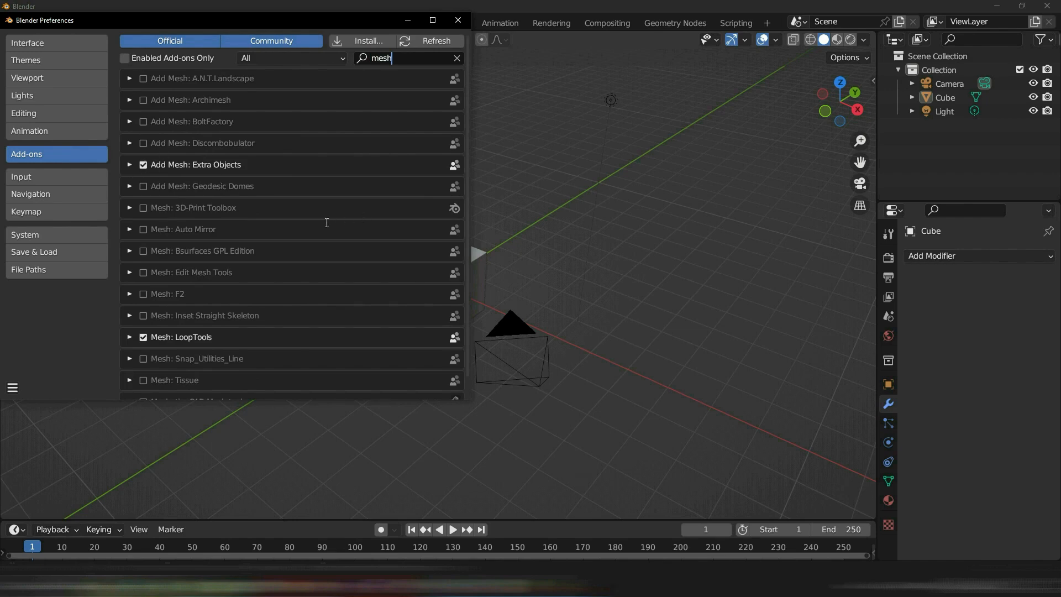
key(BackSpace)
key(BackSpace)
key(BackSpace)
key(BackSpace)
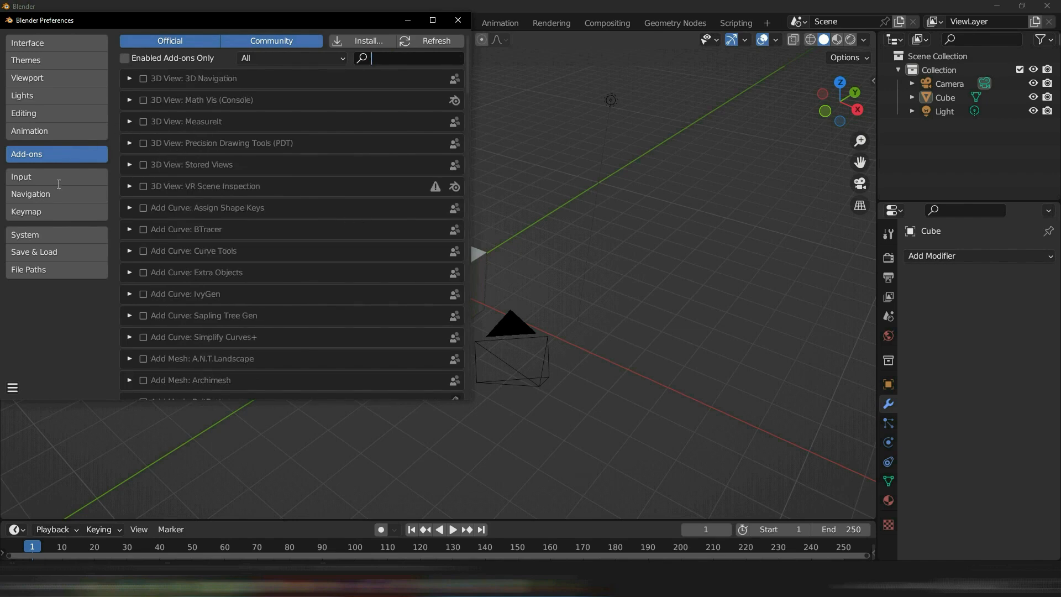
- Review the Input and Keymap preferences and close the preferences window
click(32, 176)
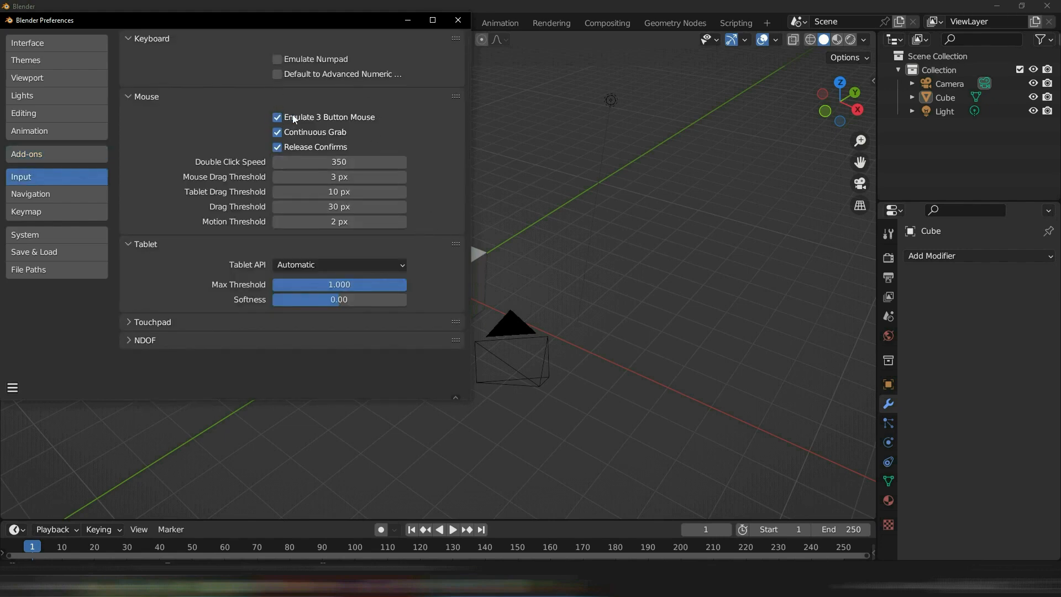
click(54, 213)
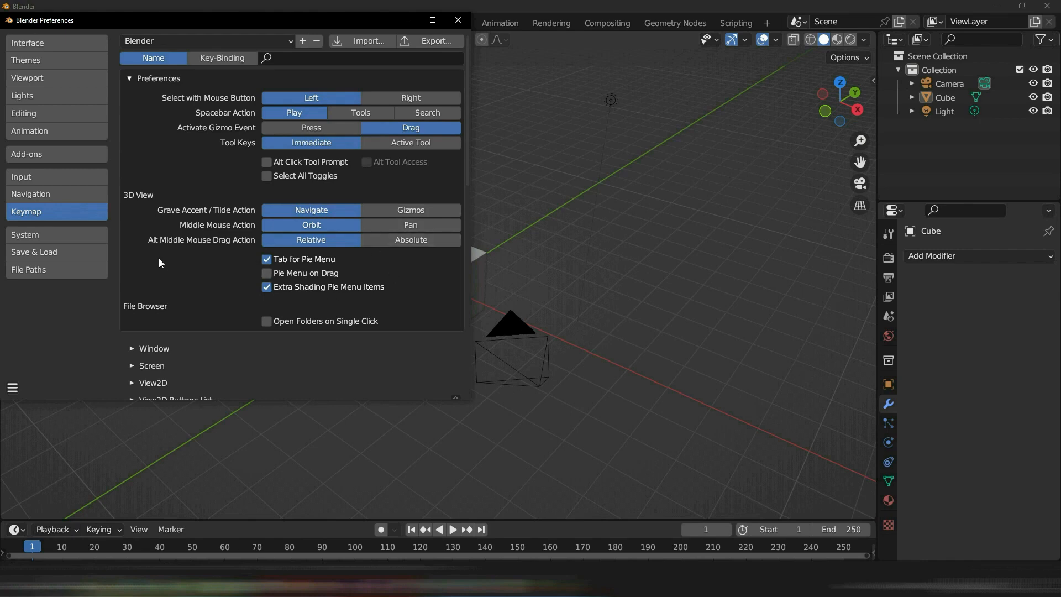
click(12, 388)
click(458, 21)
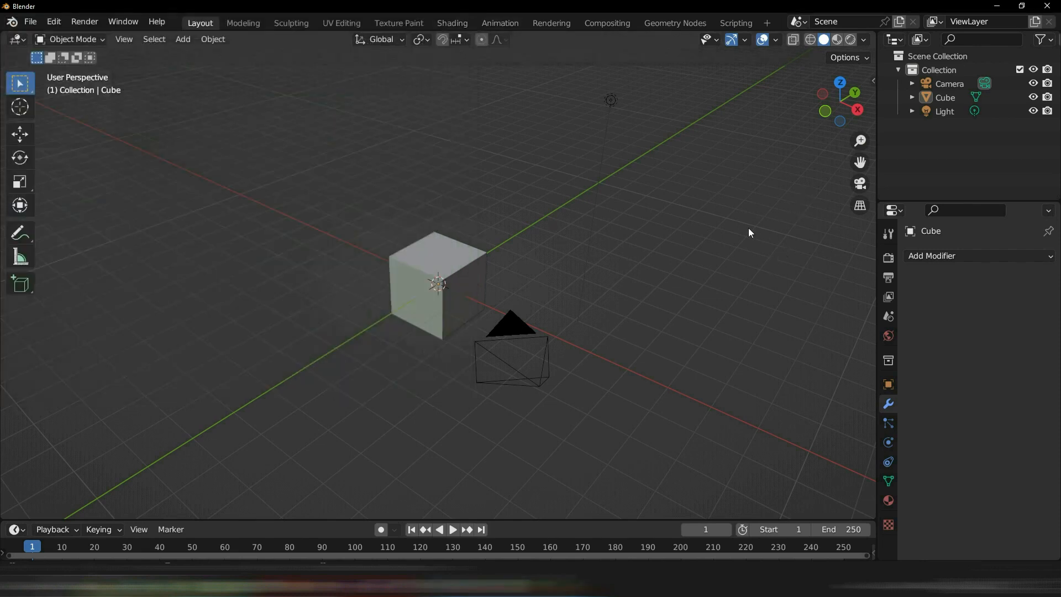
- Start the Shortcut VUr input display with an X offset of 43 and hide the viewport sidebar
key(n)
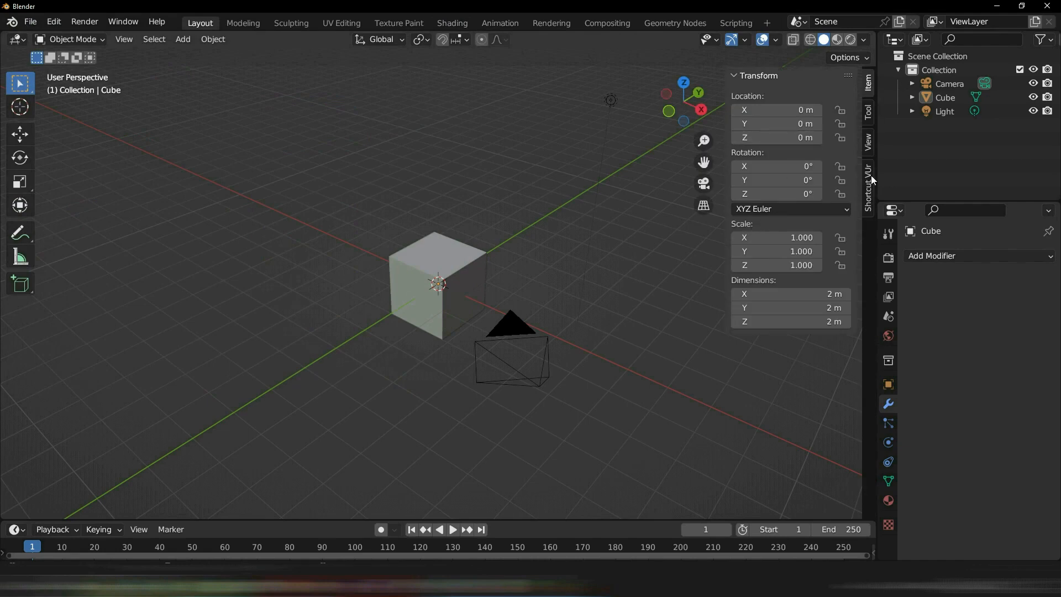
click(869, 191)
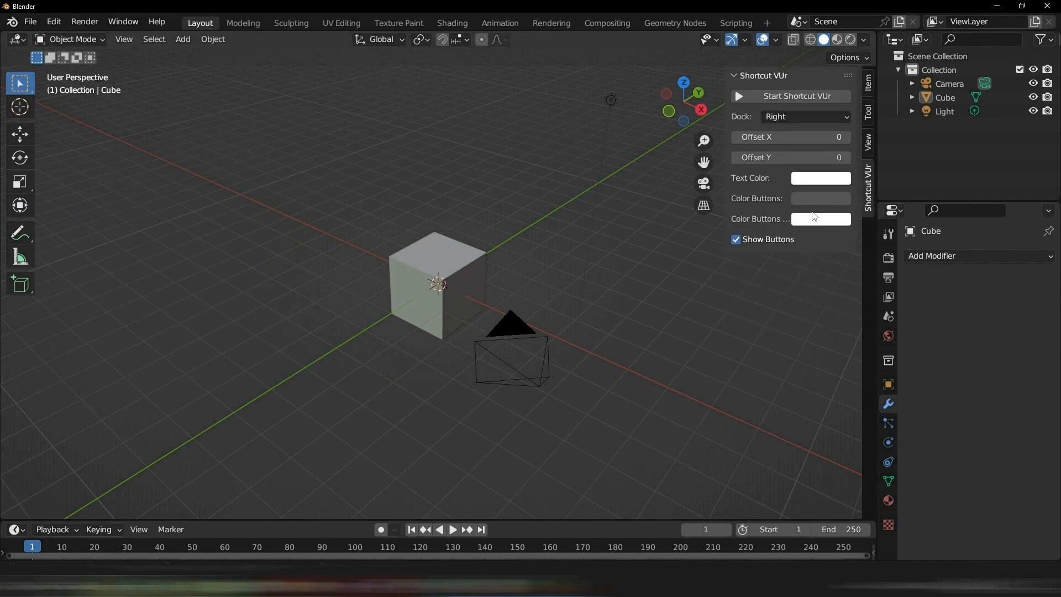
click(786, 96)
drag(795, 138, 819, 137)
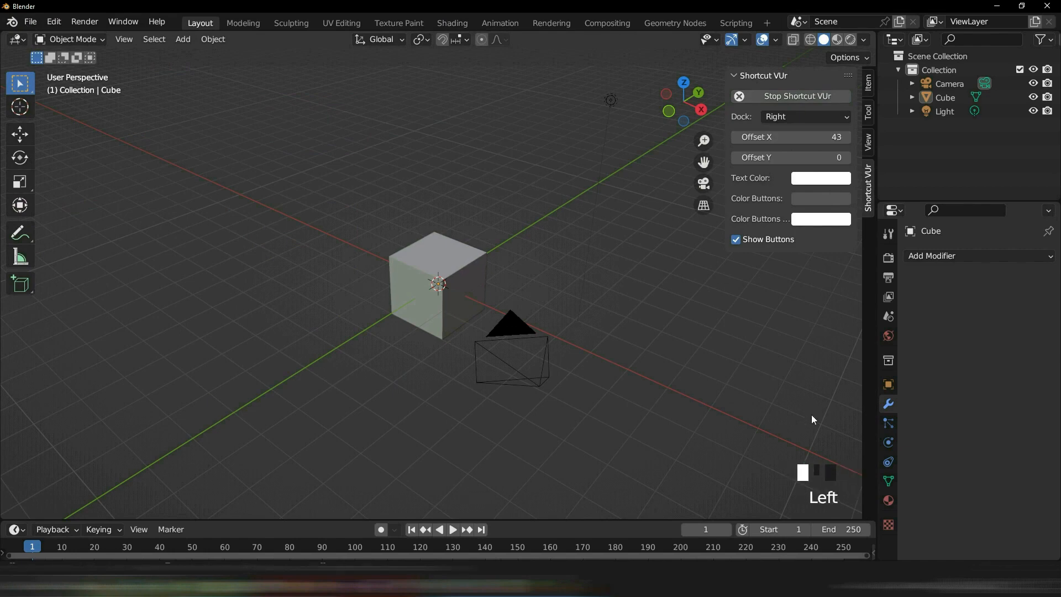
click(808, 327)
key(n)
click(783, 327)
click(783, 328)
click(783, 328)
click(783, 327)
click(783, 328)
click(782, 328)
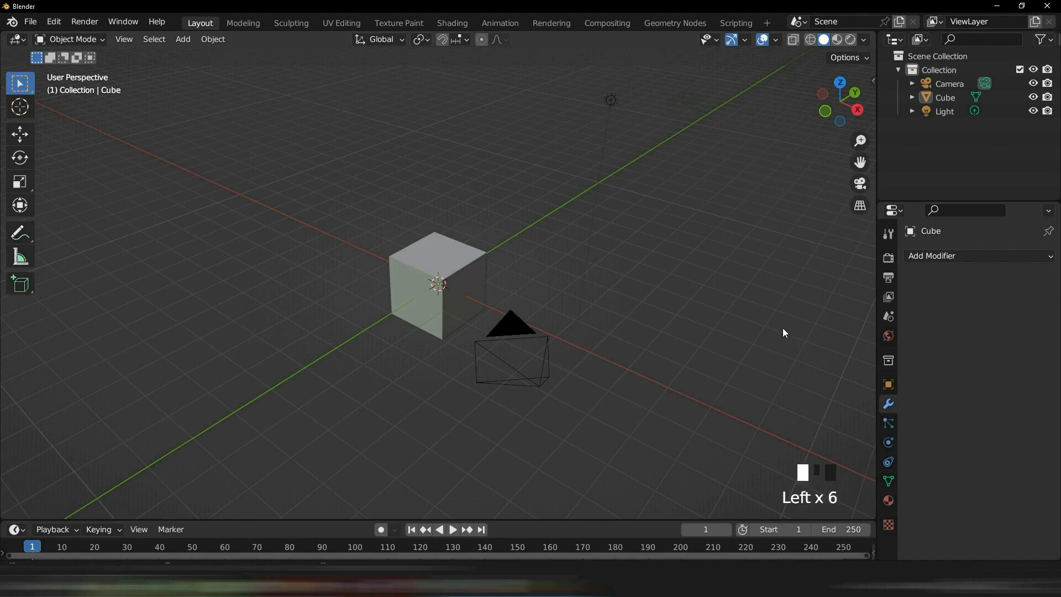
click(783, 327)
click(716, 324)
click(760, 307)
click(760, 307)
middle_click(760, 306)
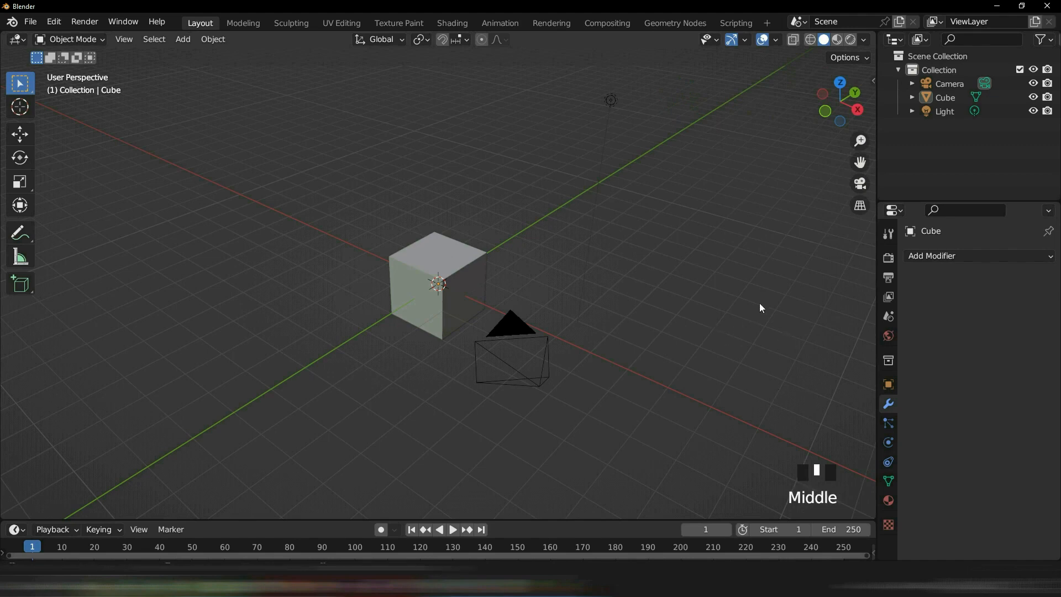
middle_click(760, 306)
middle_click(760, 307)
click(738, 395)
key(n)
key(n)
key(n)
key(n)
middle_drag(540, 432, 610, 414)
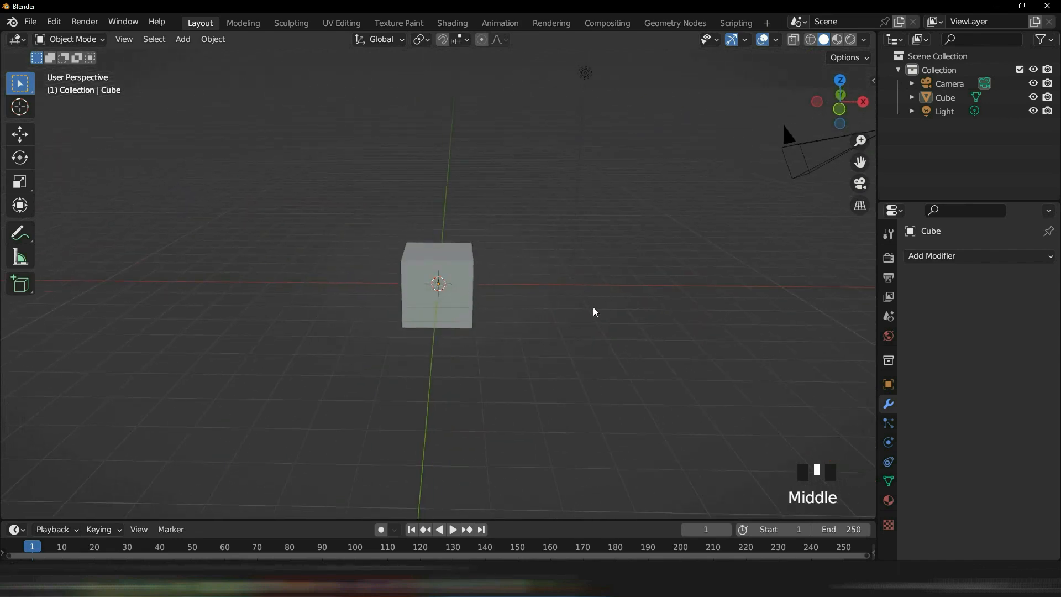
key(KP_1)
middle_drag(702, 264, 618, 315)
middle_drag(562, 342, 573, 350)
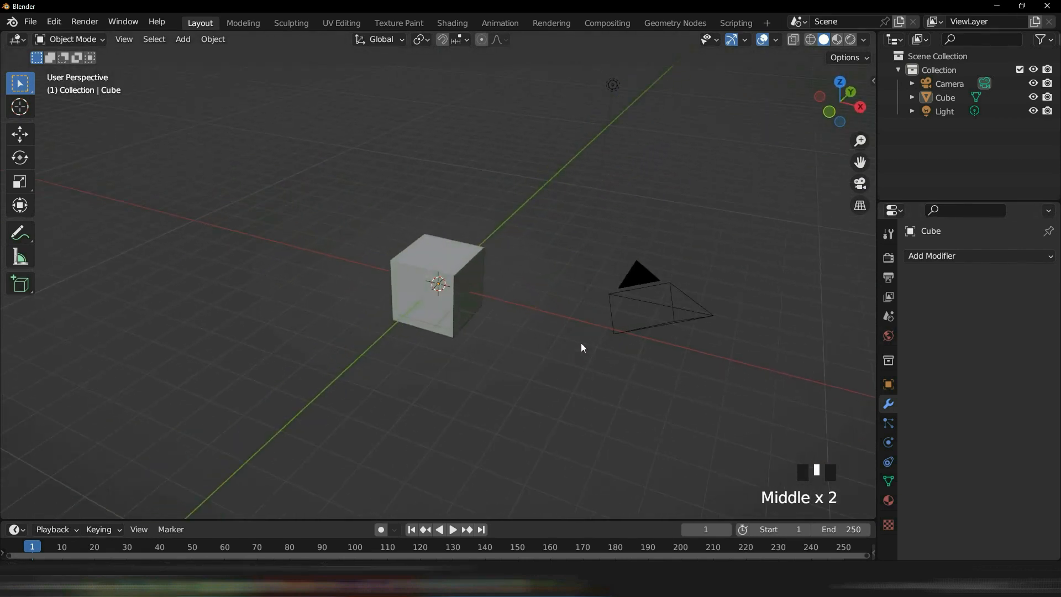
- Add history in a room.jpg from the Downloads\rooms folder as a reference image with Align to View disabled
key(shift+a)
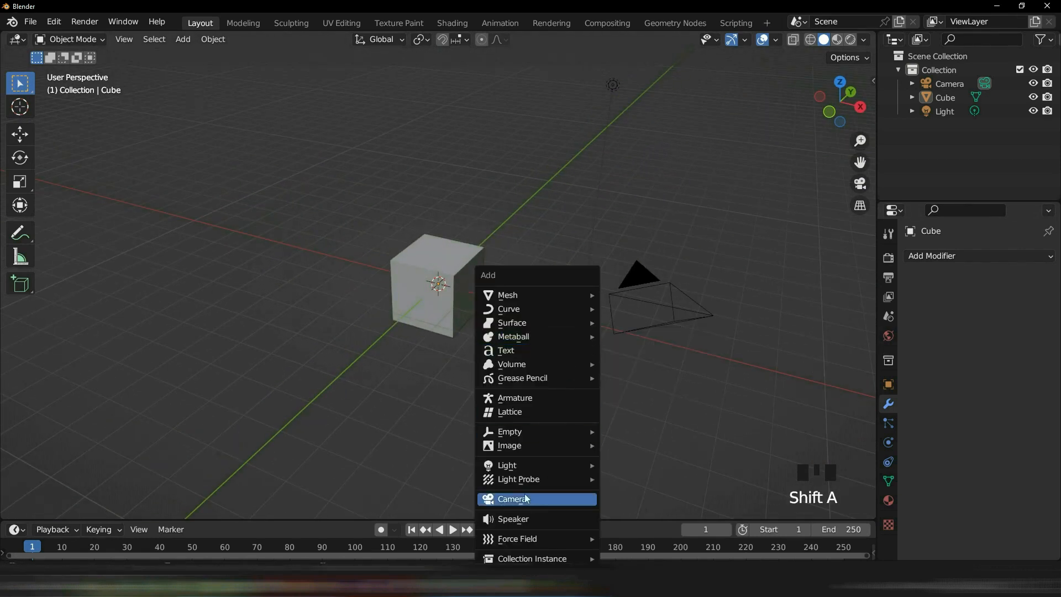
mouse_move(517, 434)
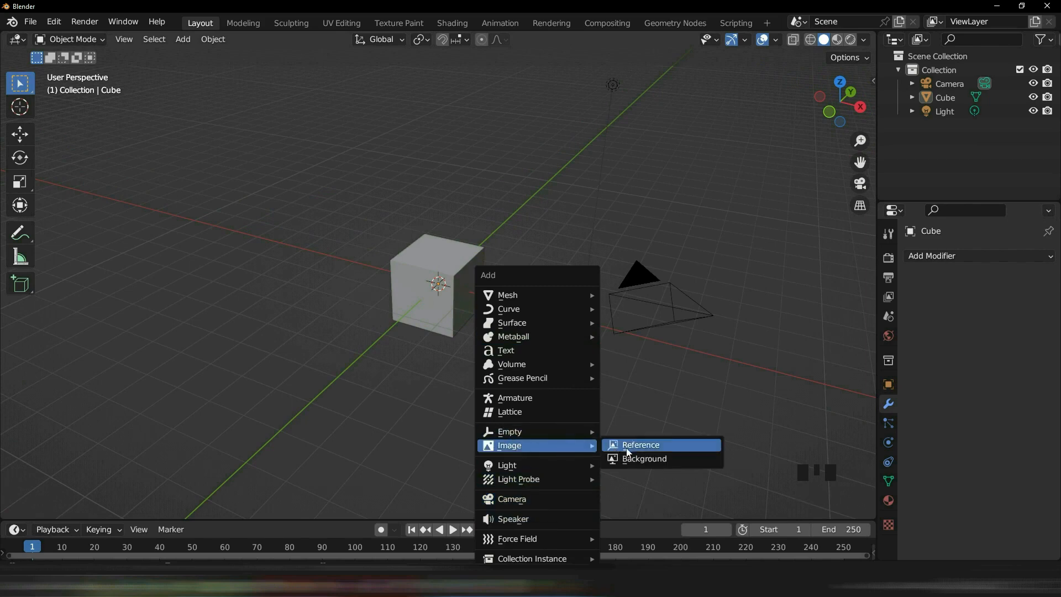
click(630, 444)
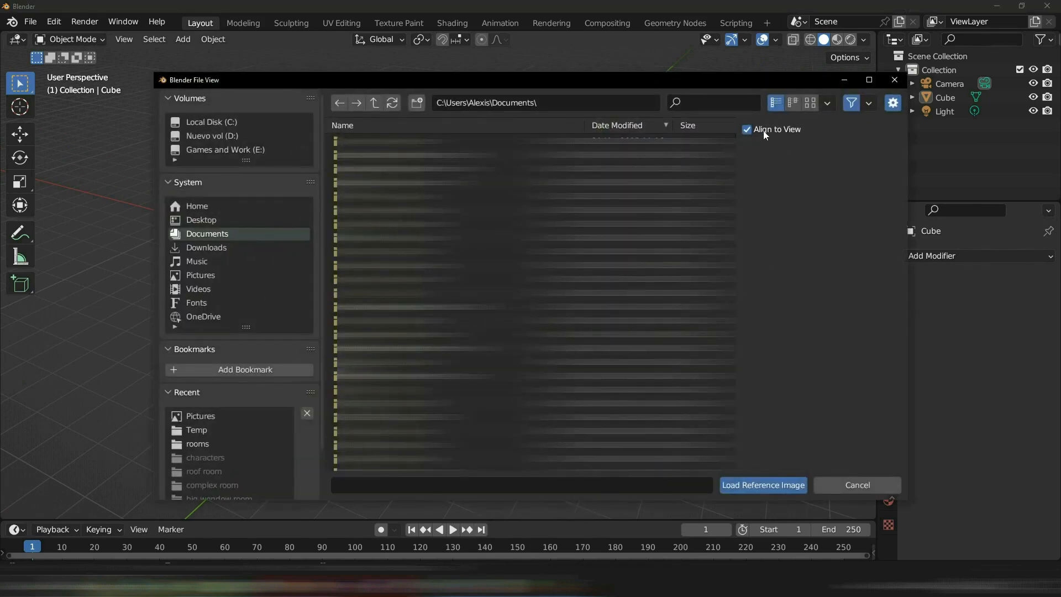
click(748, 129)
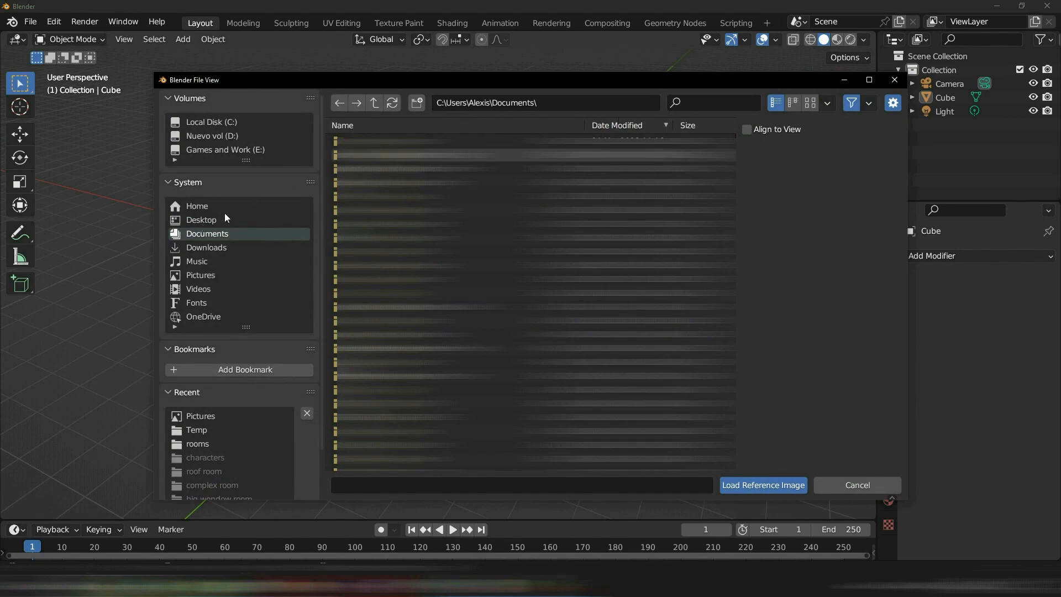
click(191, 248)
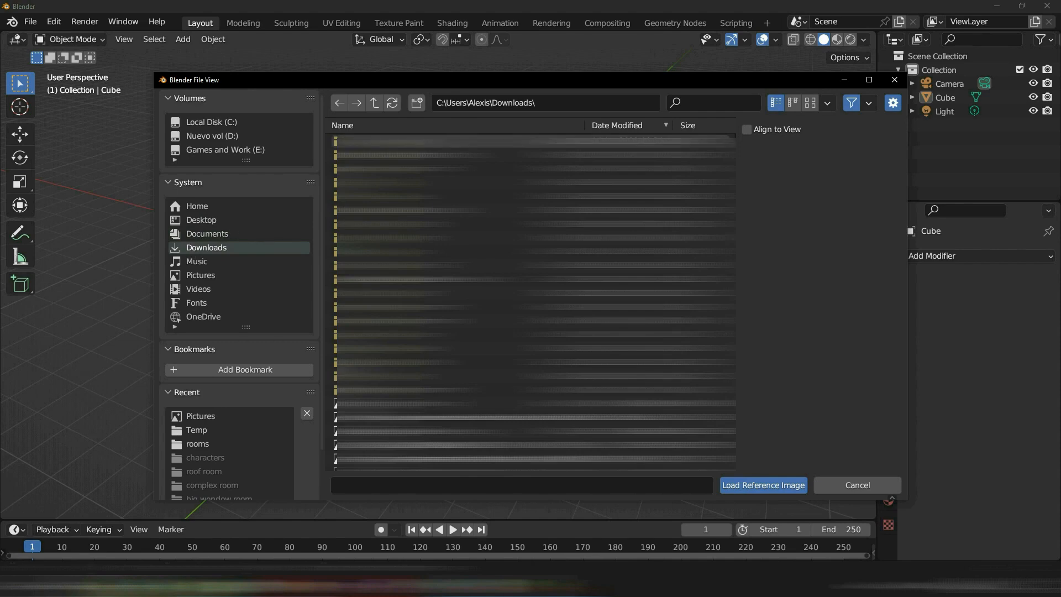
double_click(380, 140)
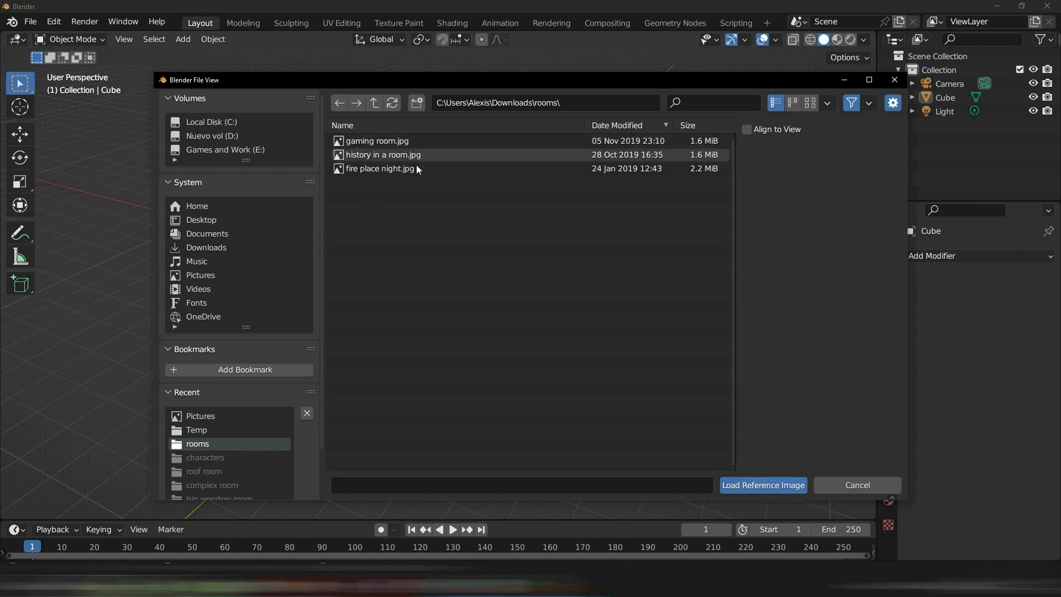
click(367, 155)
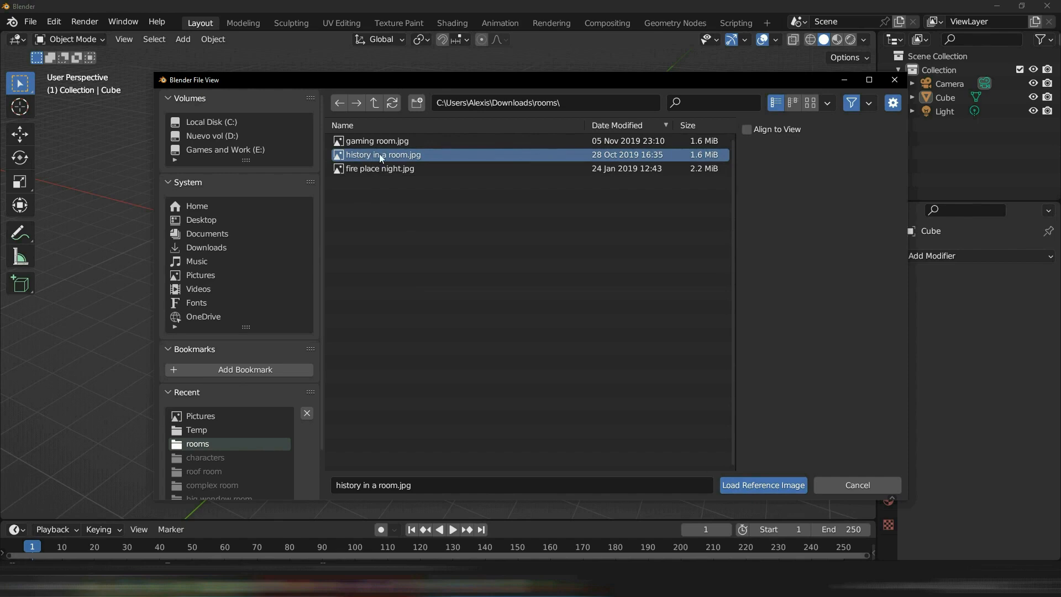
click(783, 486)
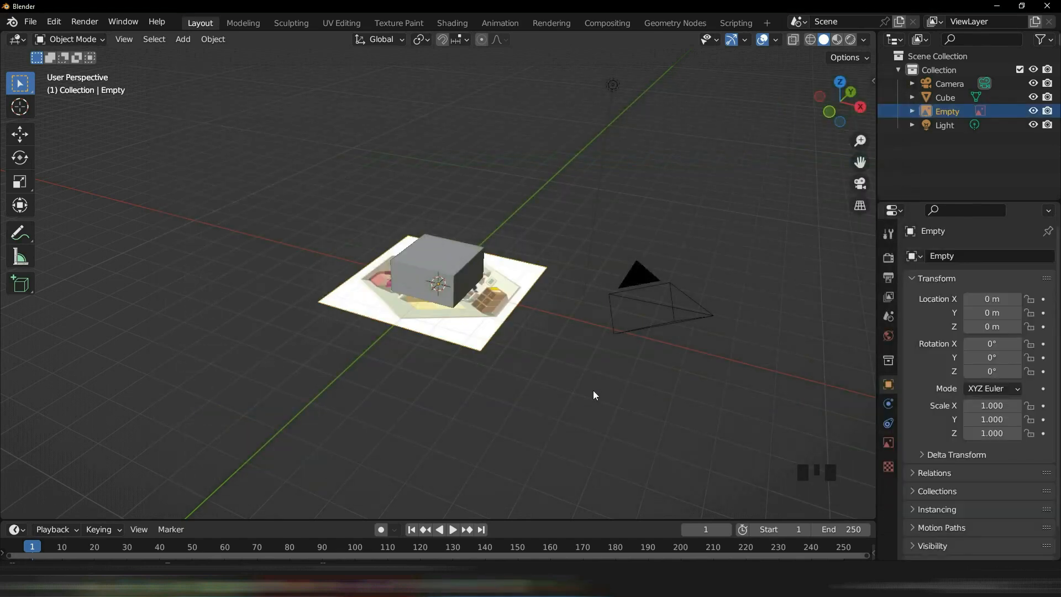
- Rotate the reference image 90° around the X axis so it stands upright
key(r)
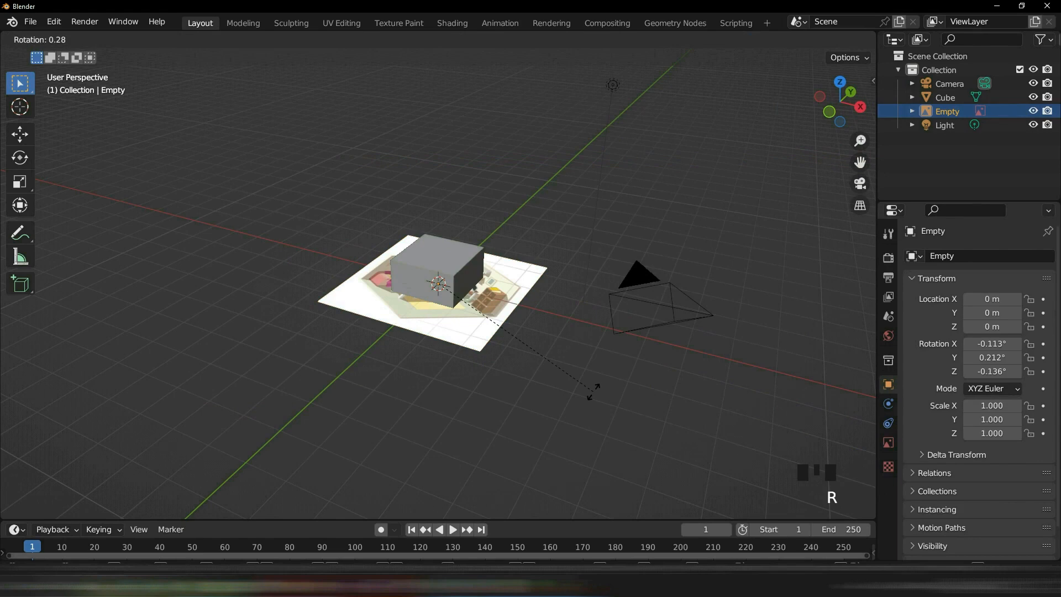
text(x)
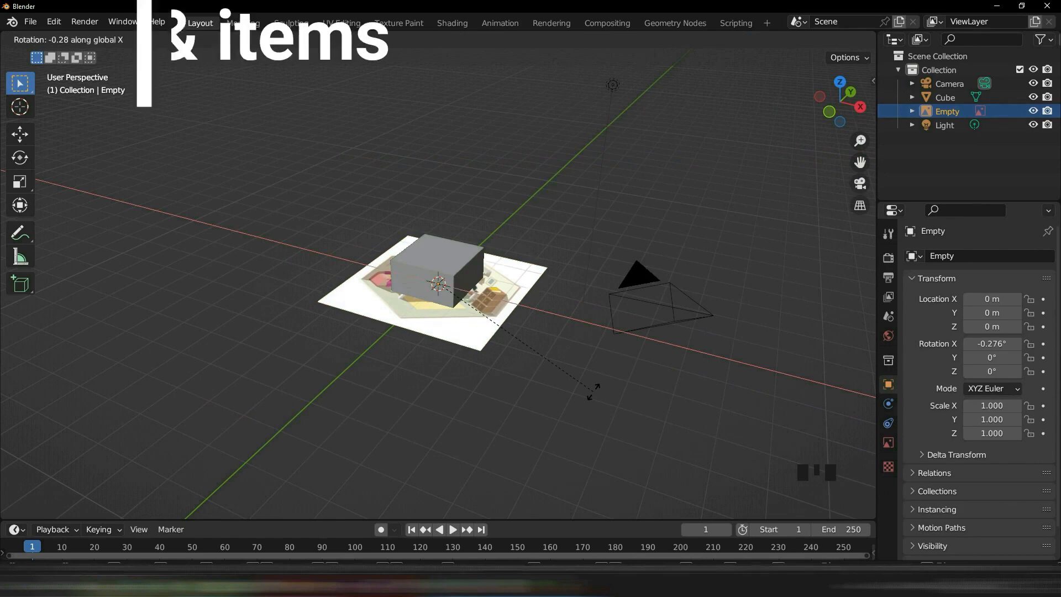
text(90)
key(Return)
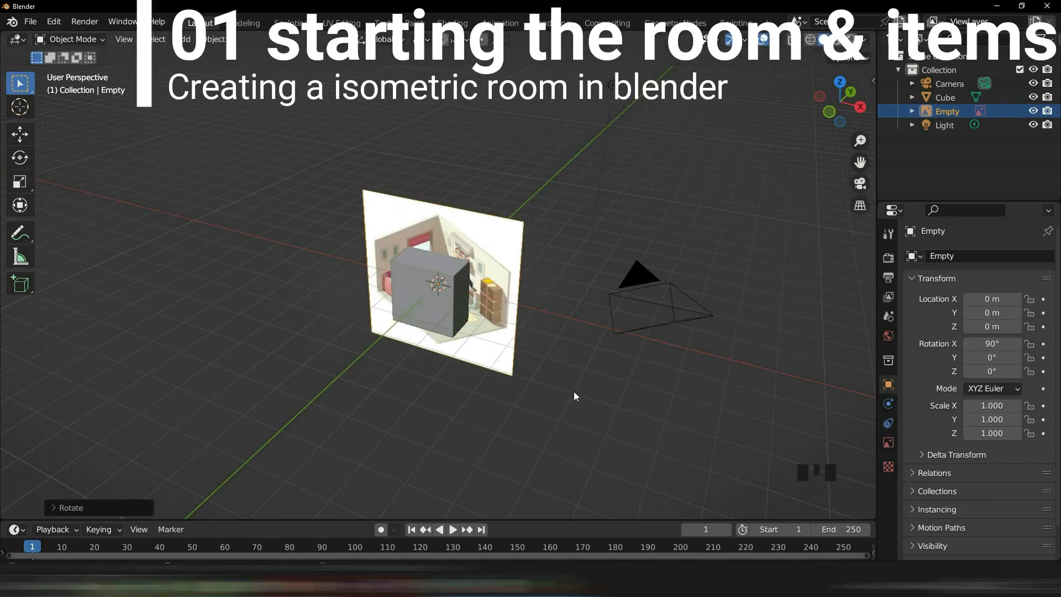
middle_drag(573, 392, 606, 385)
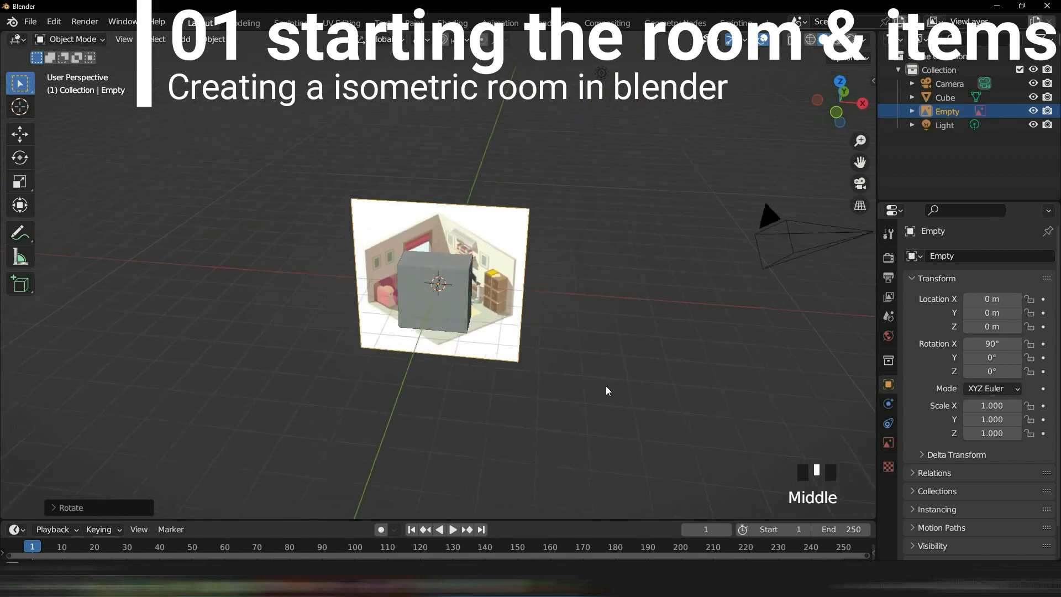
- Move the reference image about 5.54 m along the X axis so it stands beside the cube
click(502, 258)
key(g)
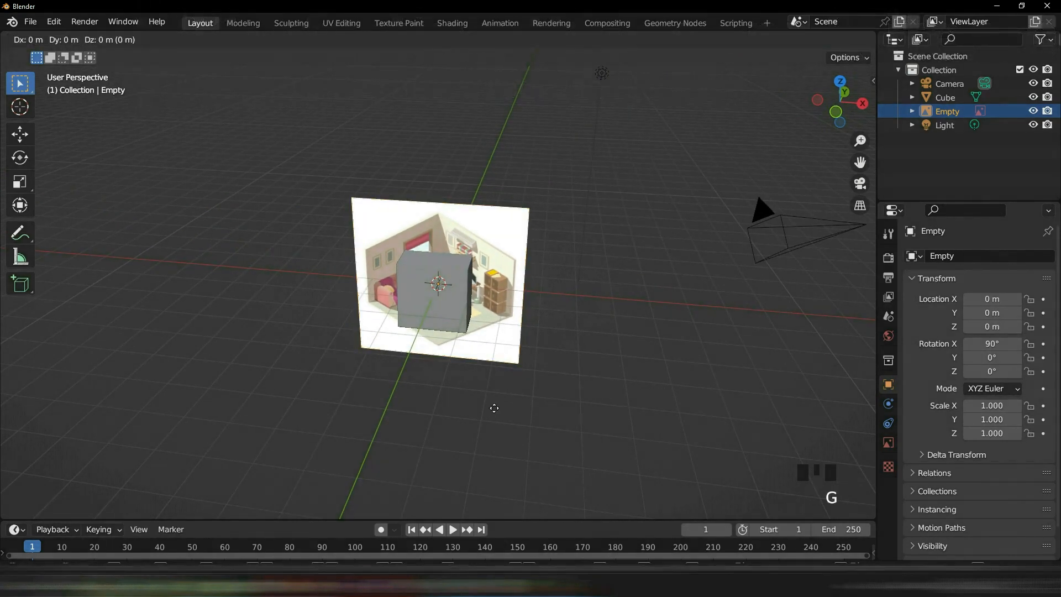
click(691, 420)
scroll(668, 343, up, 4)
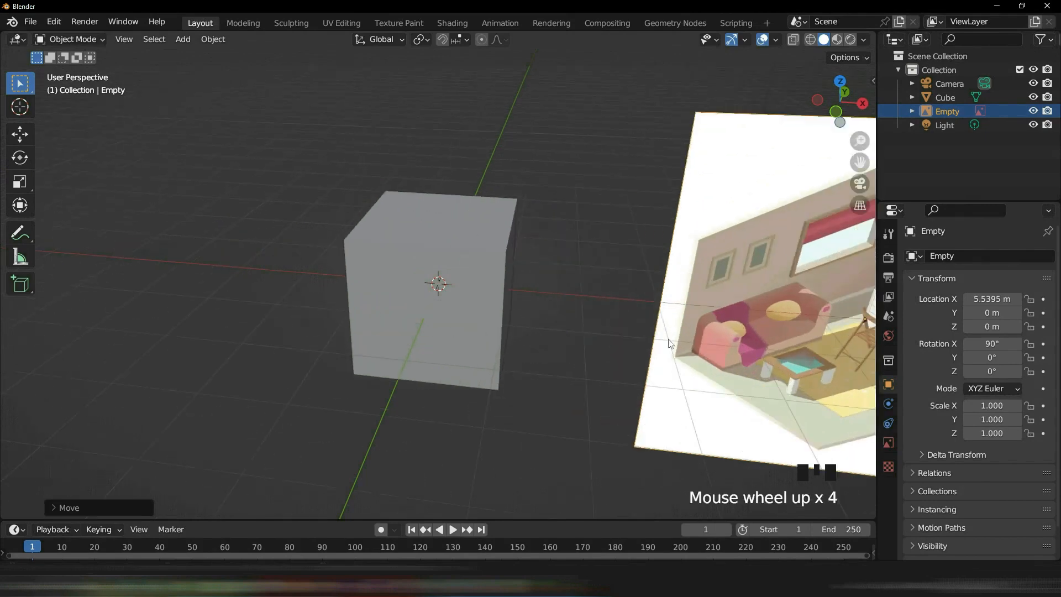
shift+middle_drag(731, 360, 519, 237)
shift+middle_drag(677, 269, 658, 331)
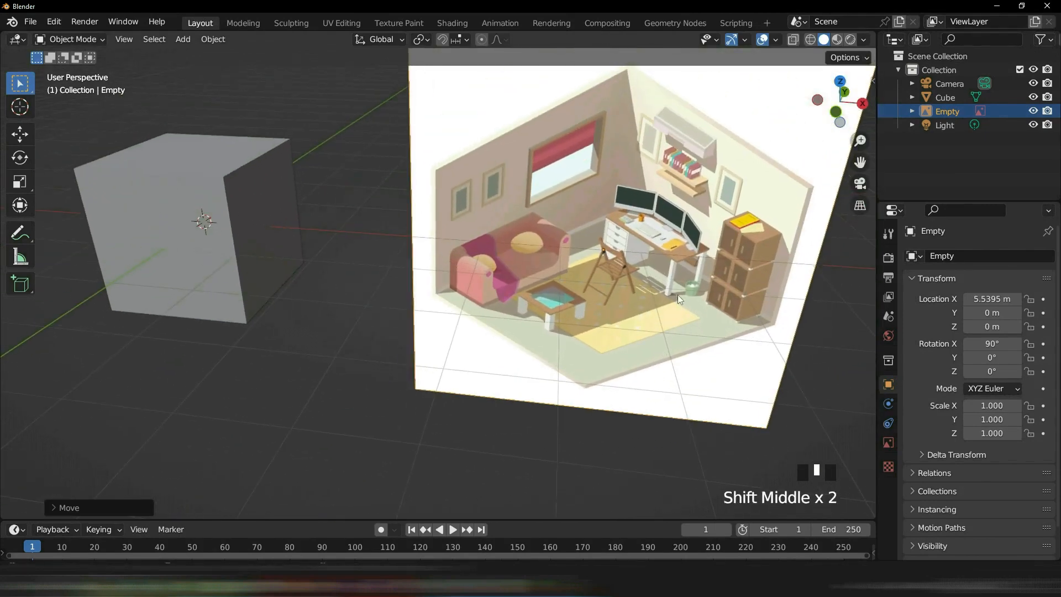
key(KP_1)
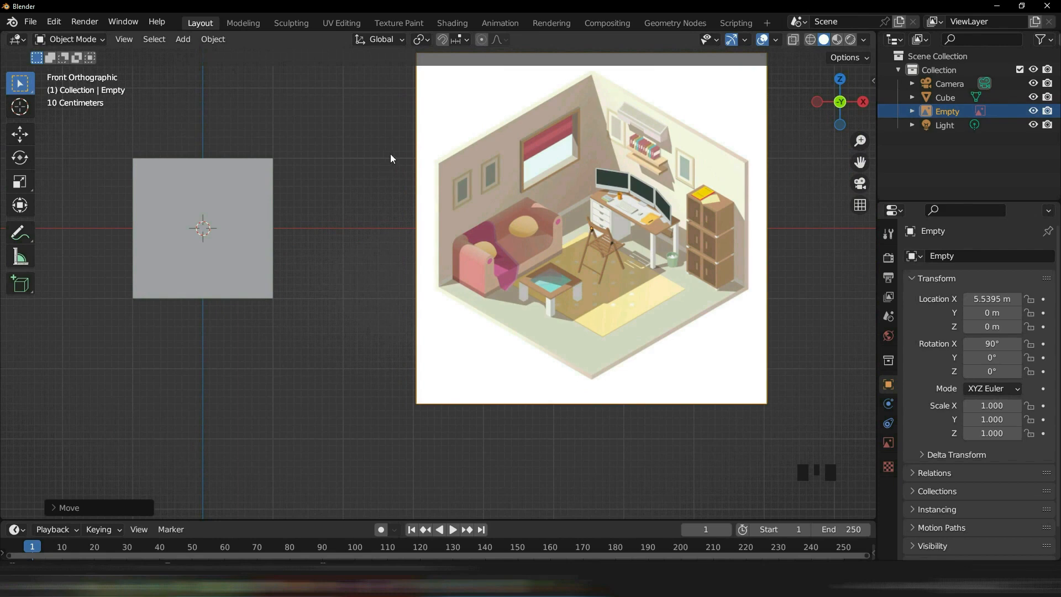
- Delete the cube's top, front (-Y) and +X side faces in Edit Mode, keeping only the floor and two adjoining walls
middle_drag(390, 154, 524, 157)
click(524, 156)
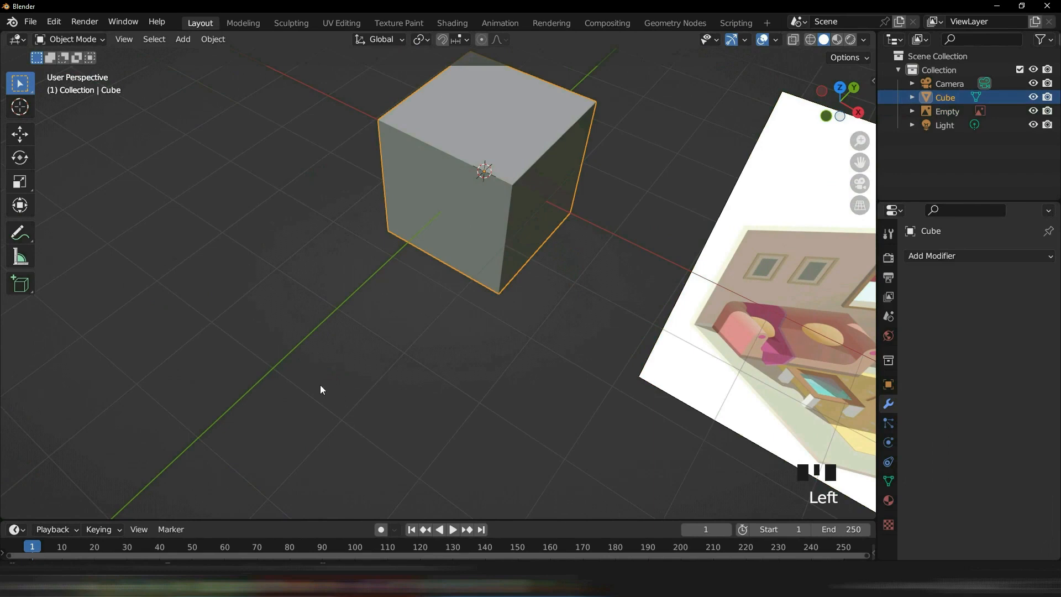
key(Tab)
middle_drag(595, 375, 634, 345)
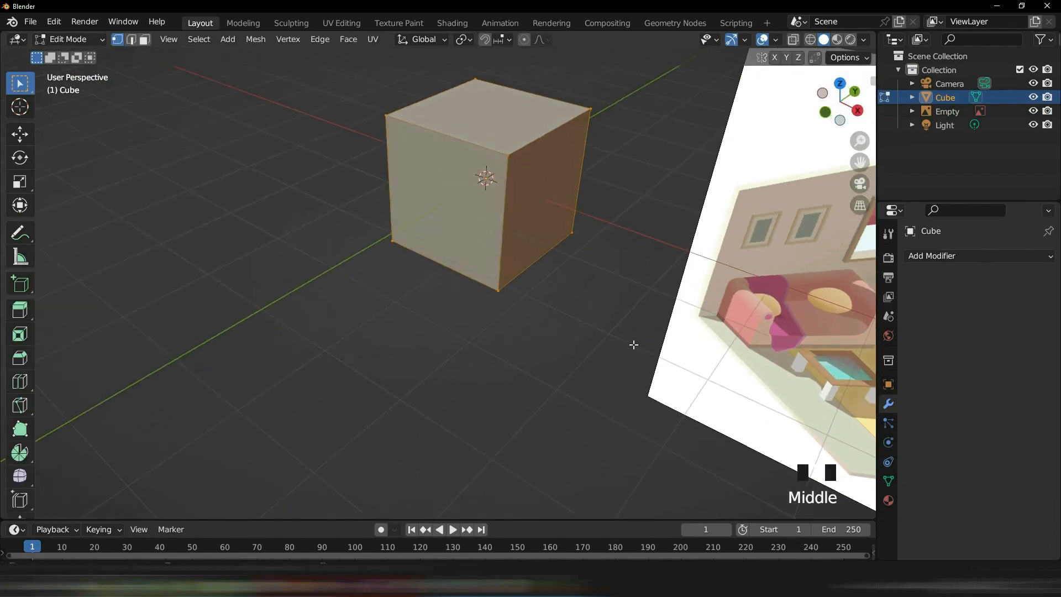
key(3)
middle_drag(625, 289, 588, 350)
drag(470, 157, 529, 241)
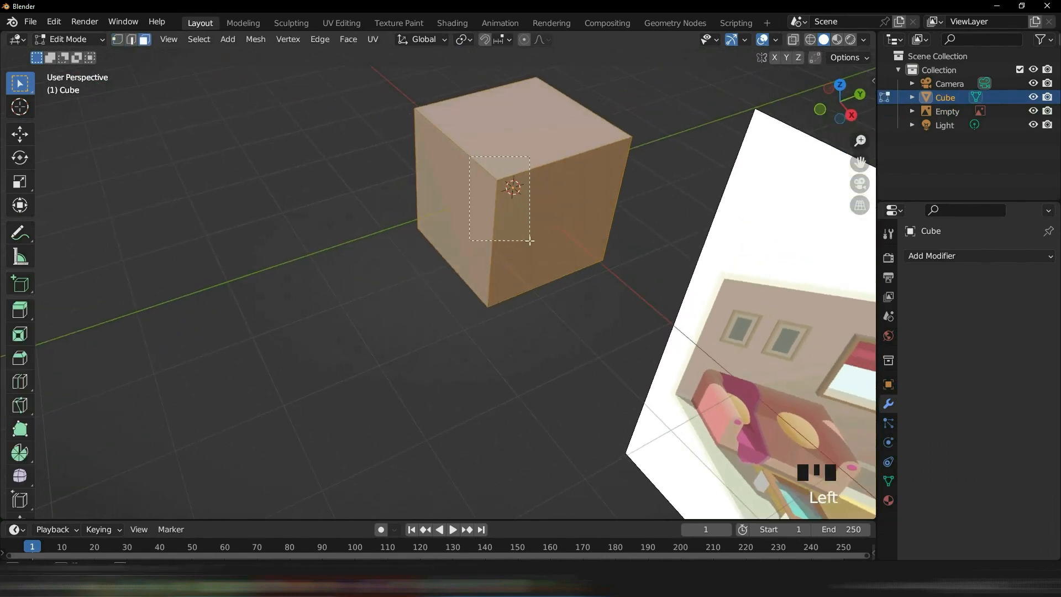
middle_drag(595, 332, 490, 332)
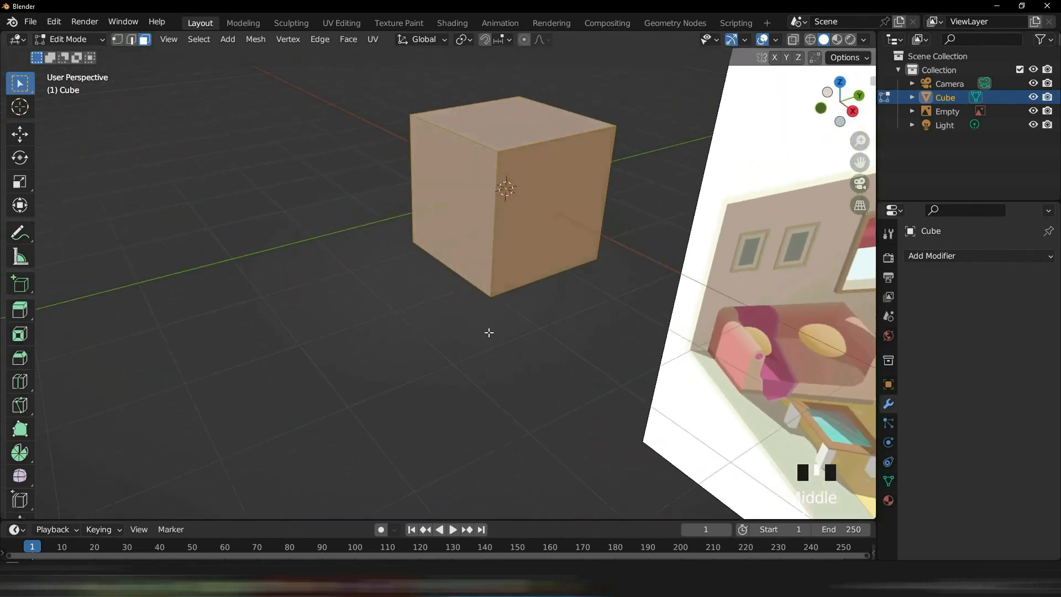
key(Delete)
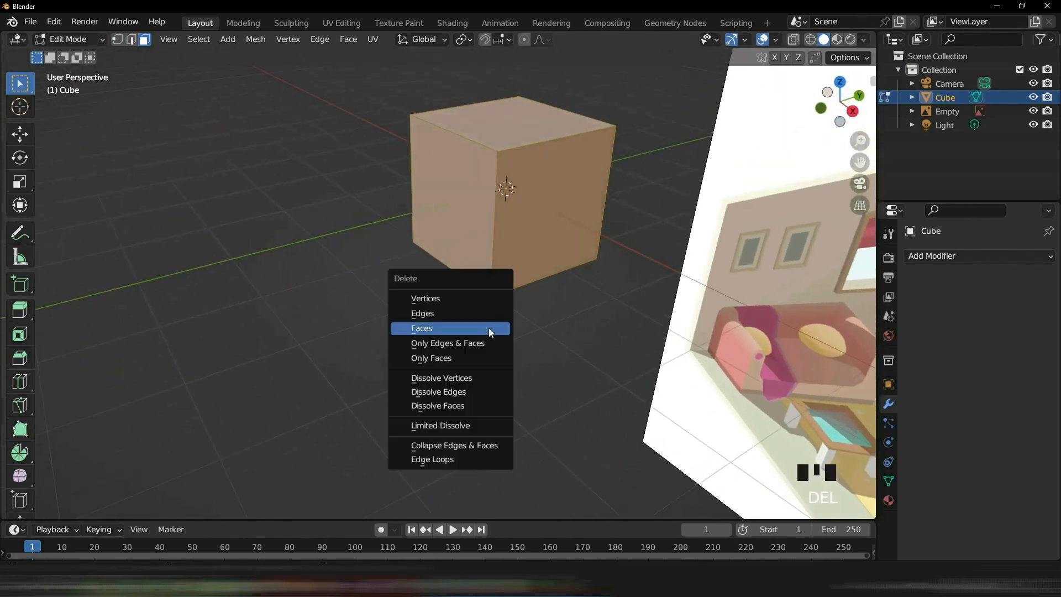
click(450, 330)
middle_drag(469, 320, 575, 367)
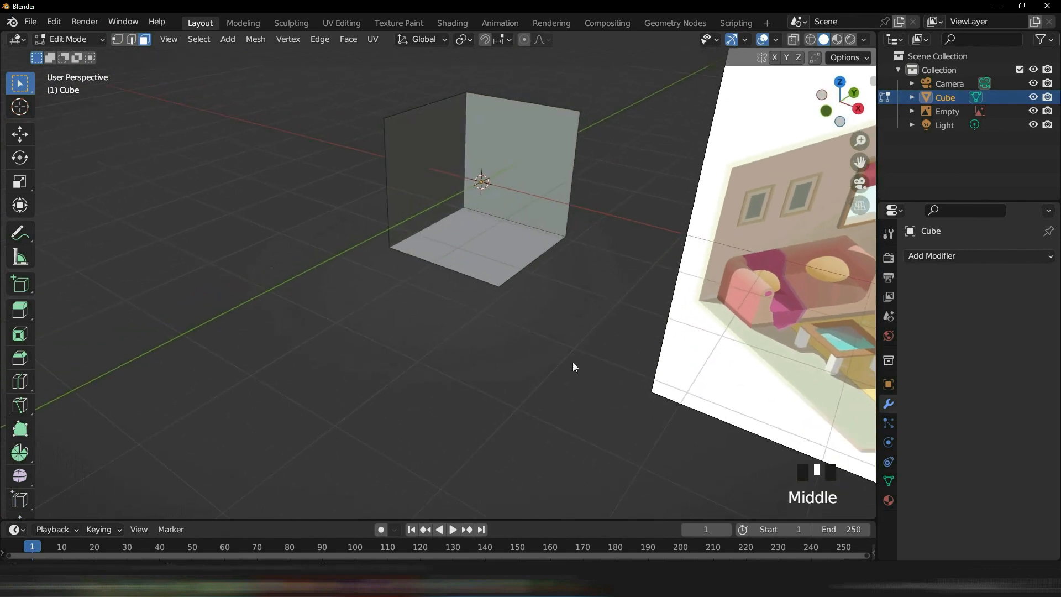
- Return the room mesh to Object Mode and add a Solidify modifier with a thickness of 0.09 m
key(Tab)
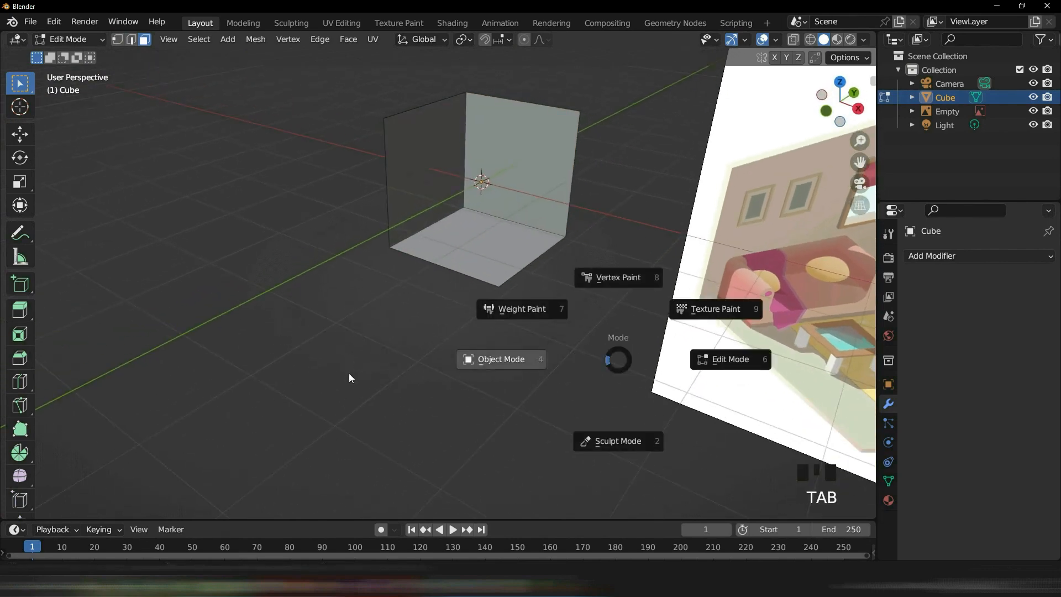
click(461, 350)
click(950, 258)
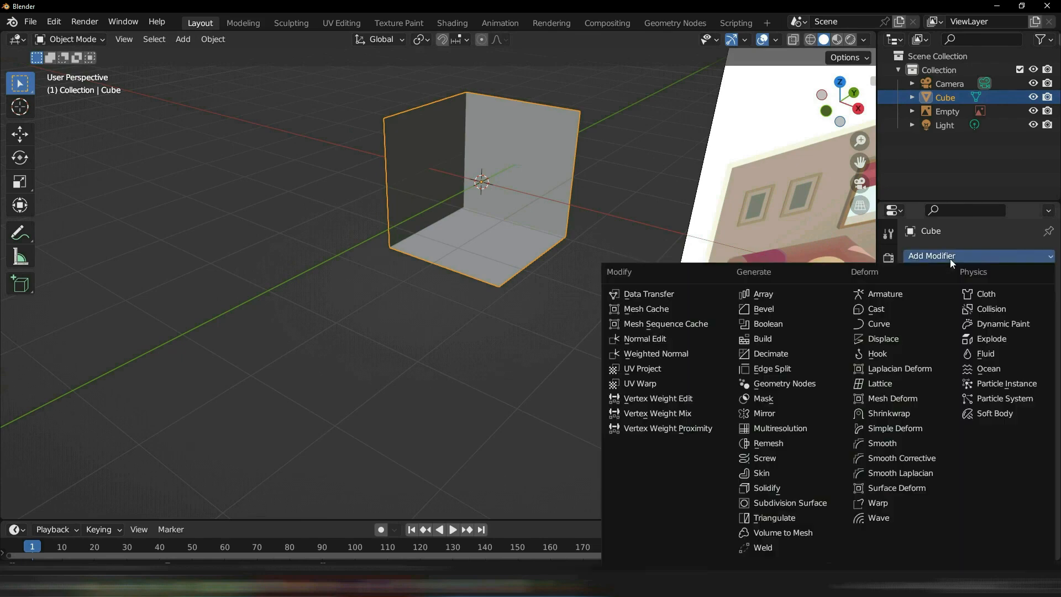
click(768, 488)
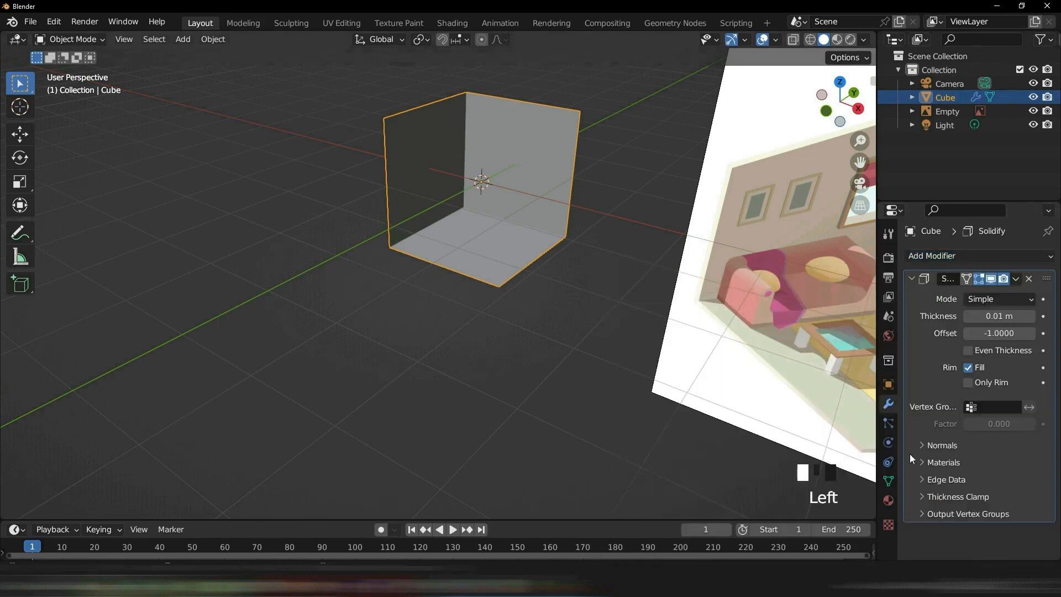
click(994, 316)
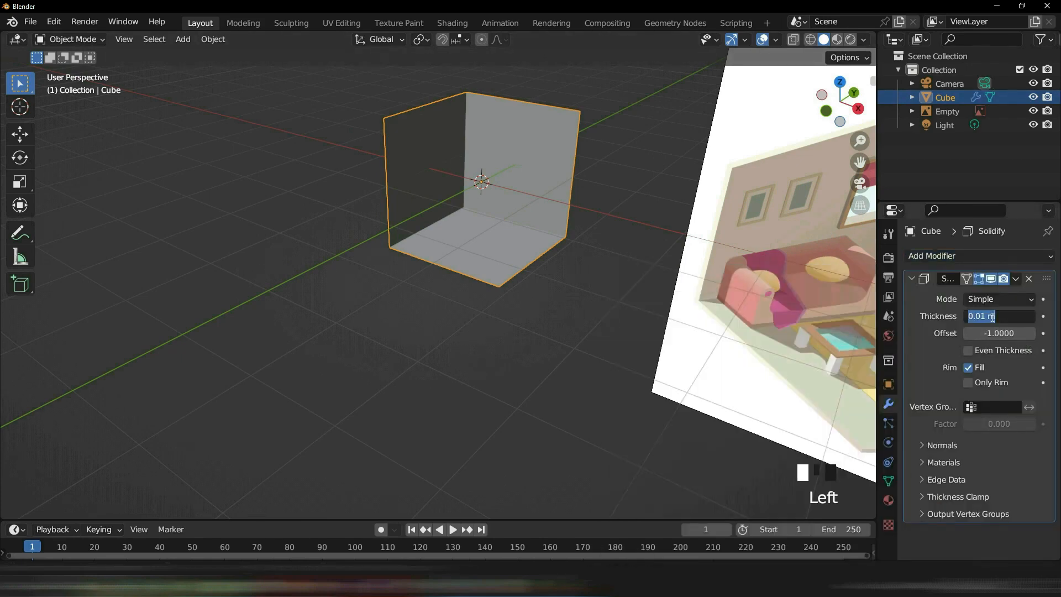
text(0.09)
key(Return)
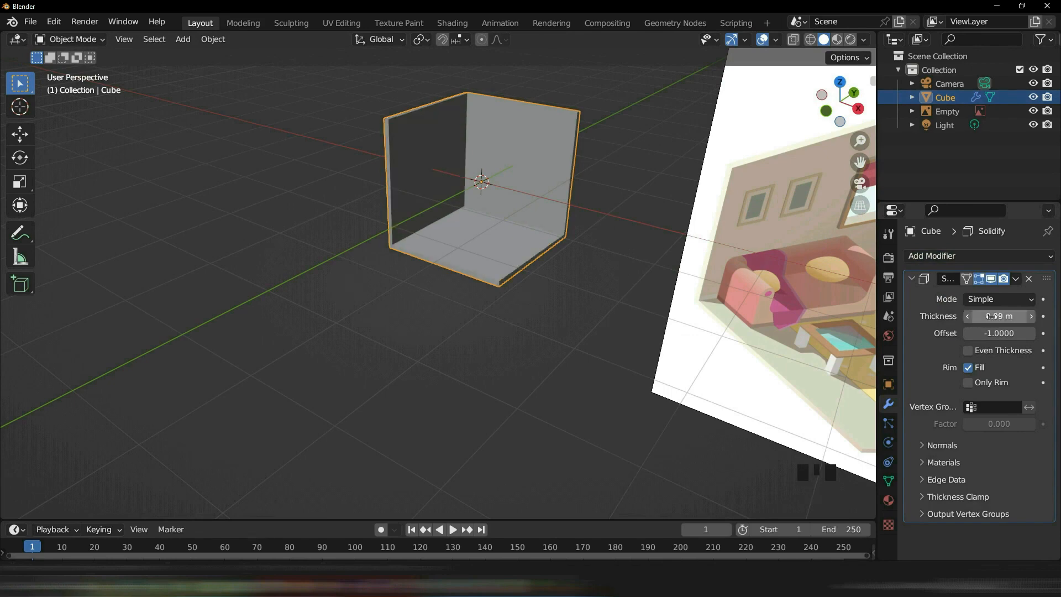
- Enable Even Thickness on the room's Solidify modifier
click(544, 325)
middle_drag(544, 325, 609, 311)
shift+middle_drag(754, 307, 726, 305)
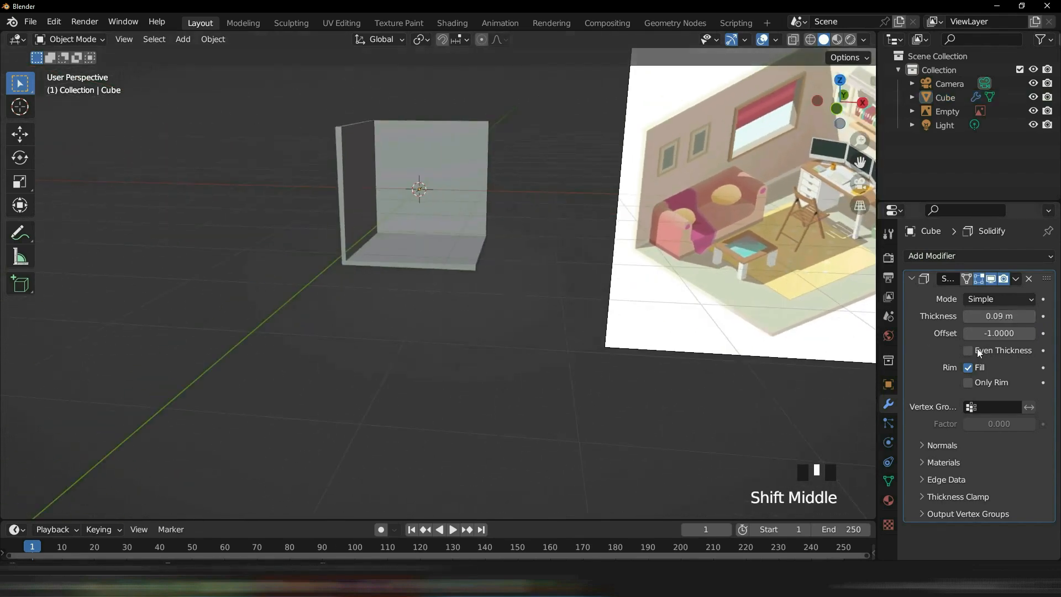
click(971, 350)
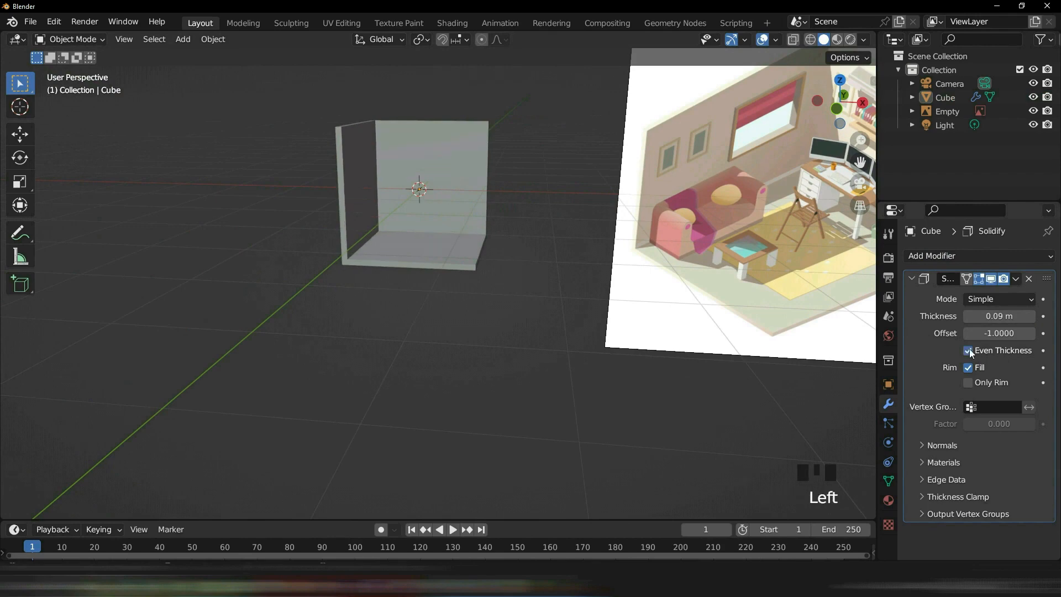
middle_drag(593, 316, 545, 317)
click(536, 306)
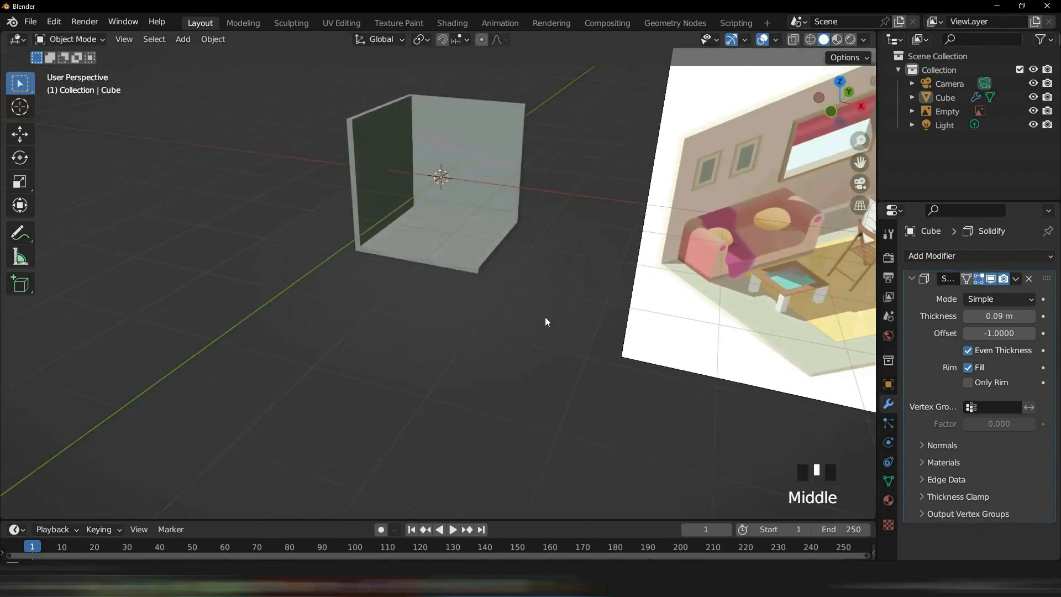
scroll(502, 187, down, 2)
middle_drag(502, 187, 479, 286)
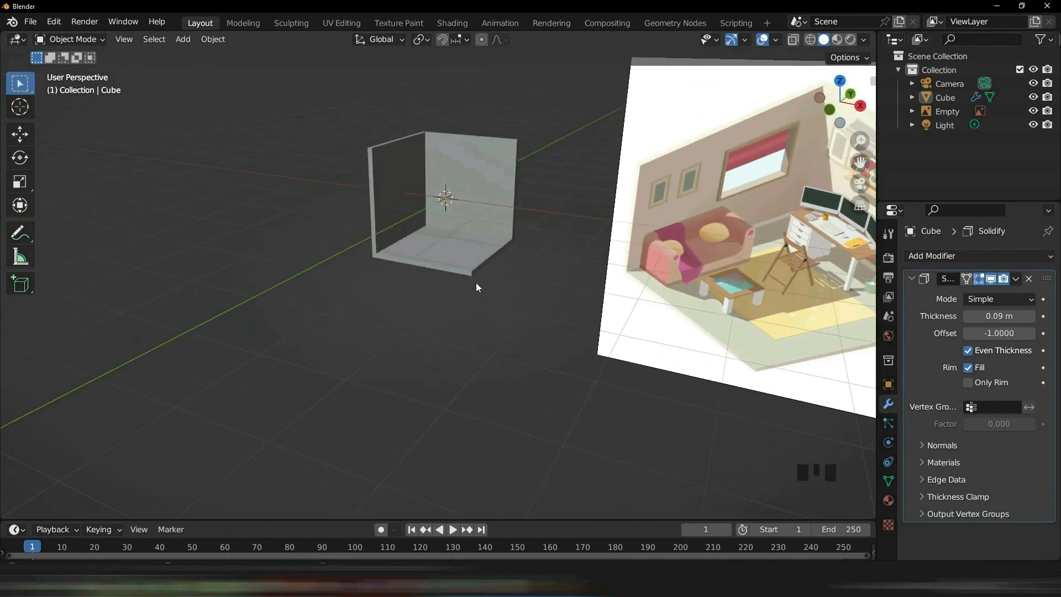
middle_drag(502, 234, 450, 302)
middle_drag(478, 197, 435, 338)
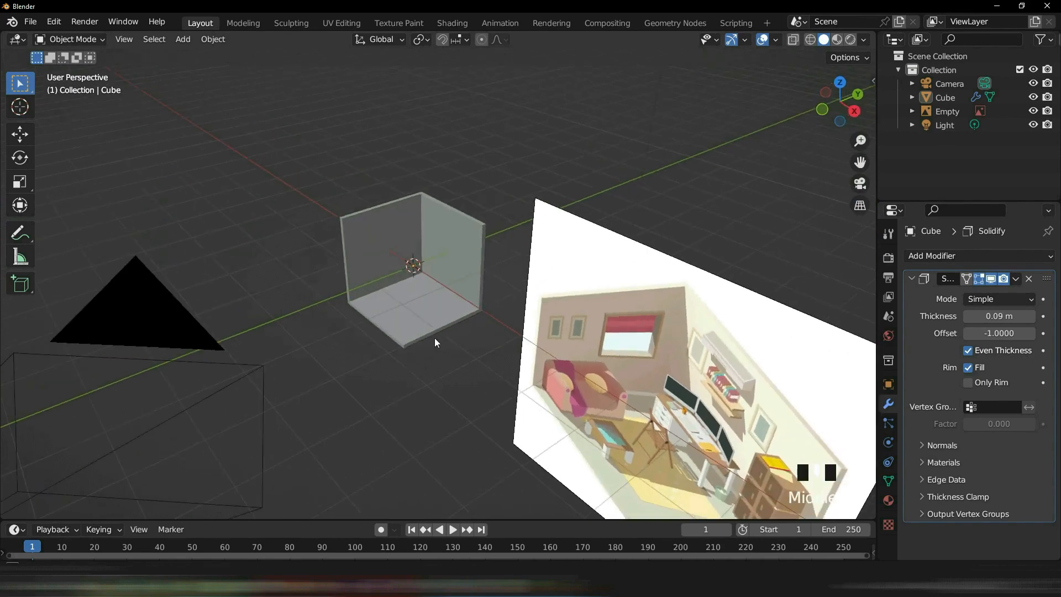
- Lengthen the room in Edit Mode by moving the front edges of the floor and side wall about 0.2 m along negative Y
click(393, 287)
middle_drag(393, 287, 495, 342)
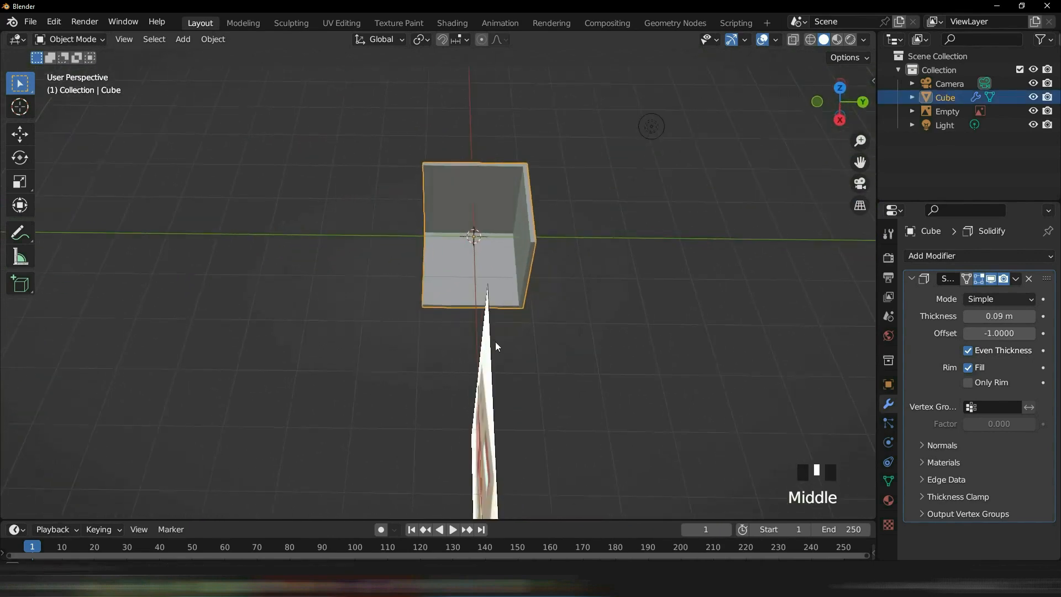
key(Tab)
middle_drag(600, 382, 566, 310)
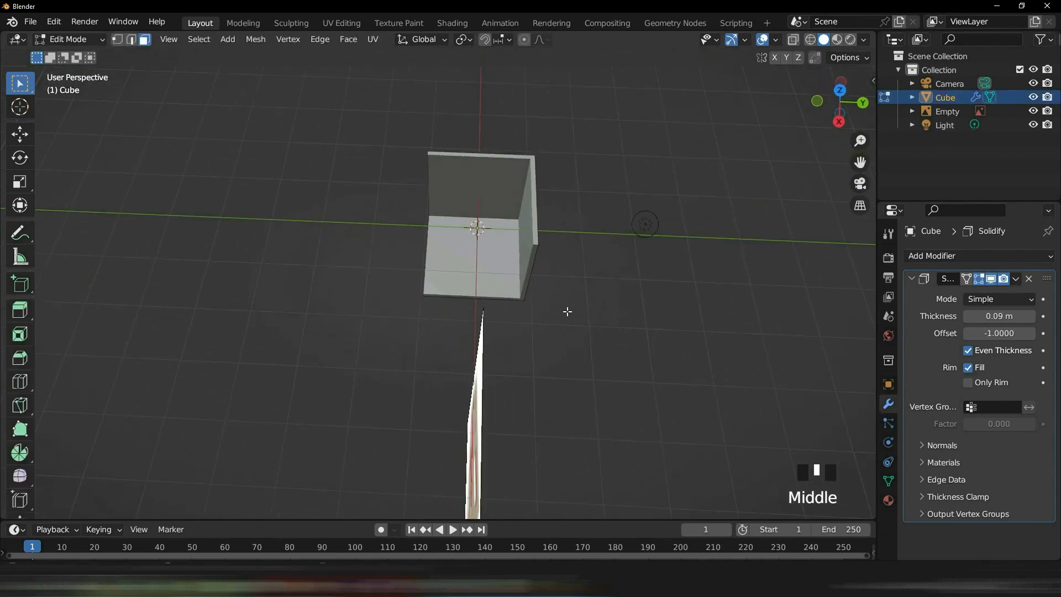
key(2)
drag(403, 108, 437, 332)
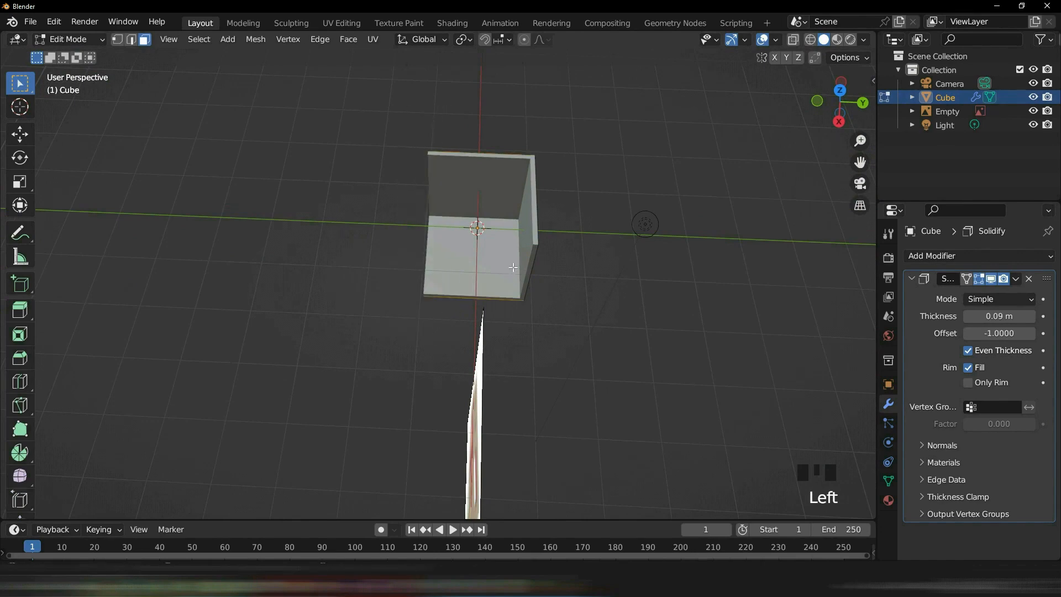
middle_drag(513, 267, 566, 342)
key(g)
key(y)
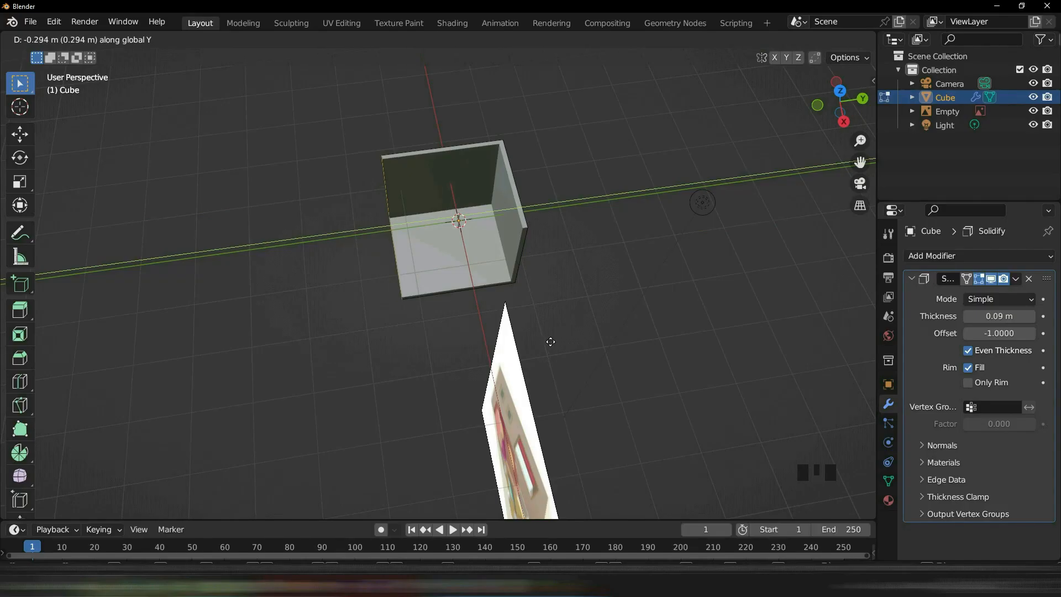
click(554, 342)
middle_drag(553, 343, 359, 332)
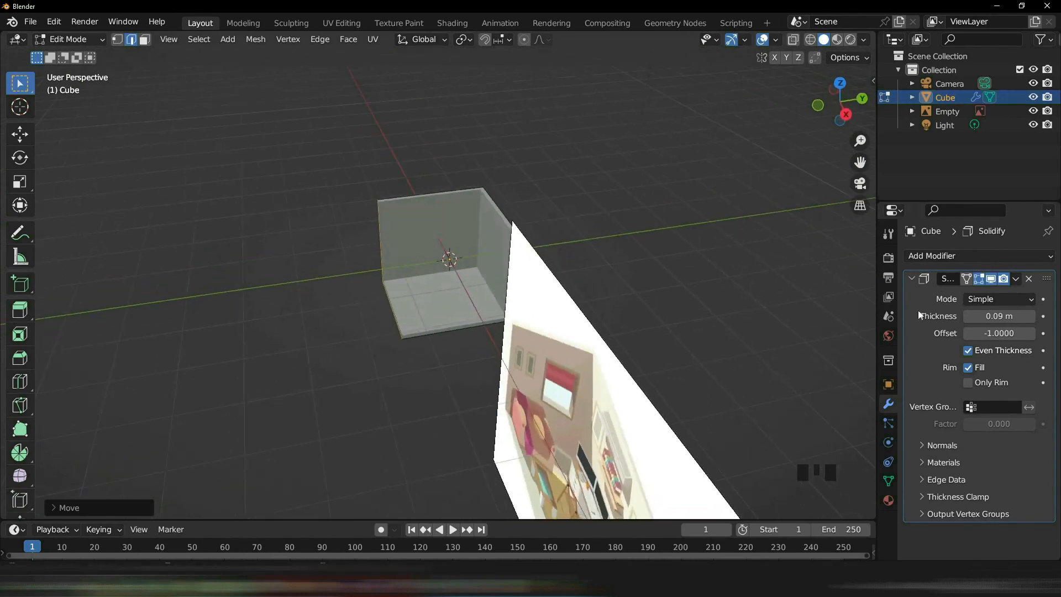
- Return to Object Mode and apply the Solidify modifier to the room mesh
click(1016, 278)
key(Tab)
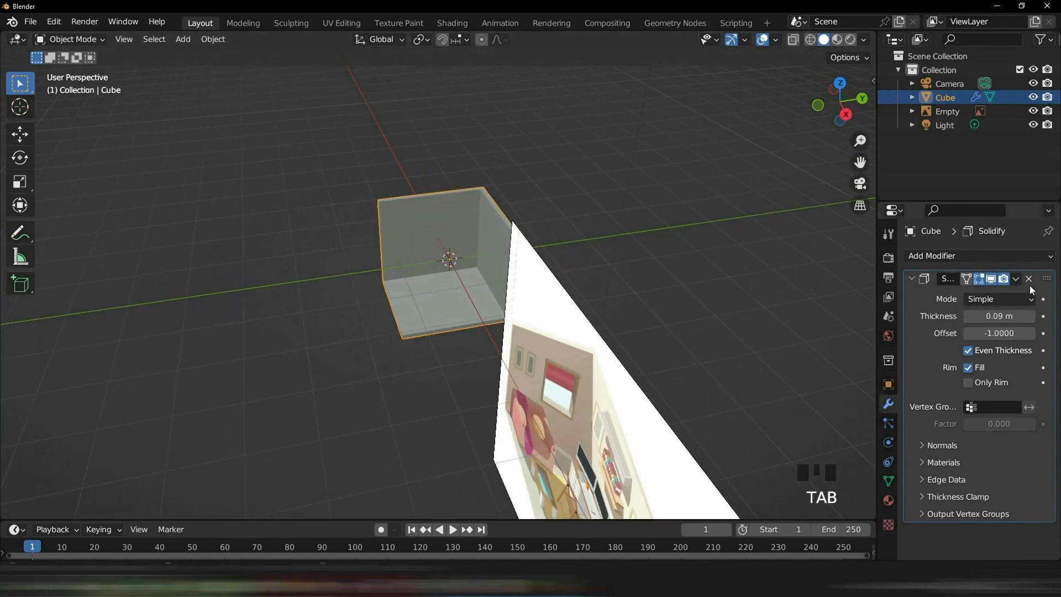
click(1016, 279)
click(973, 293)
middle_drag(576, 283, 607, 242)
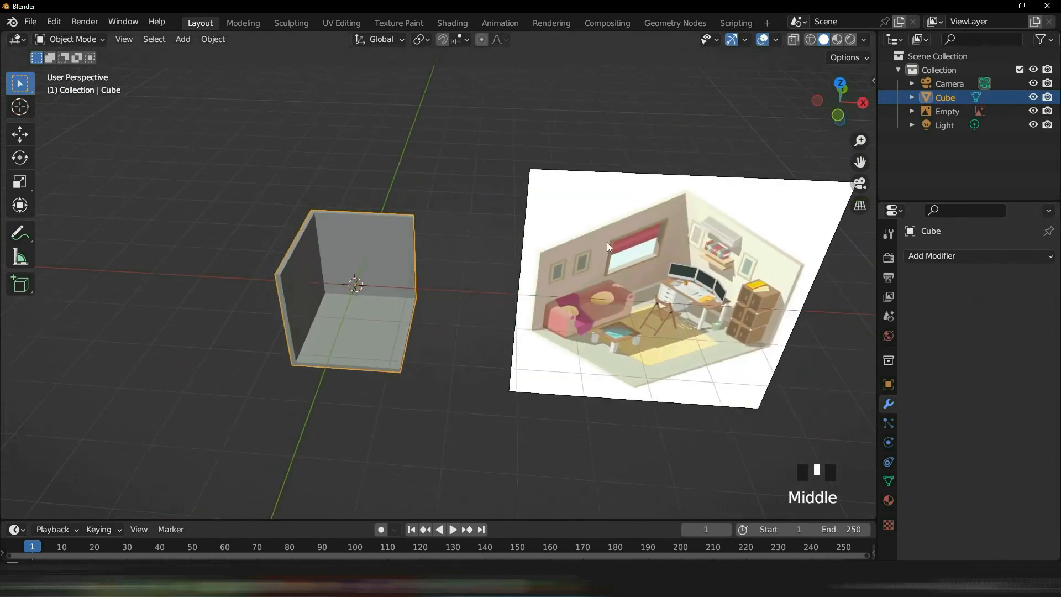
- Examine the room shell from above and inspect the thickened floor's edges in Edit Mode
click(507, 157)
middle_drag(506, 157, 469, 381)
key(KP_7)
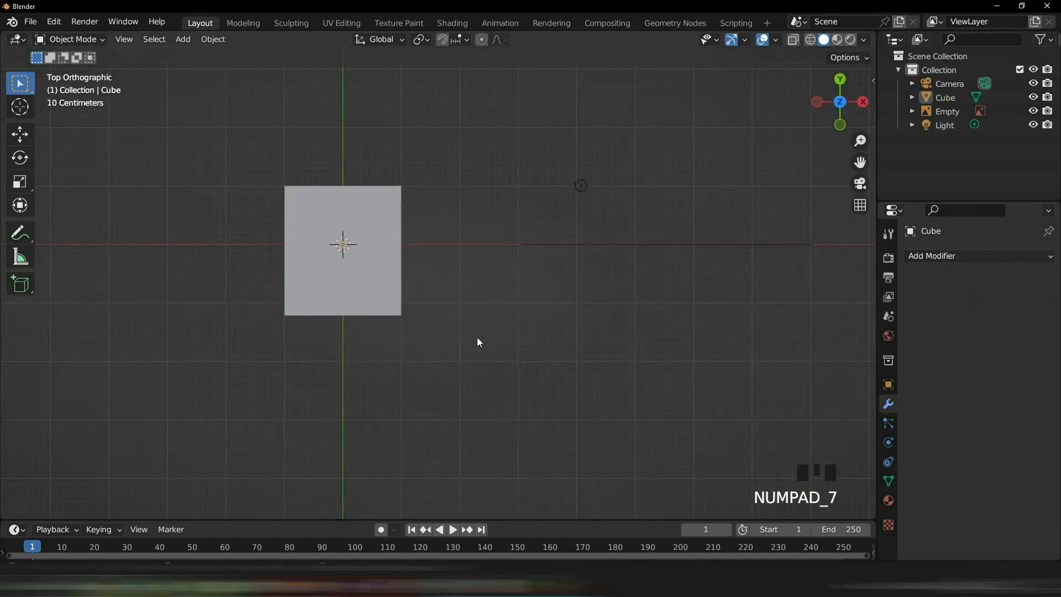
middle_drag(571, 308, 501, 244)
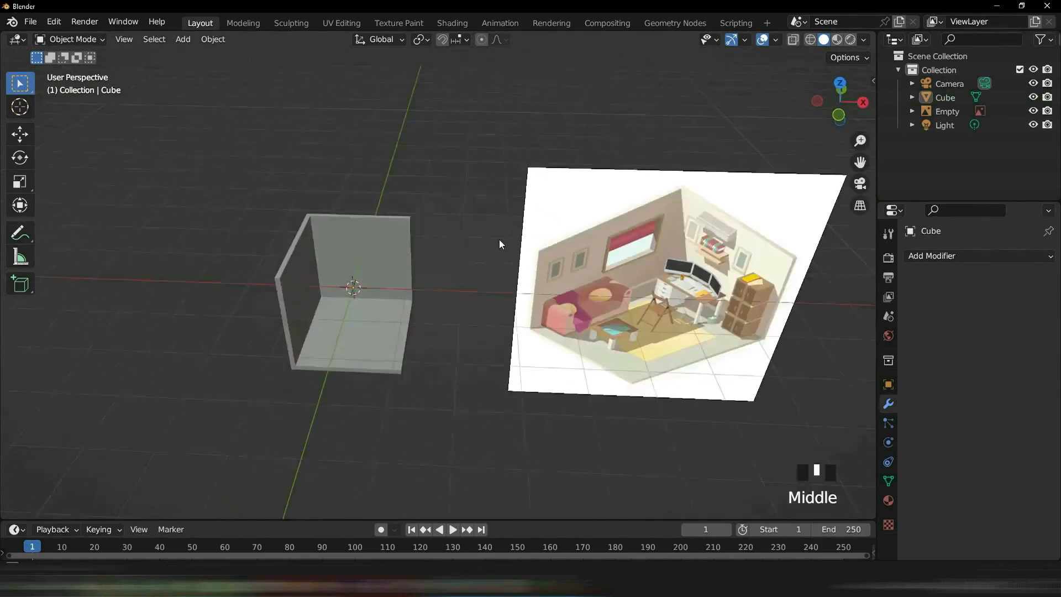
scroll(492, 276, up, 3)
click(297, 403)
middle_drag(296, 403, 448, 429)
key(ctrl+Tab)
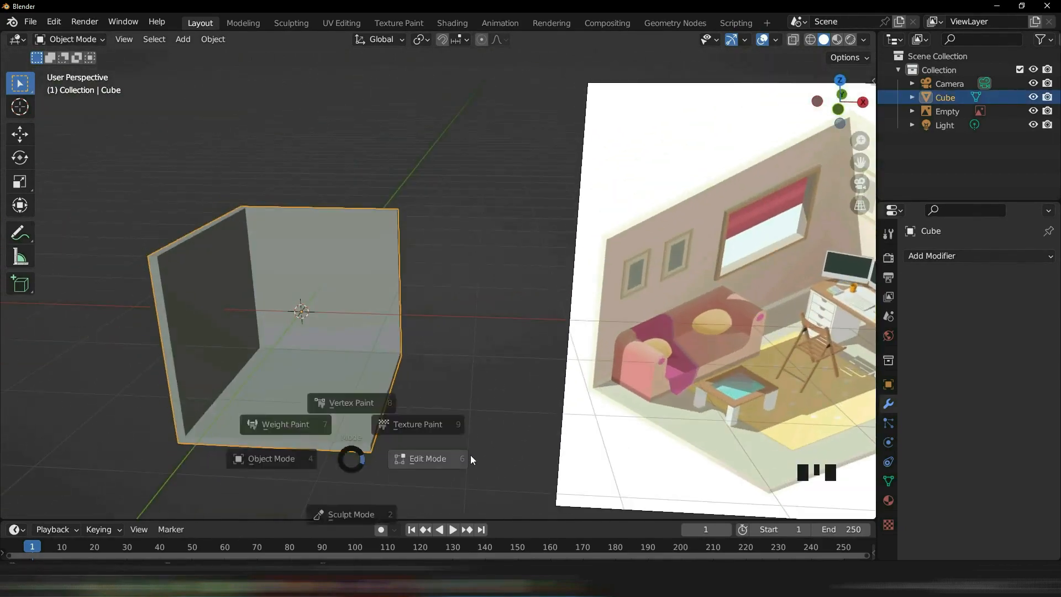
click(471, 459)
middle_drag(523, 440, 410, 457)
click(389, 447)
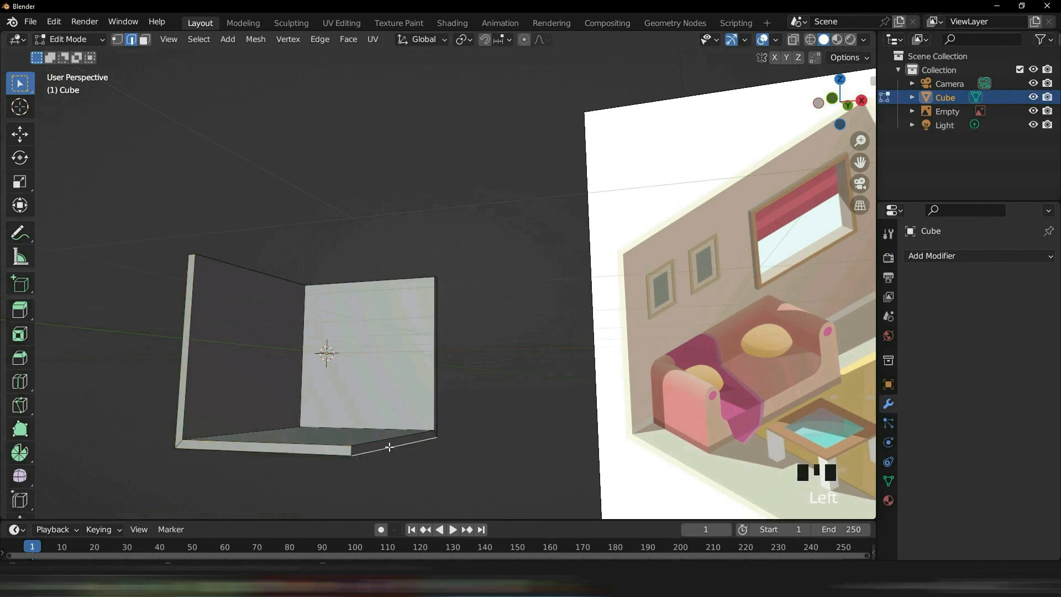
click(387, 445)
key(Tab)
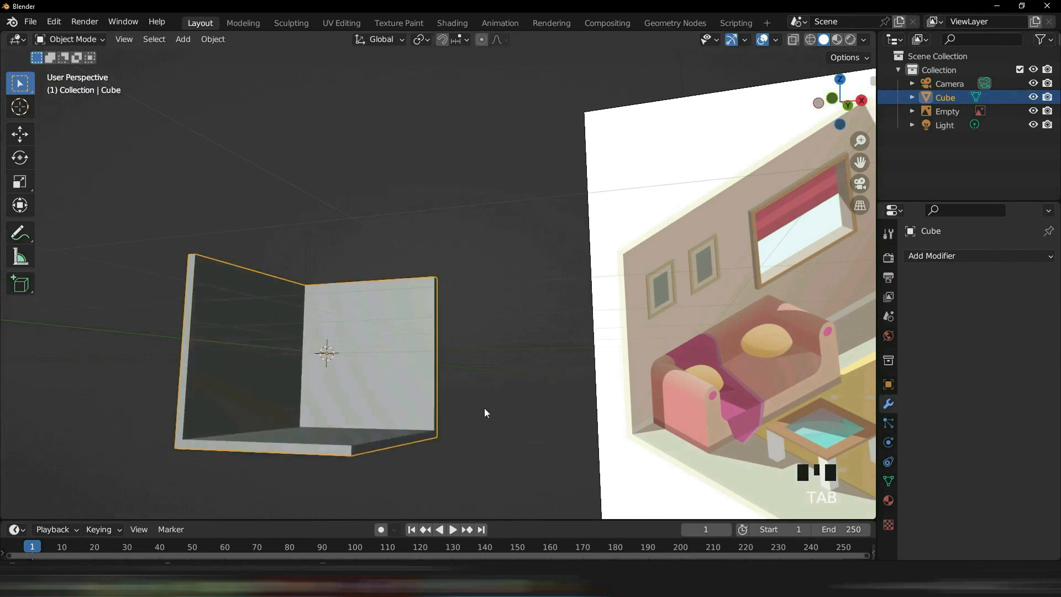
- Examine the sofa, coffee table, folding chair and desk in the reference image up close, and compare the image with the room shell
middle_drag(486, 413, 479, 466)
click(478, 466)
middle_drag(449, 400, 527, 364)
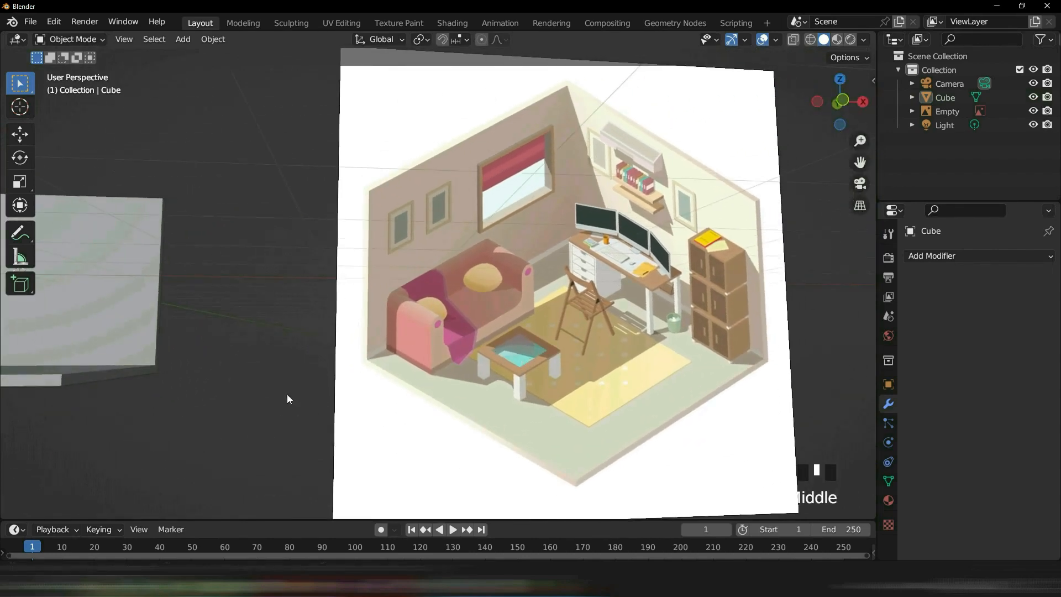
shift+middle_drag(740, 340, 743, 333)
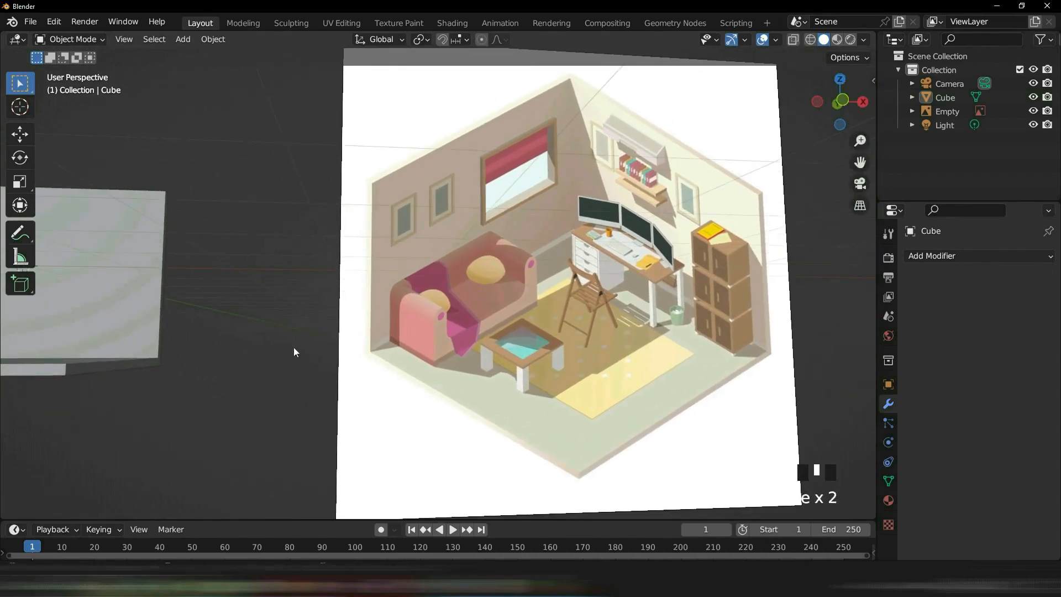
shift+middle_drag(294, 352, 296, 311)
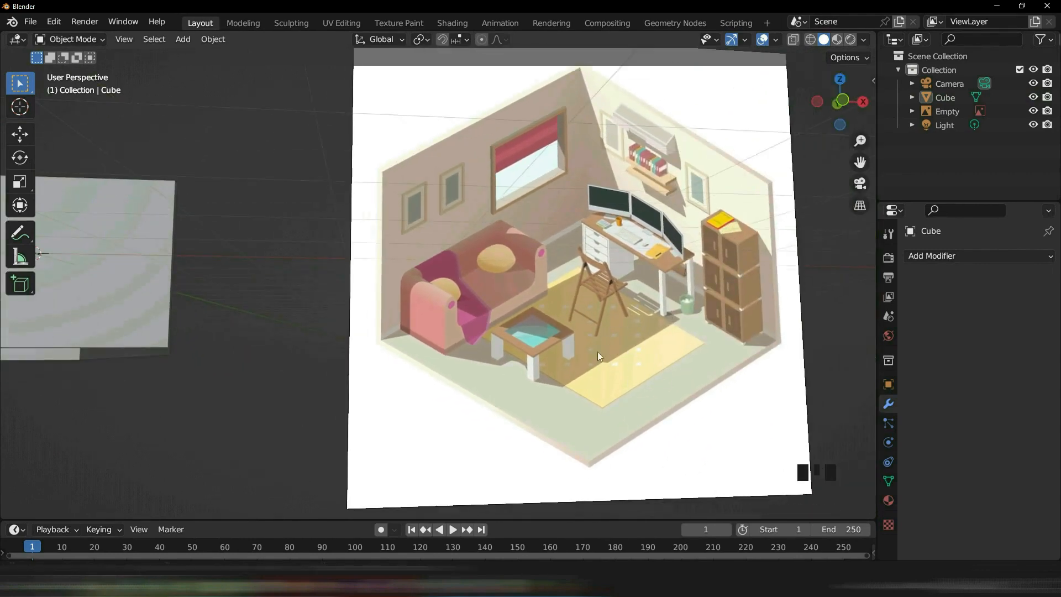
scroll(709, 392, up, 5)
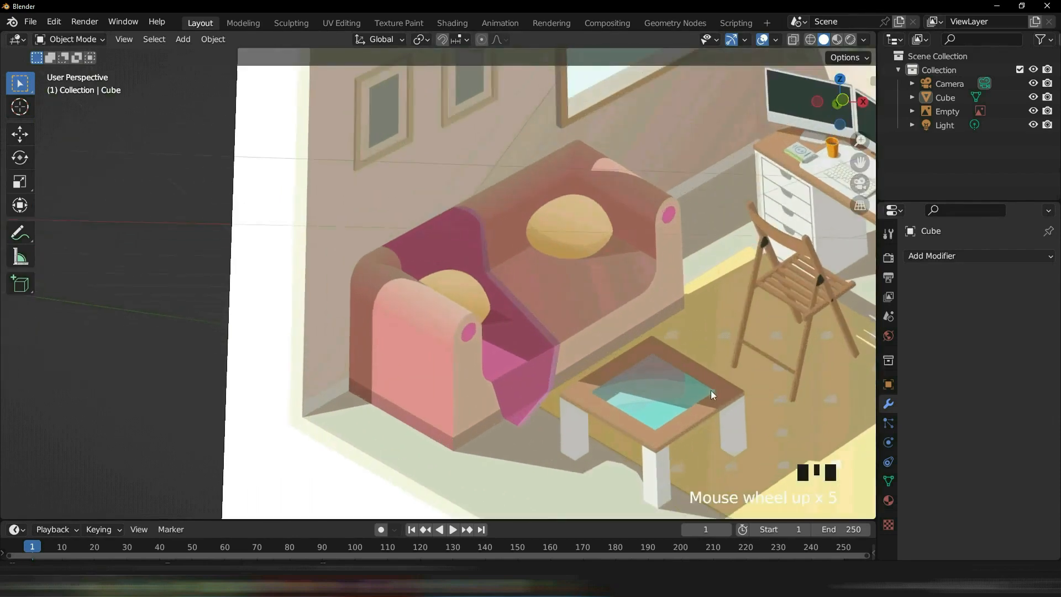
shift+middle_drag(711, 390, 509, 360)
scroll(509, 360, up, 2)
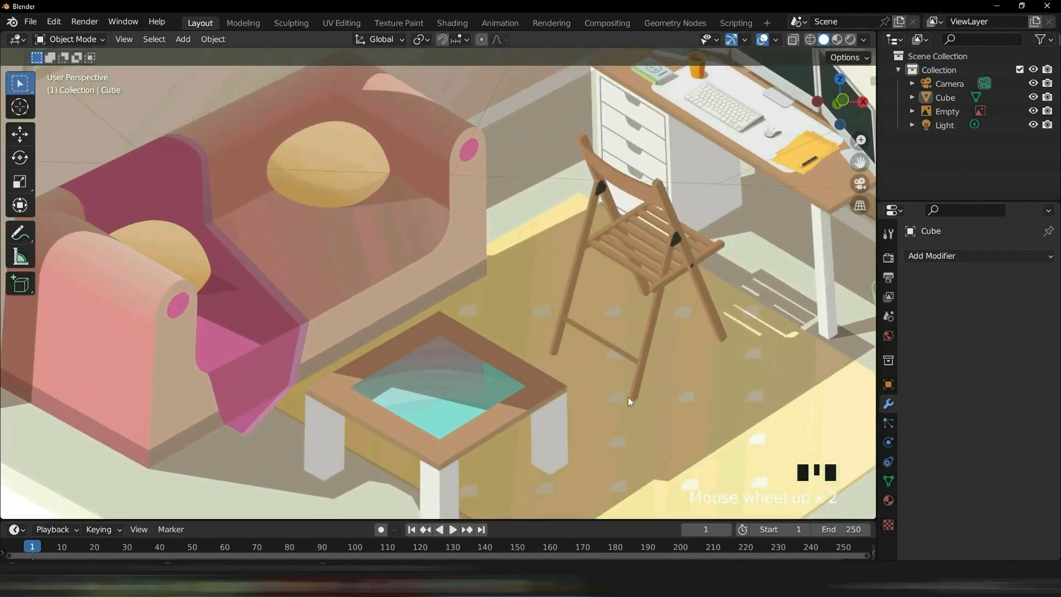
scroll(635, 376, down, 9)
middle_drag(635, 338, 578, 370)
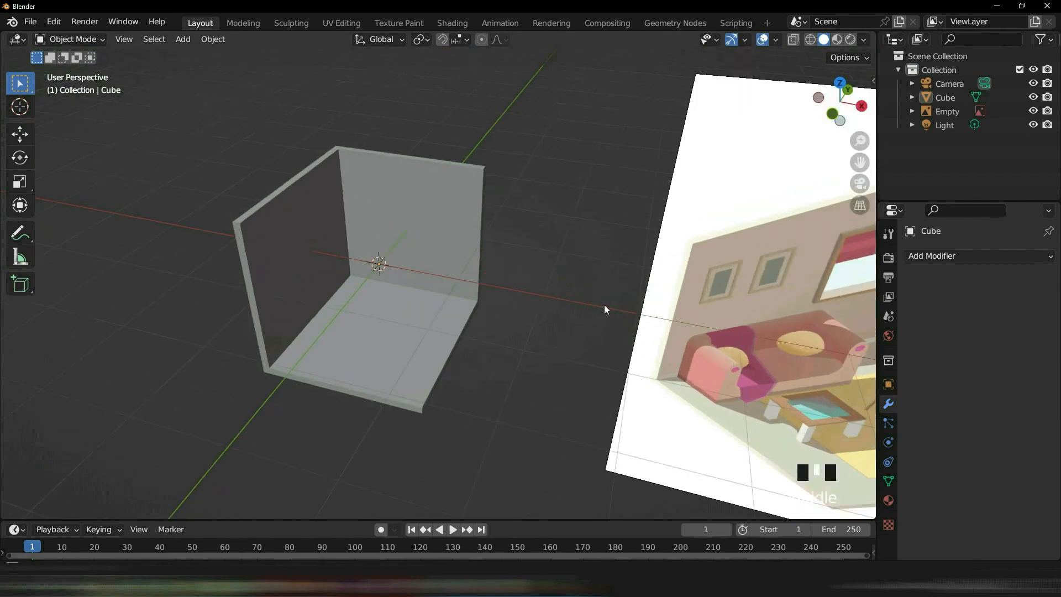
middle_drag(604, 308, 571, 297)
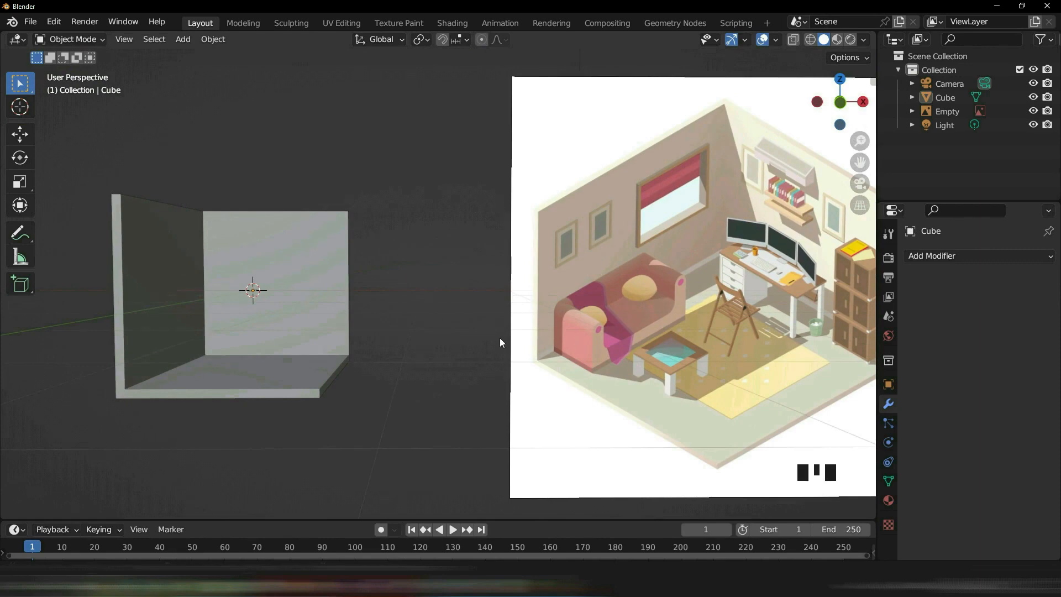
- Add a mesh cube at the world origin and scale it down uniformly to a block about 0.3 m wide
middle_drag(451, 325, 417, 388)
key(shift+a)
mouse_move(397, 306)
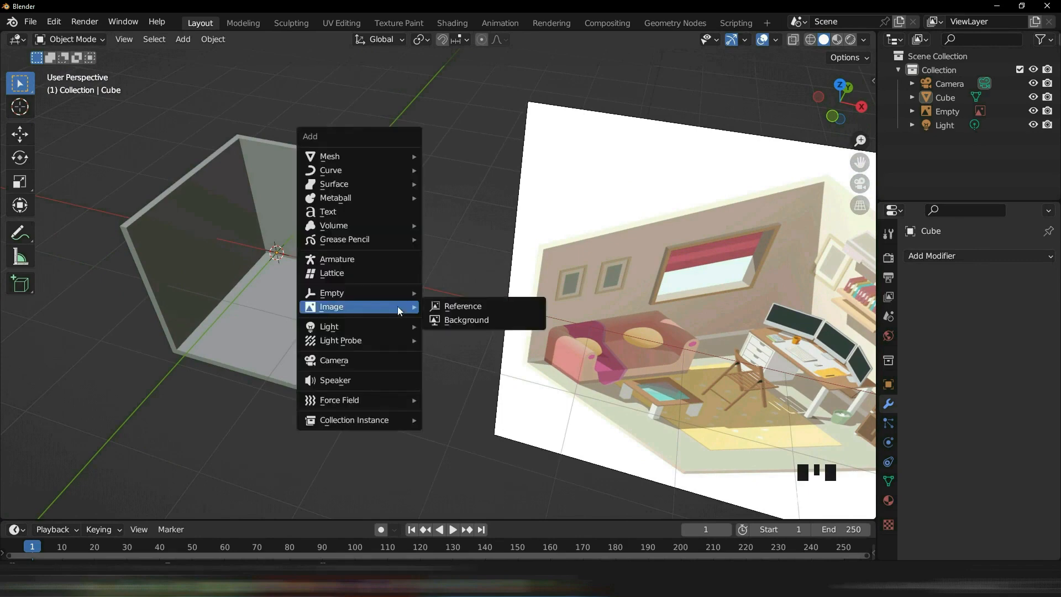
mouse_move(345, 155)
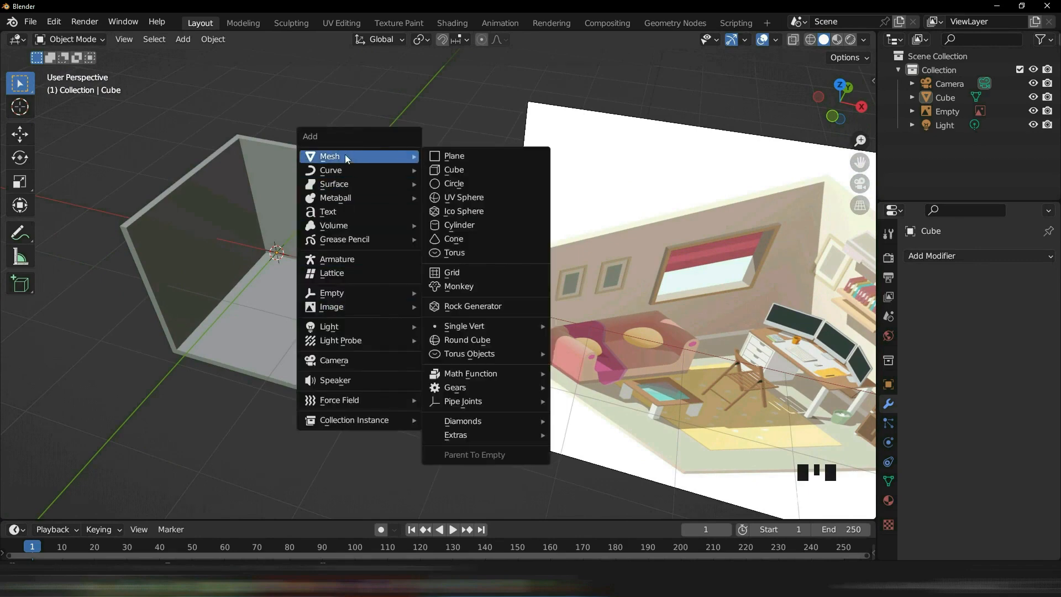
click(488, 171)
middle_drag(488, 171, 673, 301)
key(s)
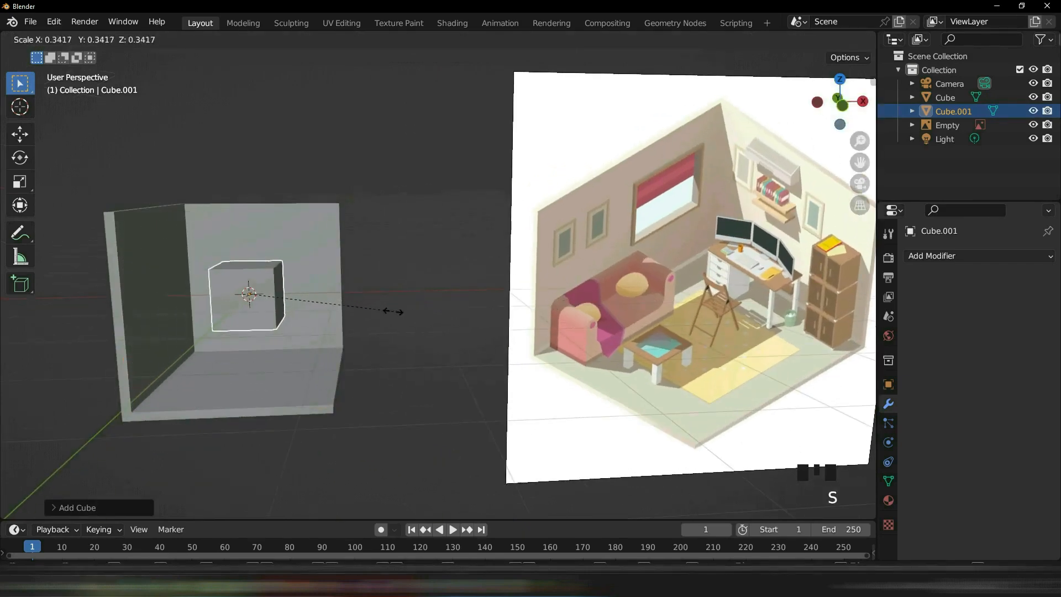
click(394, 311)
middle_drag(389, 309, 467, 319)
key(KP_7)
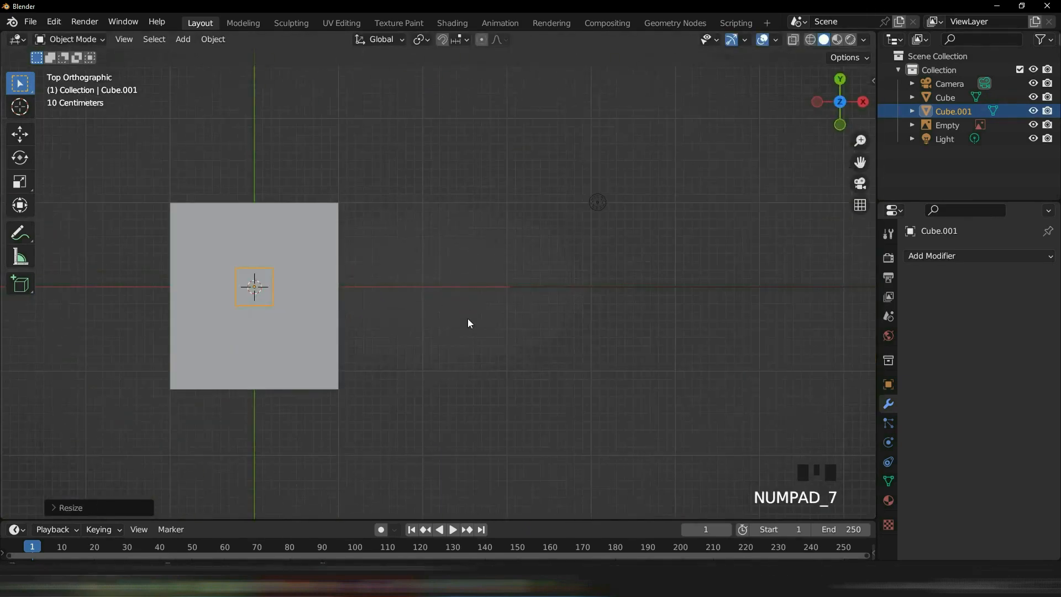
key(s)
click(457, 308)
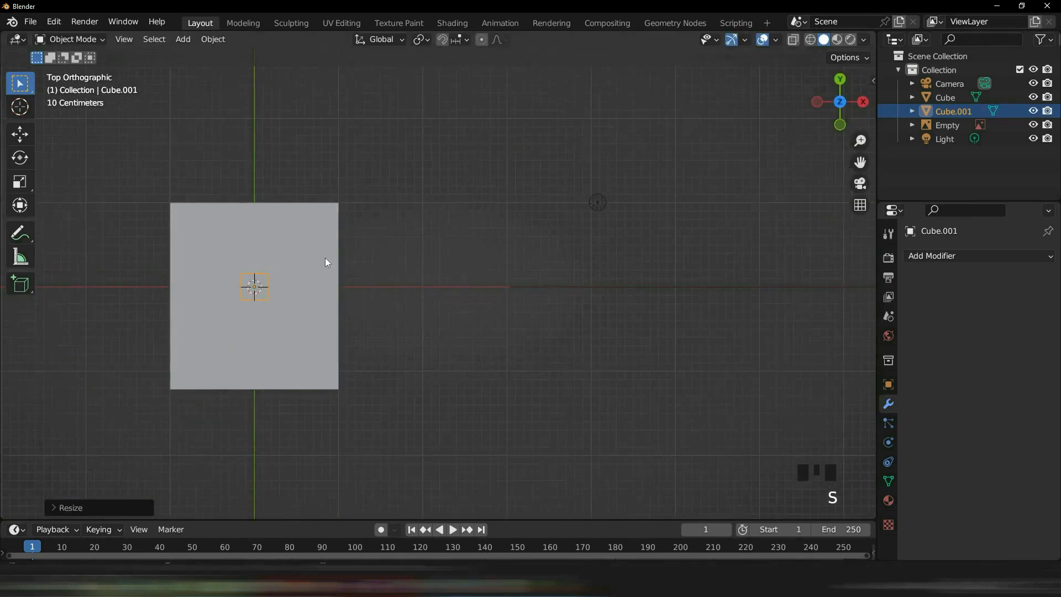
- Move the small cube about -0.7 m in X and -0.7 m in Y, and lower it about 0.7 m toward the floor
key(g)
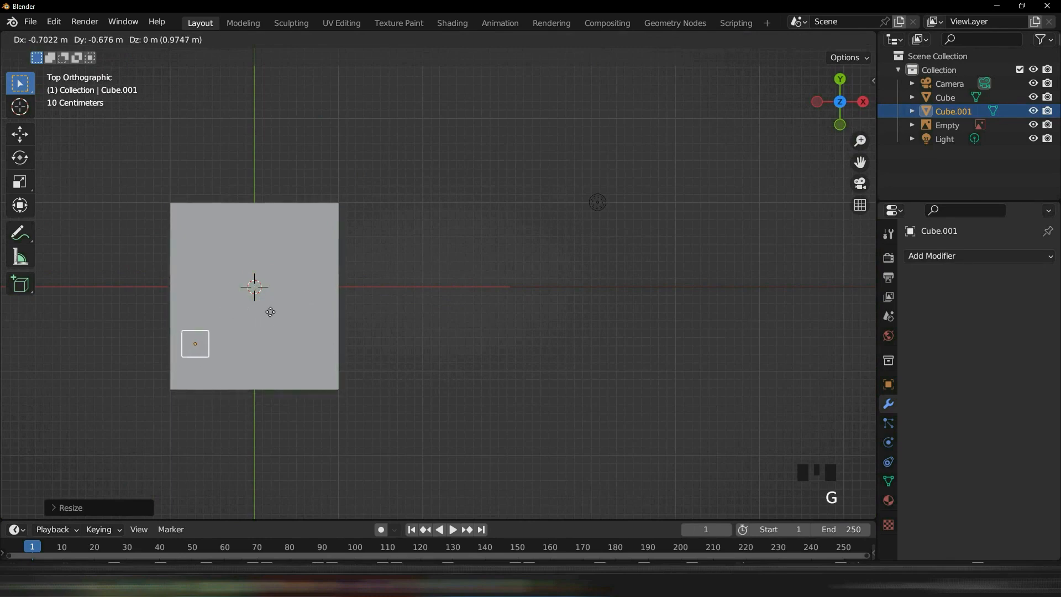
click(265, 312)
middle_drag(303, 319, 410, 194)
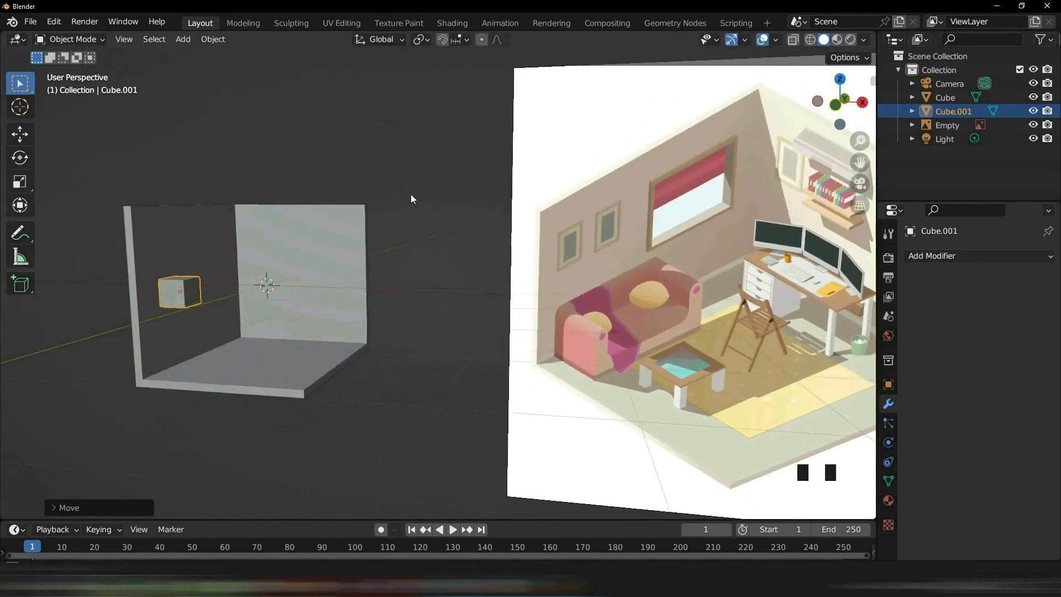
key(g)
key(z)
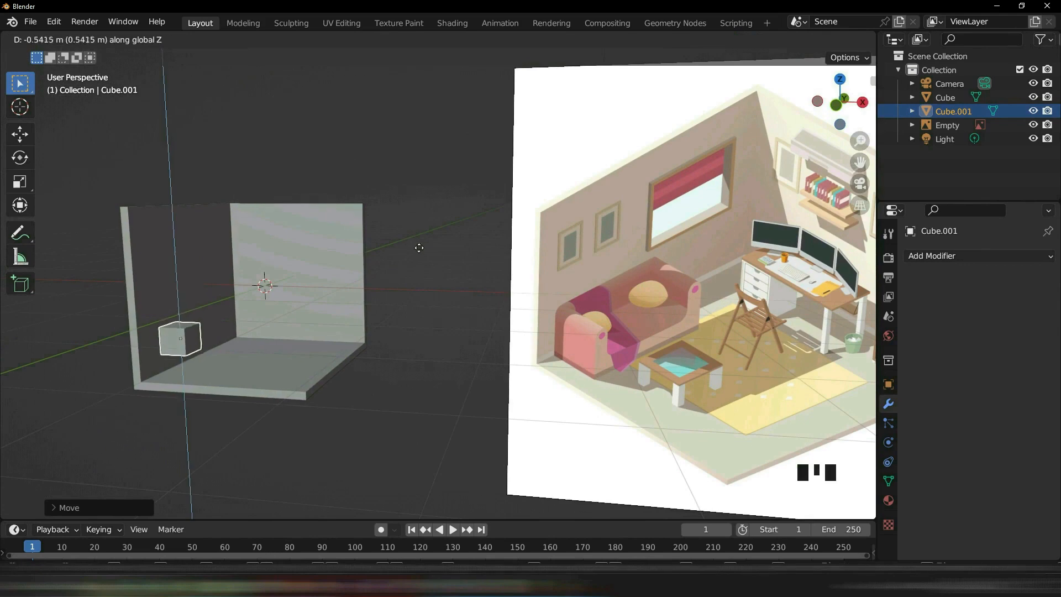
click(422, 260)
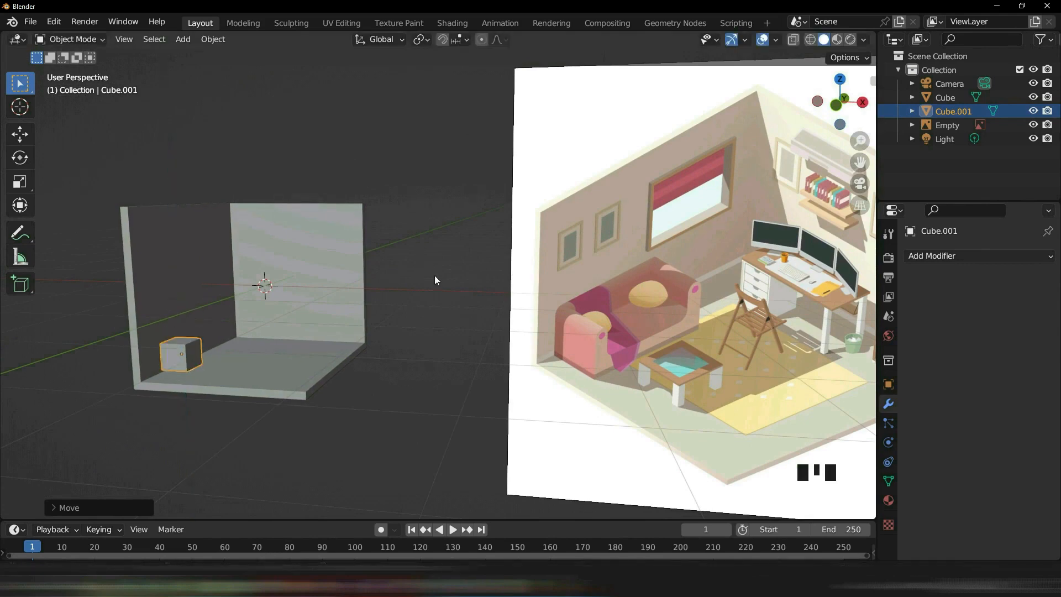
- View the small cube from the right side in Edit Mode with face selection and X-ray enabled
mouse_move(501, 303)
middle_down()
mouse_move(550, 308)
mouse_move(508, 310)
middle_up()
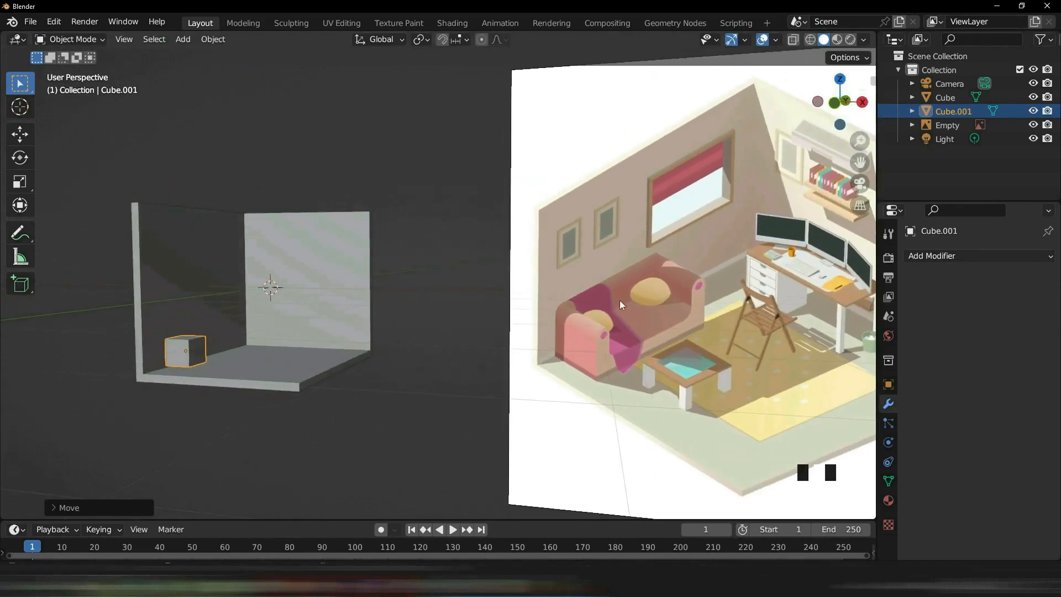
middle_drag(659, 288, 452, 301)
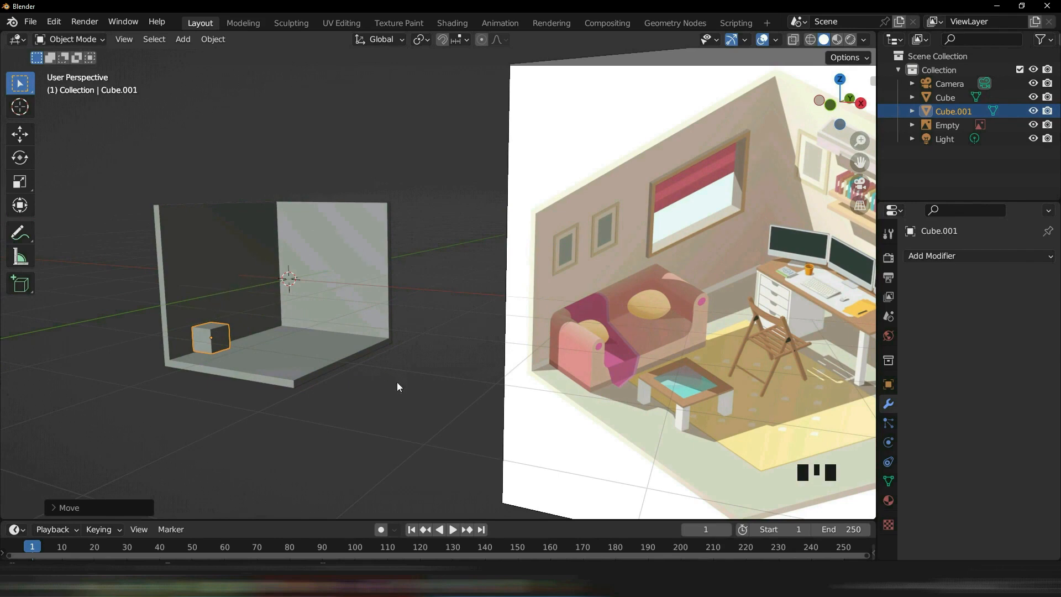
middle_drag(397, 387, 319, 366)
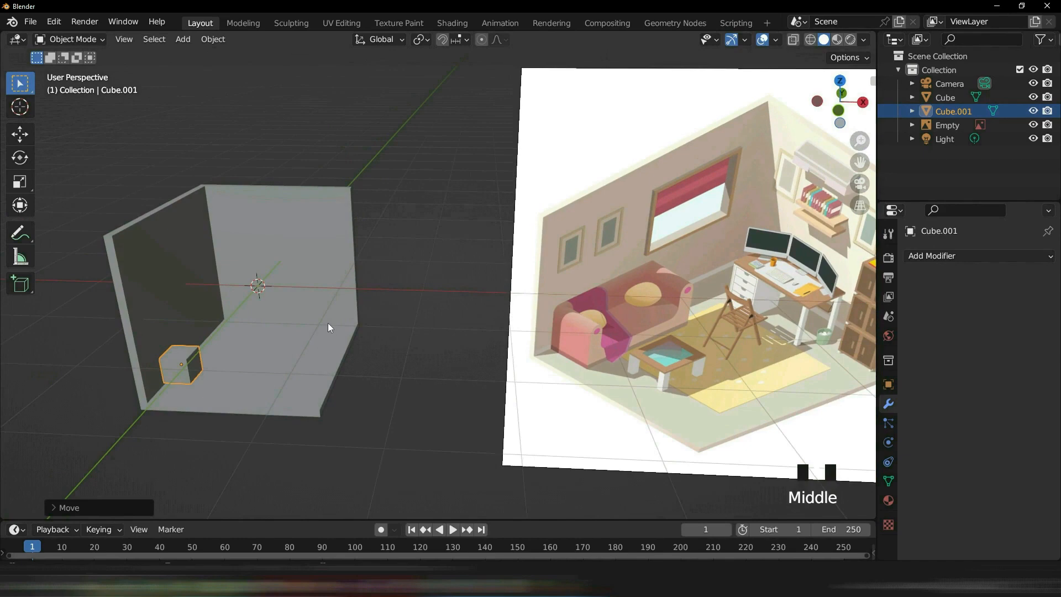
key(KP_3)
scroll(496, 373, up, 5)
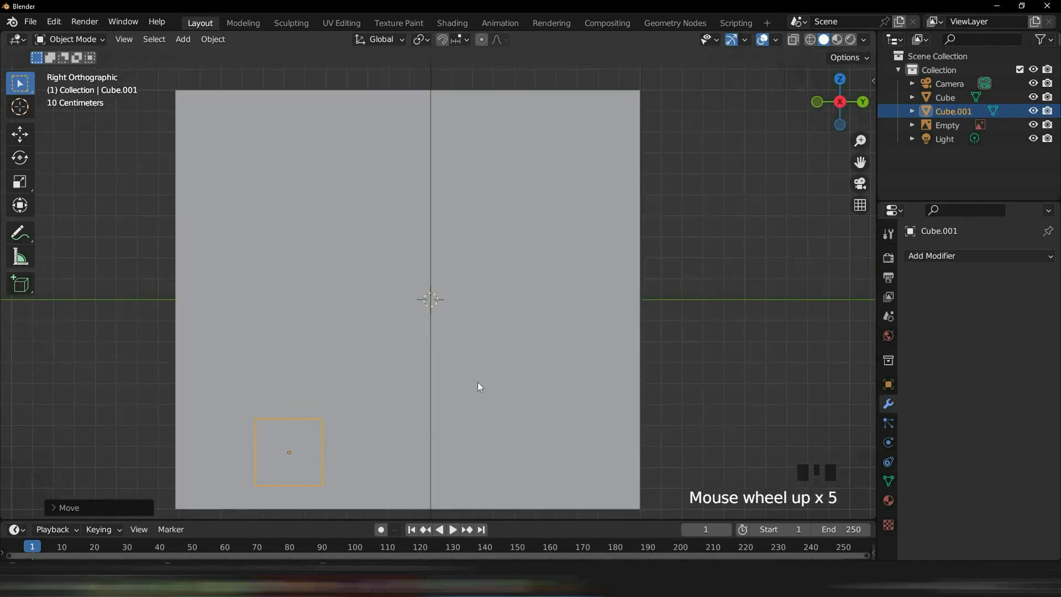
key(Tab)
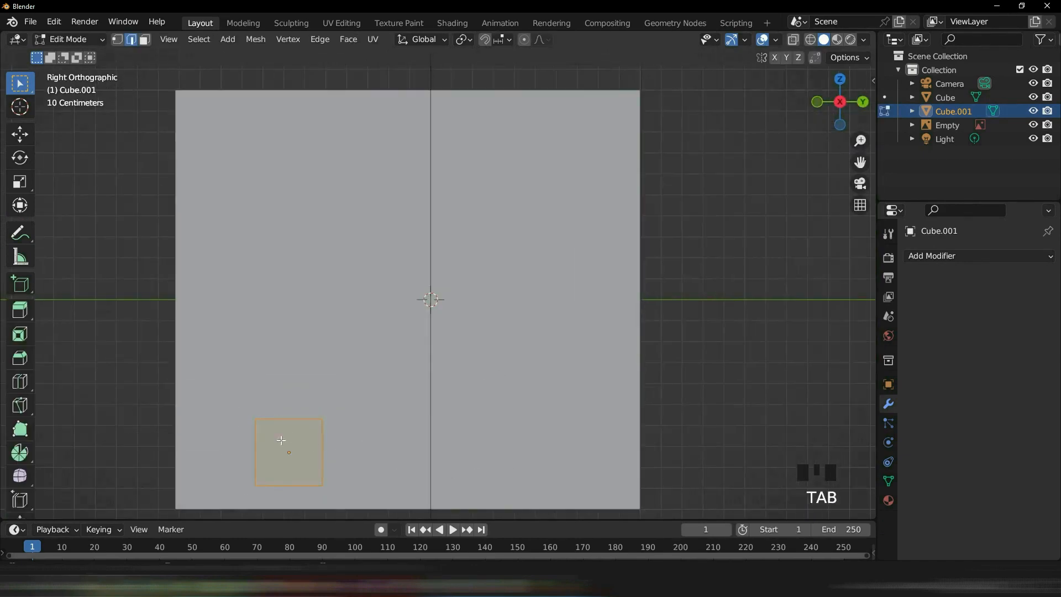
key(3)
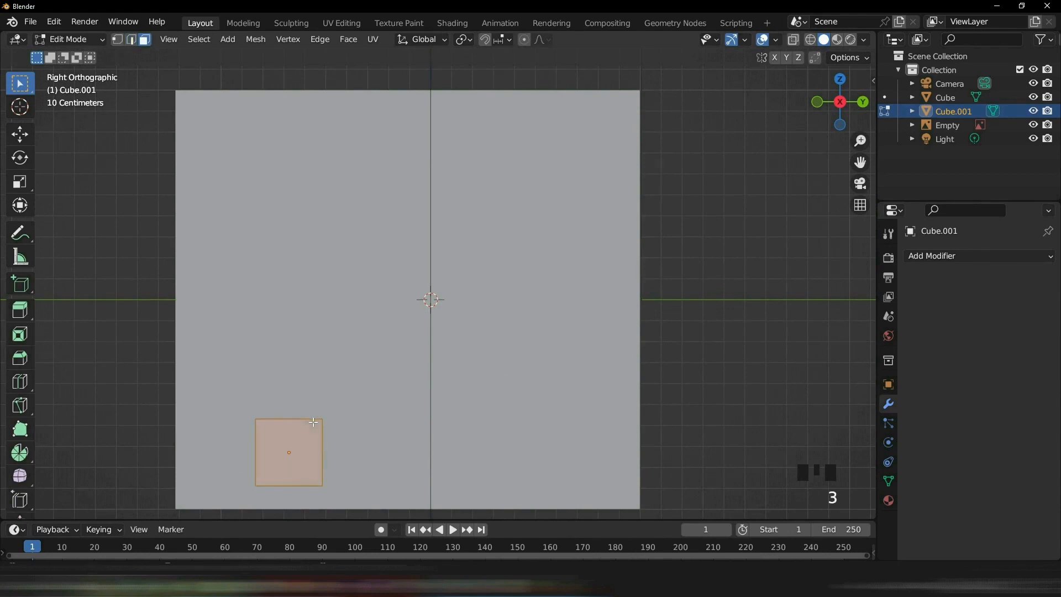
double_click(287, 393)
click(794, 40)
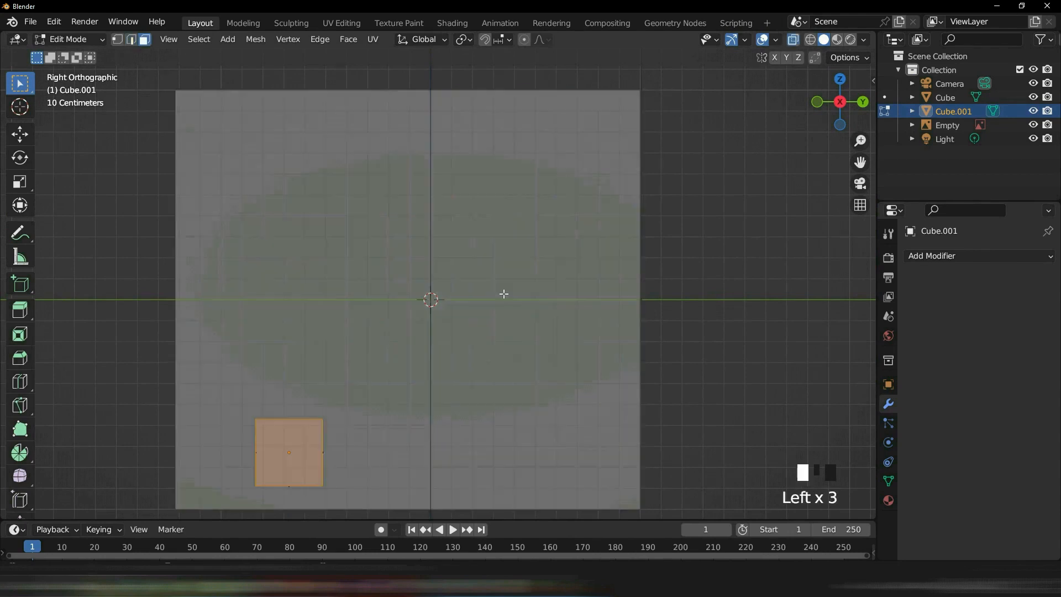
- Raise the block's top face about 0.46 m along Z and select its side face toward positive Y
click(406, 366)
drag(278, 390, 308, 428)
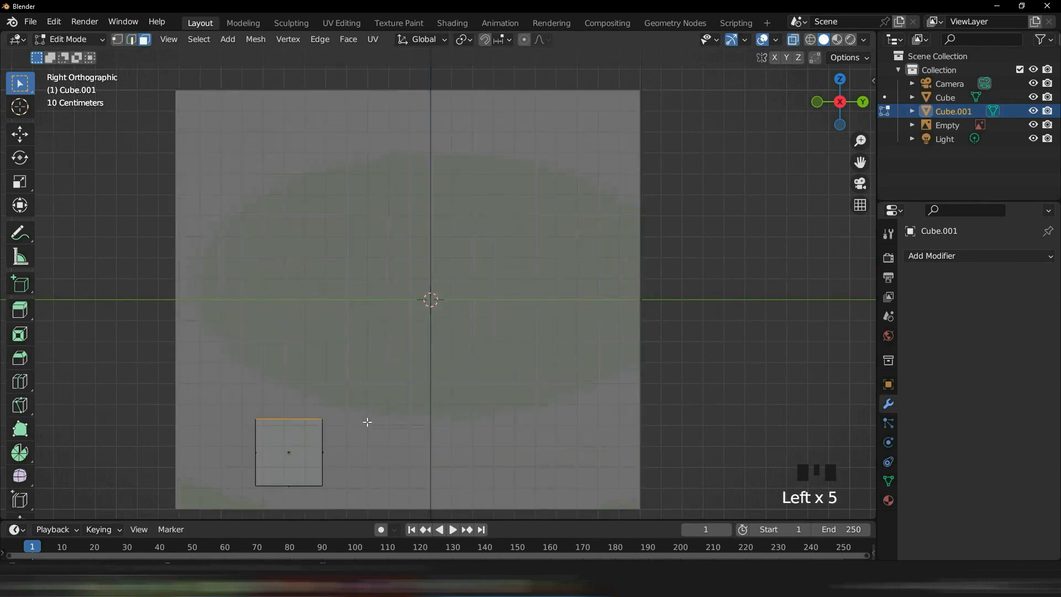
key(g)
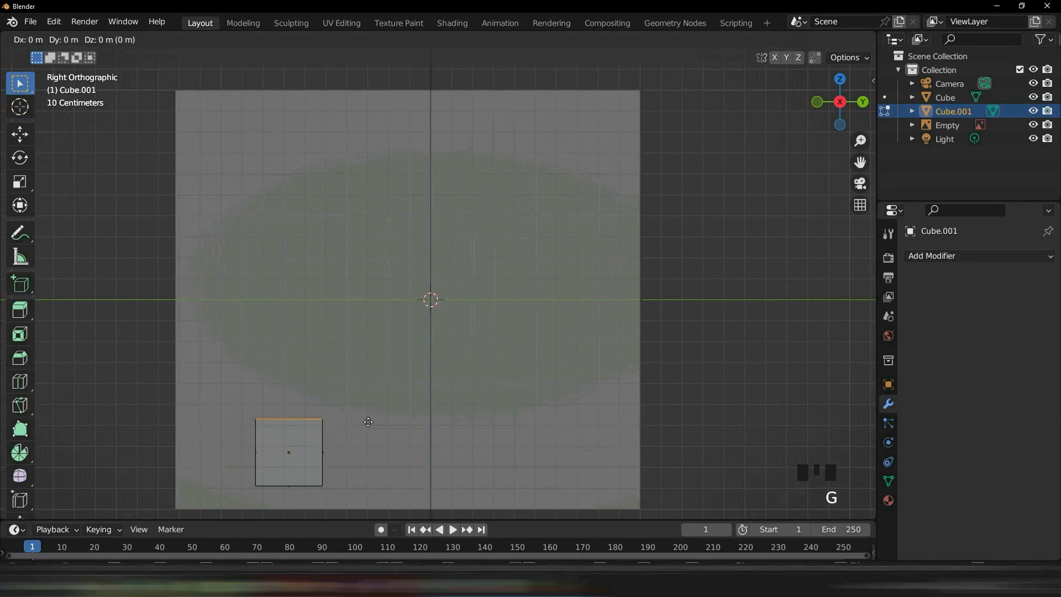
key(z)
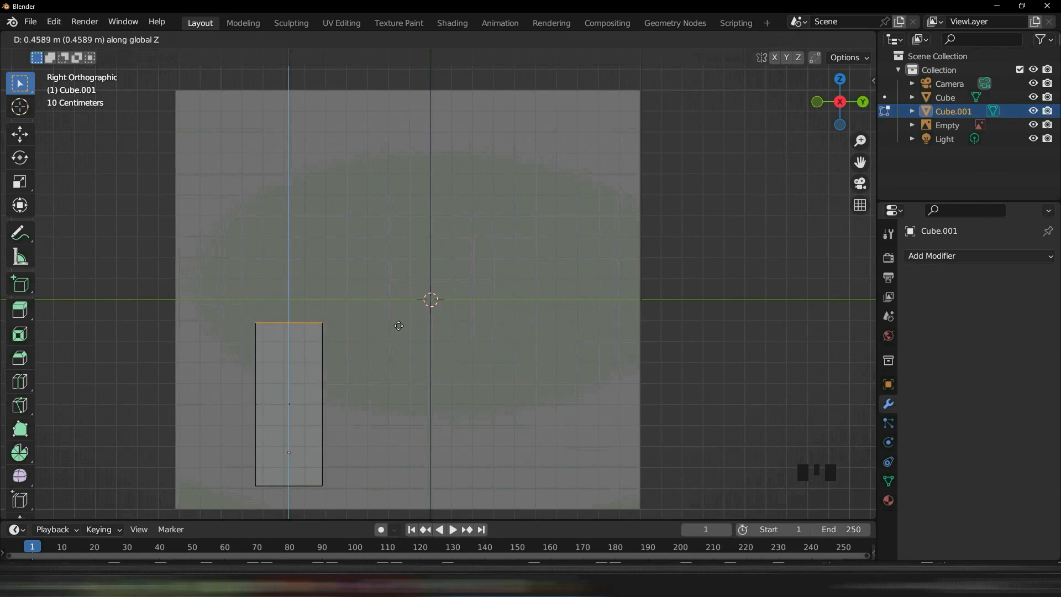
click(396, 326)
click(320, 397)
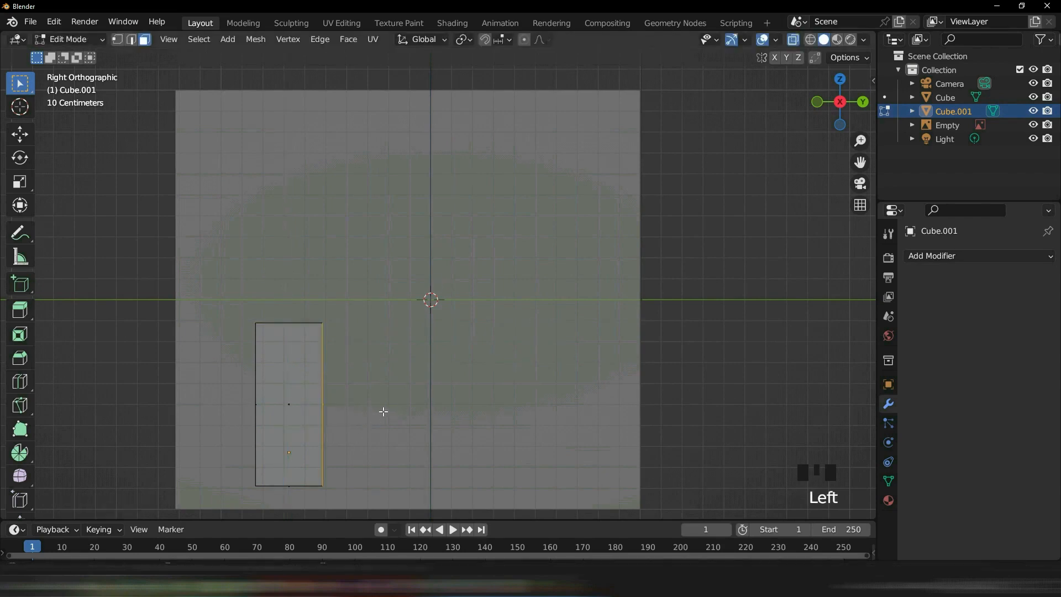
key(g)
key(z)
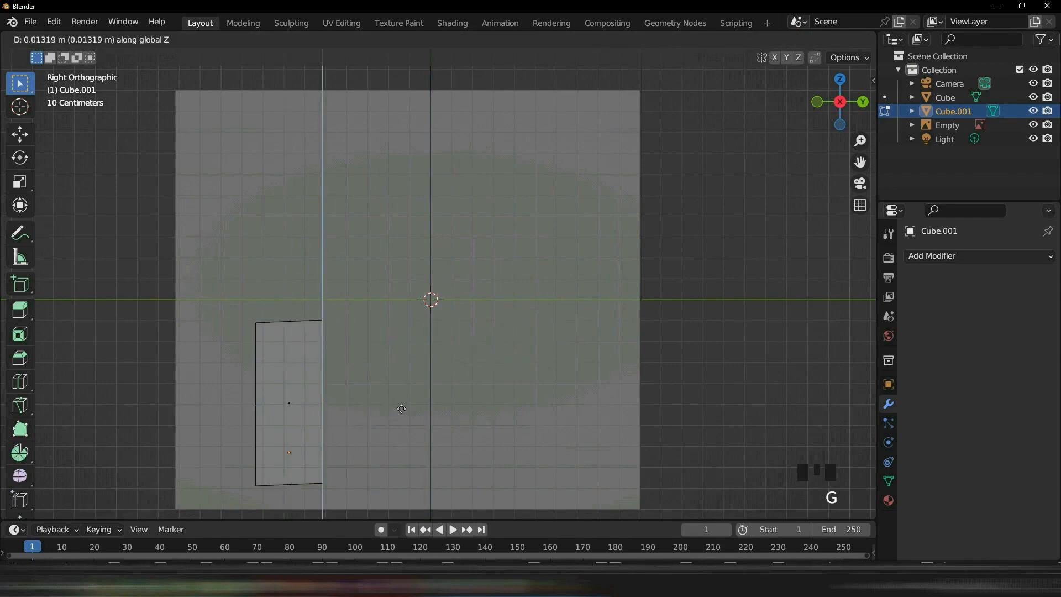
click(401, 408)
key(ctrl+z)
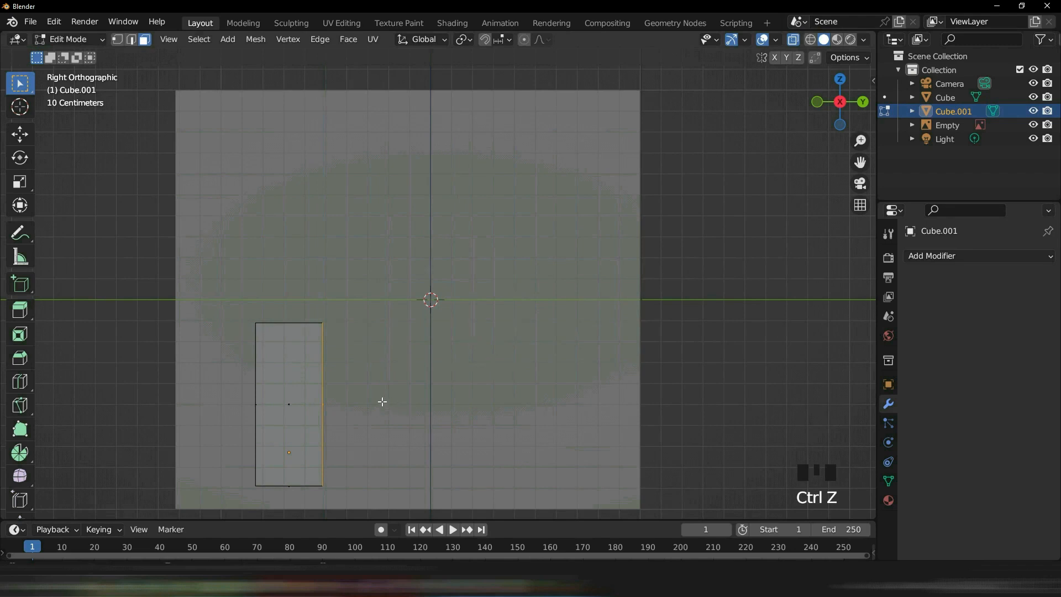
- Lengthen the block by moving its rear face about 0.4 m along positive Y and its front face outward along negative Y
key(g)
key(y)
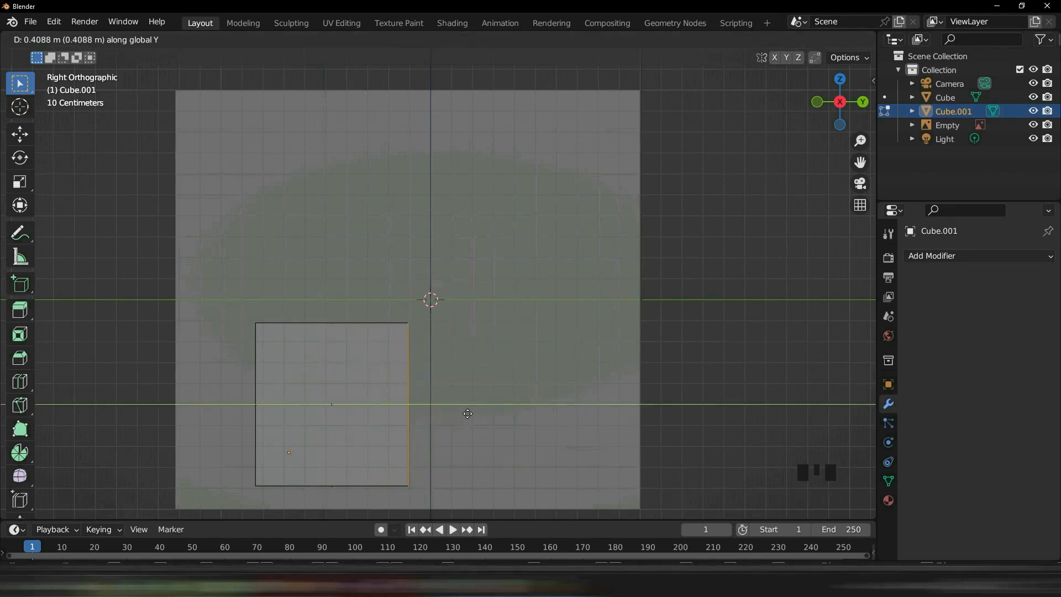
click(464, 412)
click(251, 408)
key(g)
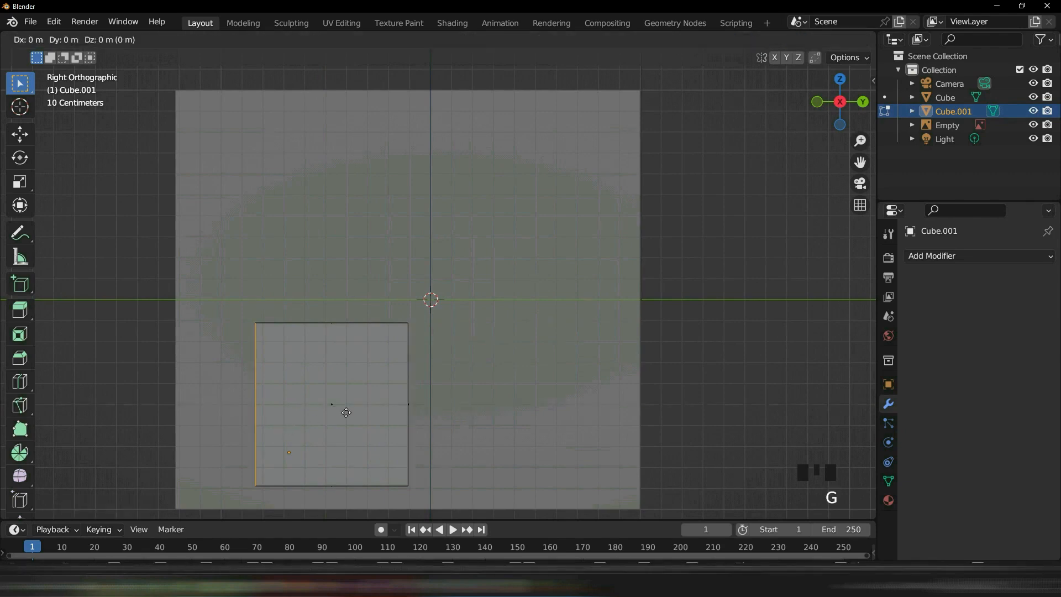
key(y)
click(308, 410)
- Lower the block's top face about 0.2 m along Z to match the sofa's height in the reference
middle_drag(308, 410, 554, 362)
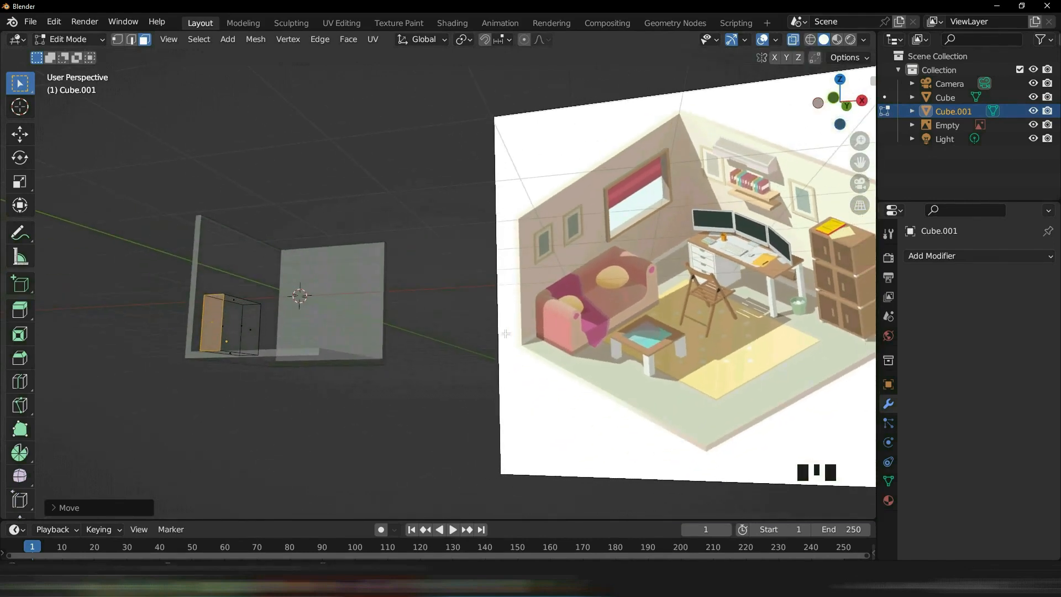
middle_drag(392, 285, 374, 303)
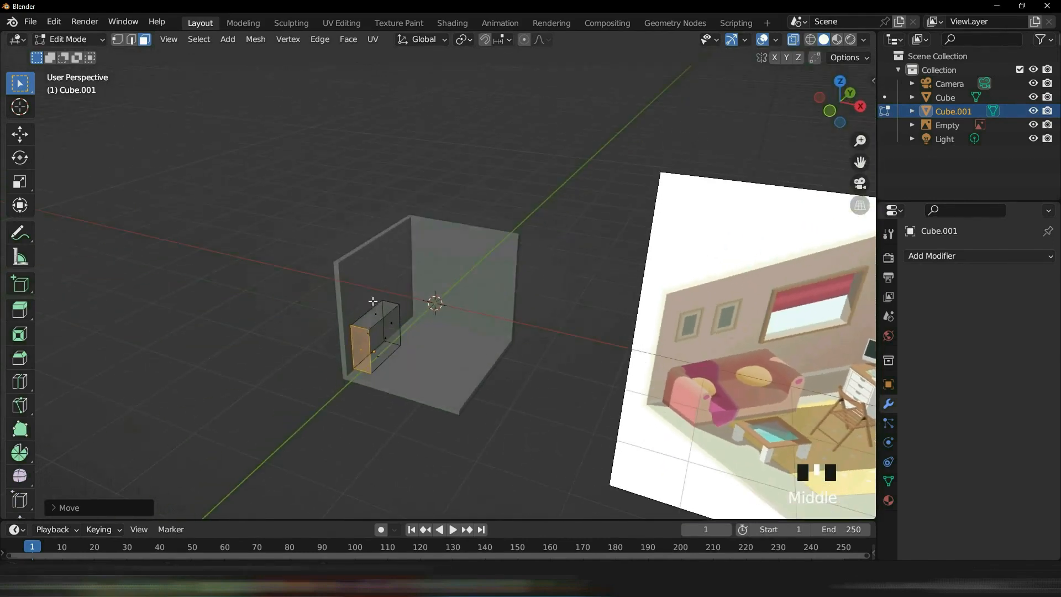
click(375, 319)
key(g)
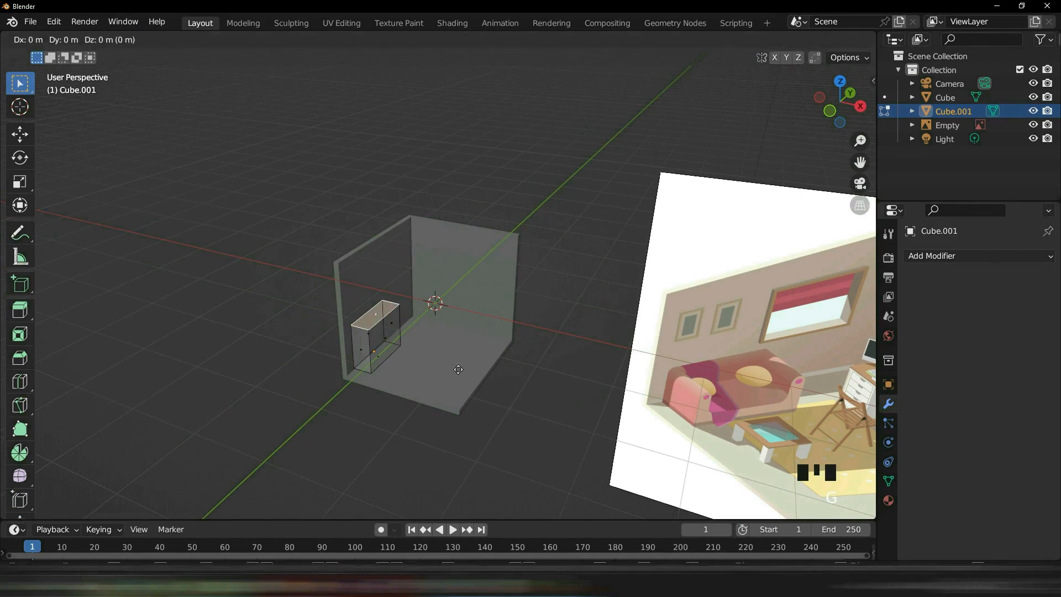
key(z)
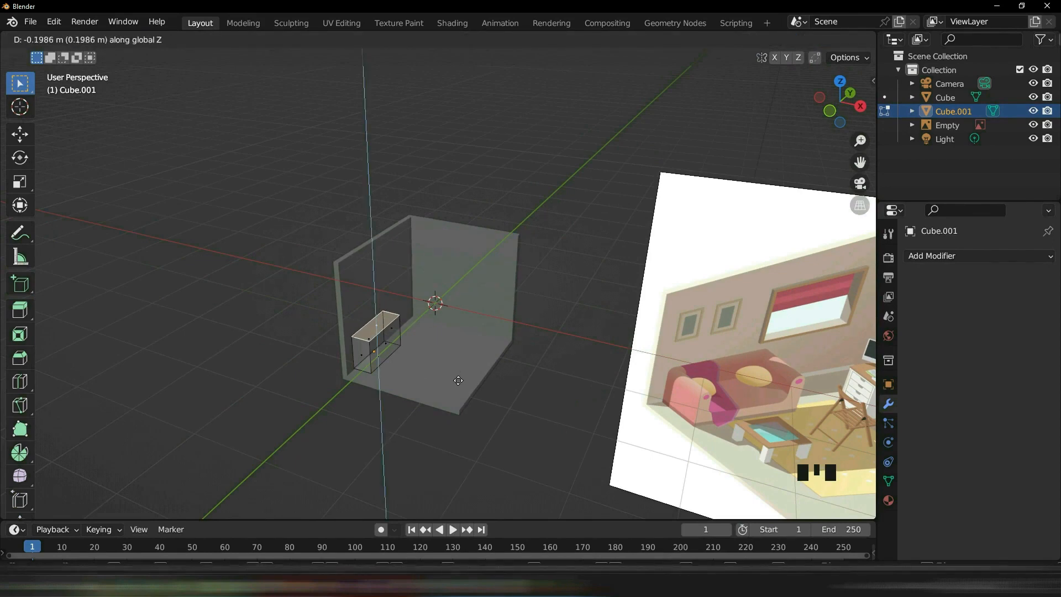
click(459, 381)
- Deepen the sofa block by moving its long room-facing side about 0.15 m along positive X
middle_drag(458, 380, 545, 336)
click(502, 394)
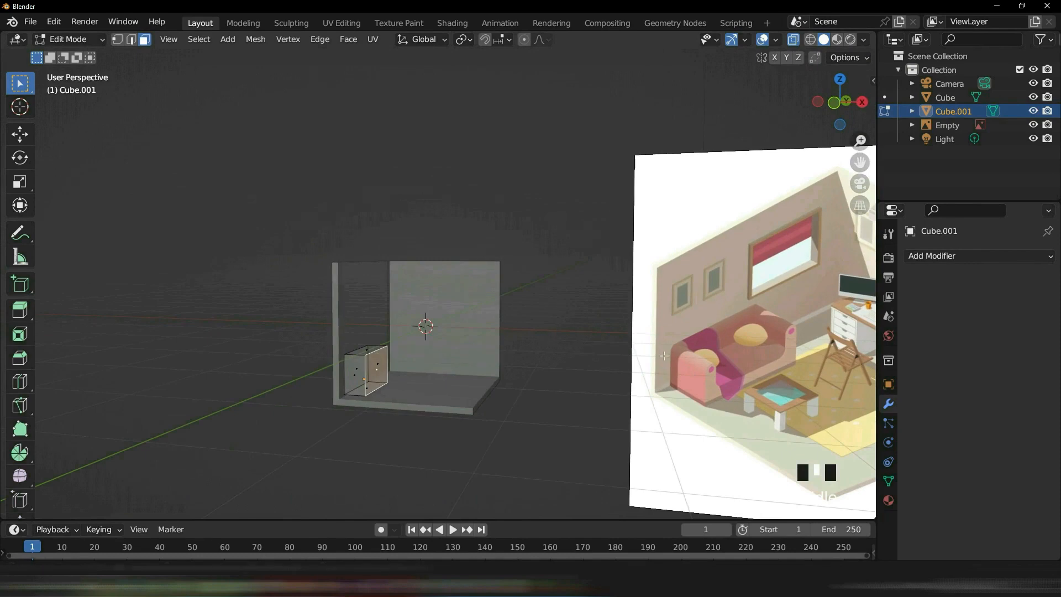
middle_drag(664, 356, 444, 369)
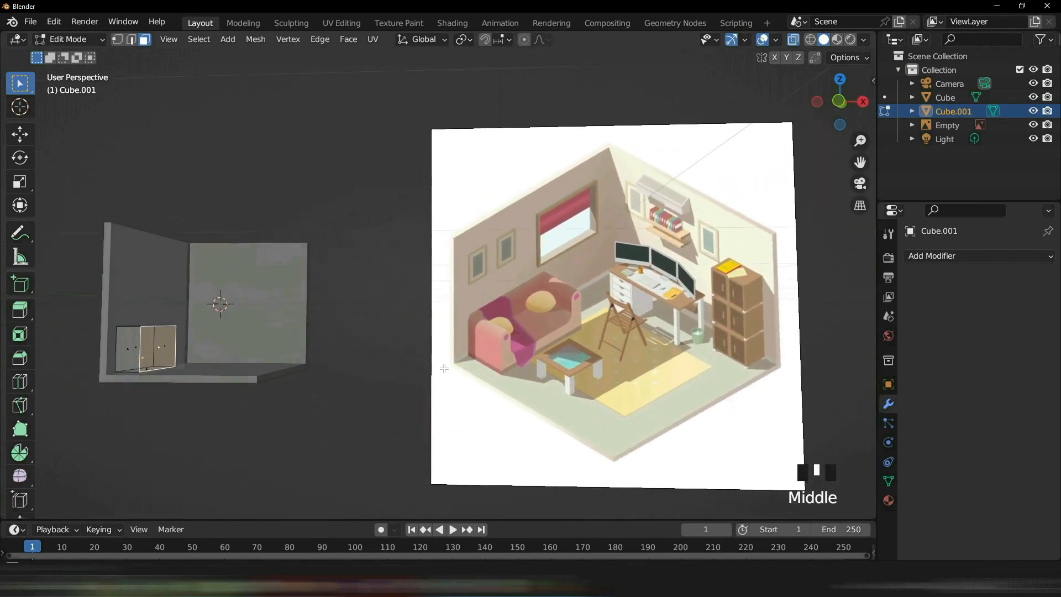
middle_drag(344, 294, 282, 332)
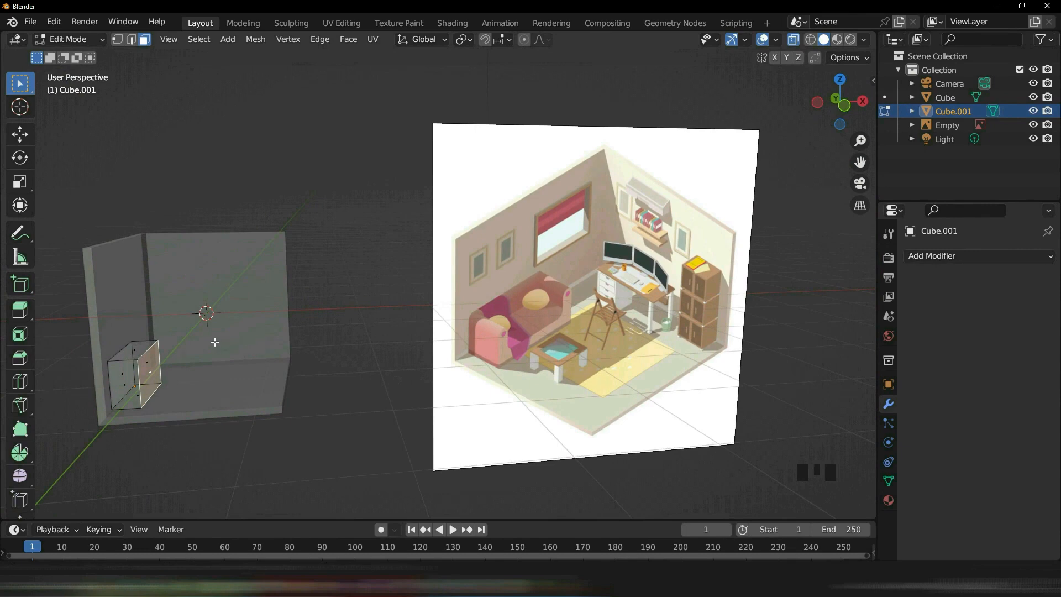
middle_drag(195, 346, 247, 331)
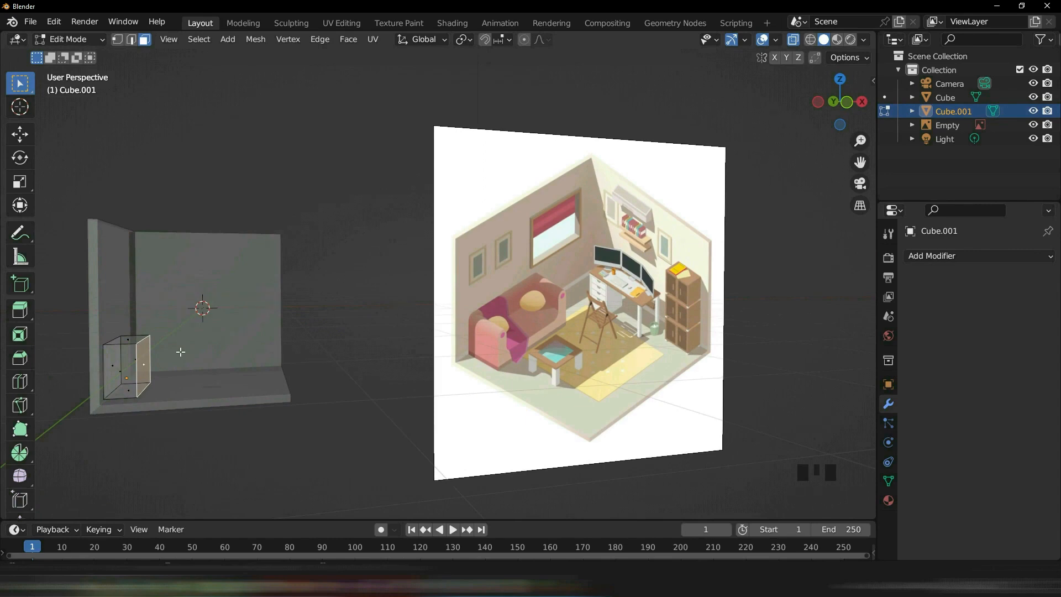
key(g)
key(x)
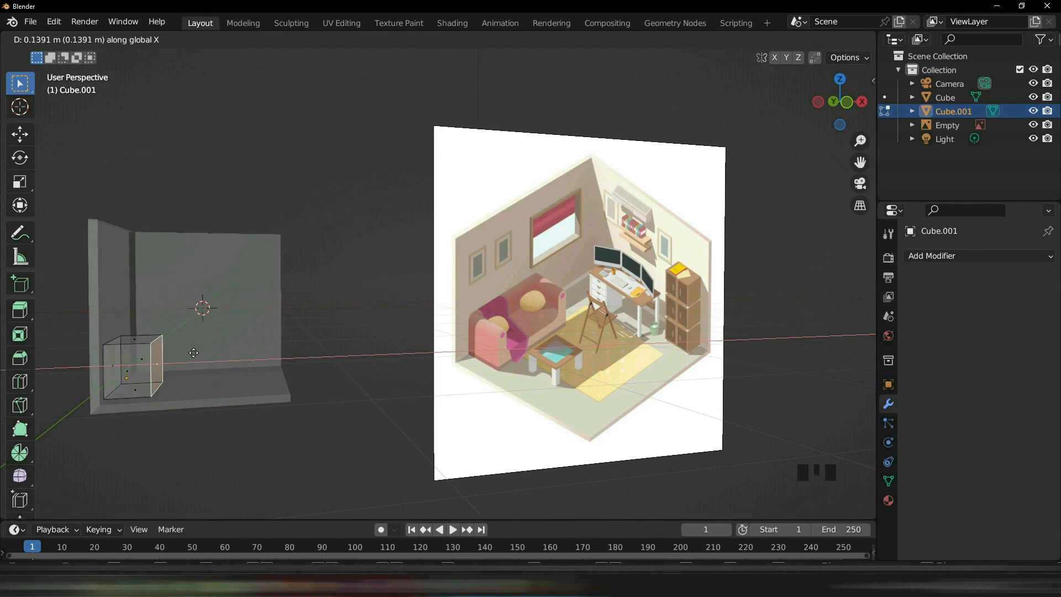
click(196, 353)
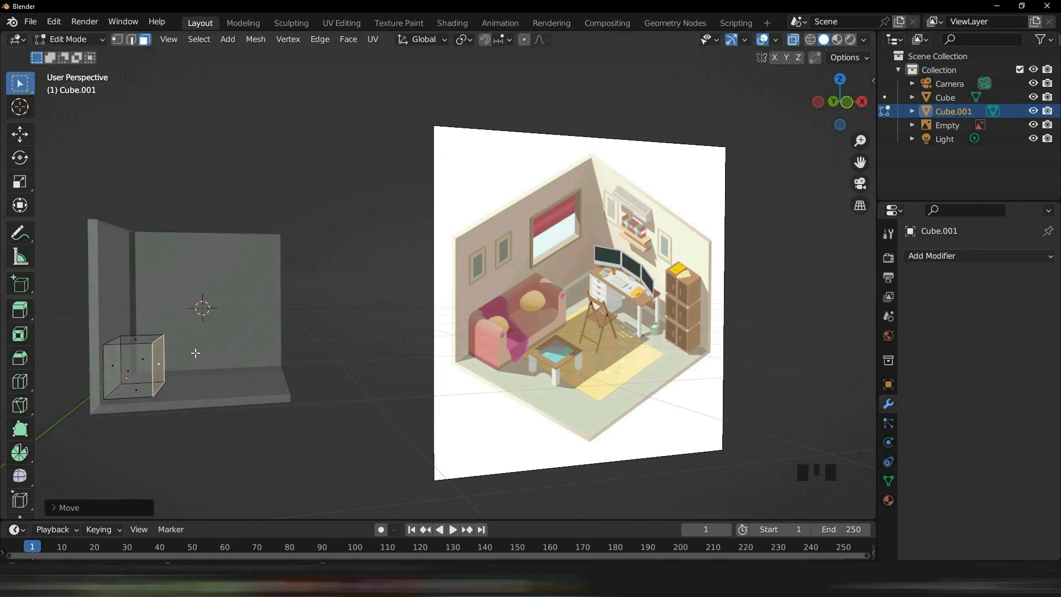
middle_drag(196, 353, 636, 389)
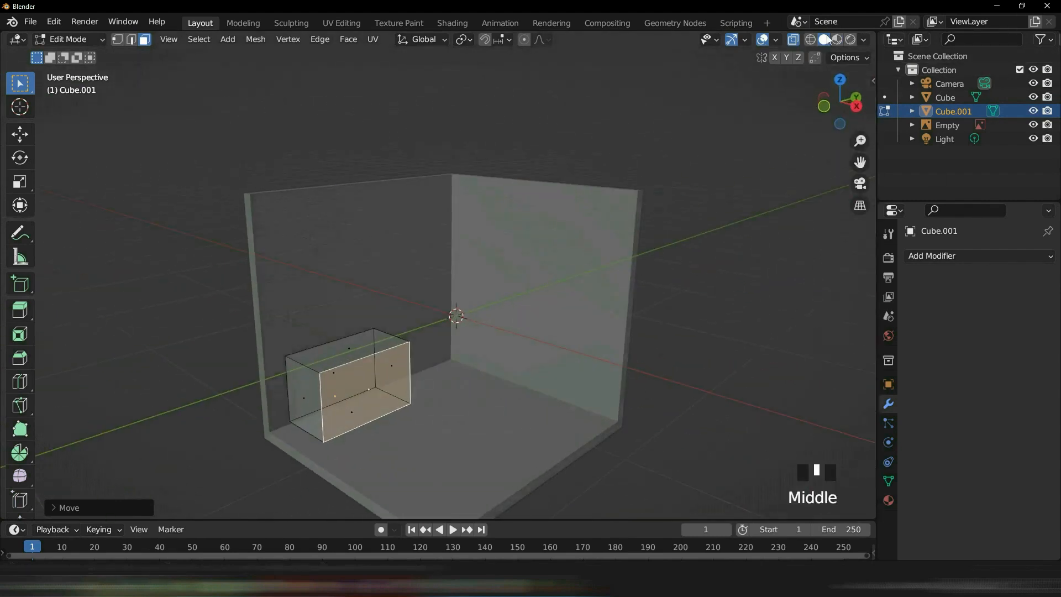
- Turn off X-ray display and lower the sofa block's top face along Z to form a low seat base
click(794, 40)
key(Tab)
middle_drag(597, 280, 525, 329)
key(Tab)
click(376, 320)
key(g)
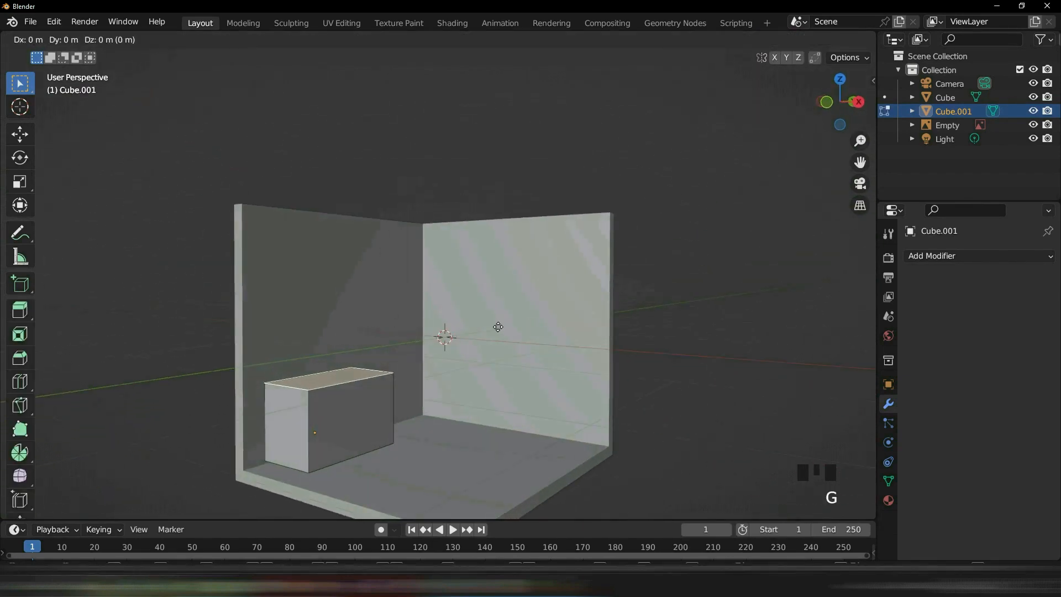
key(z)
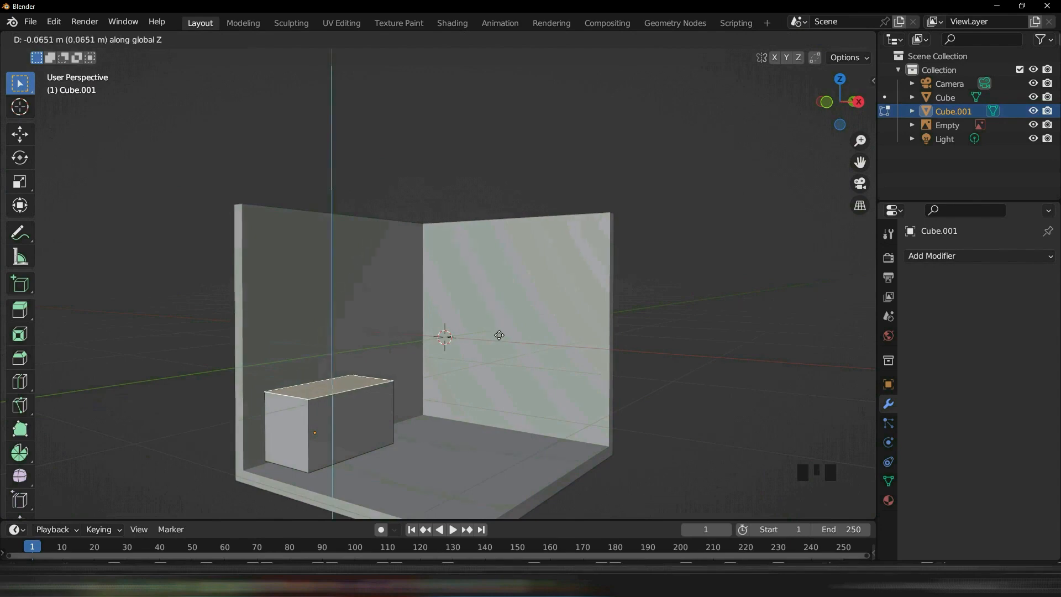
click(500, 381)
- Compare the seat base with the reference sofa and lower its top face about 0.04 m more along Z
scroll(551, 381, down, 5)
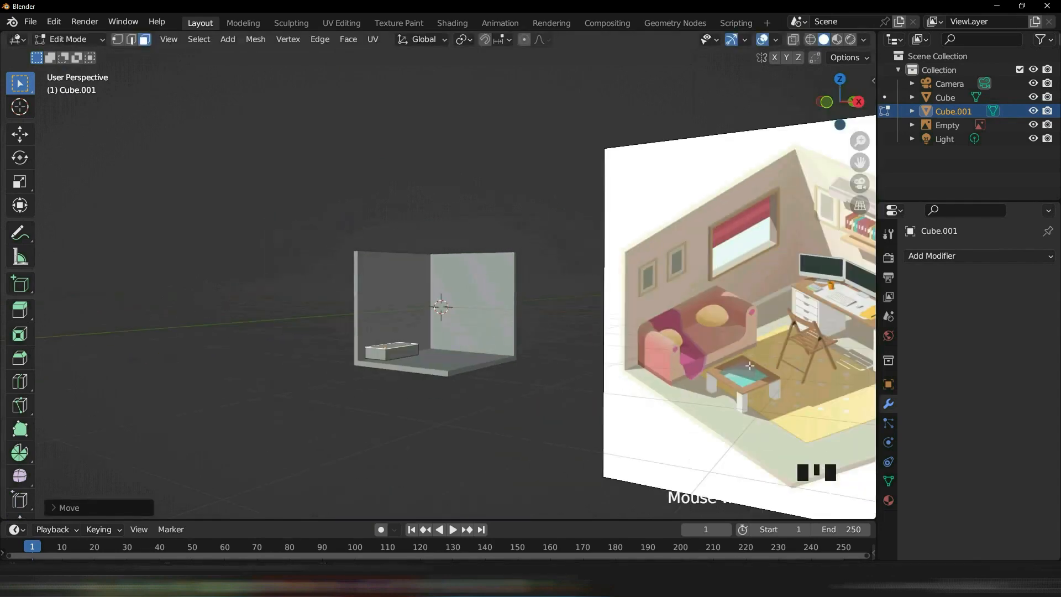
scroll(740, 370, up, 1)
scroll(587, 412, up, 4)
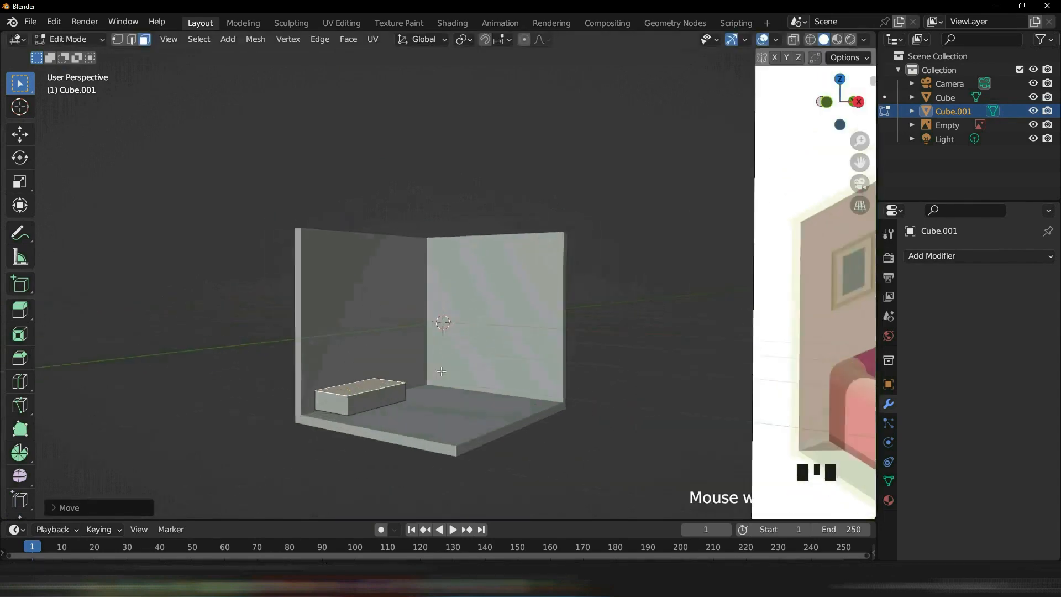
key(g)
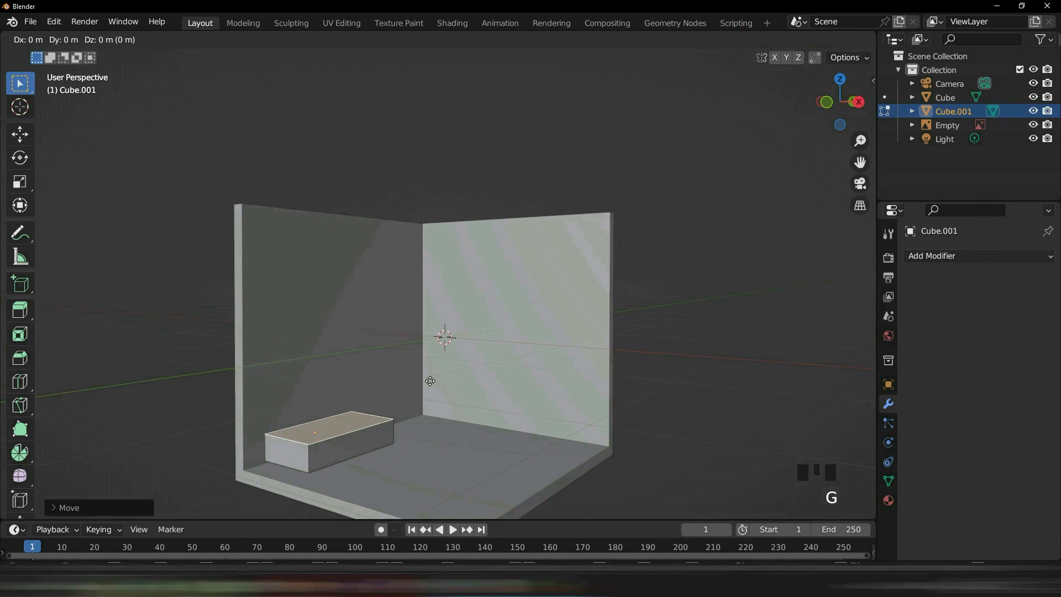
key(z)
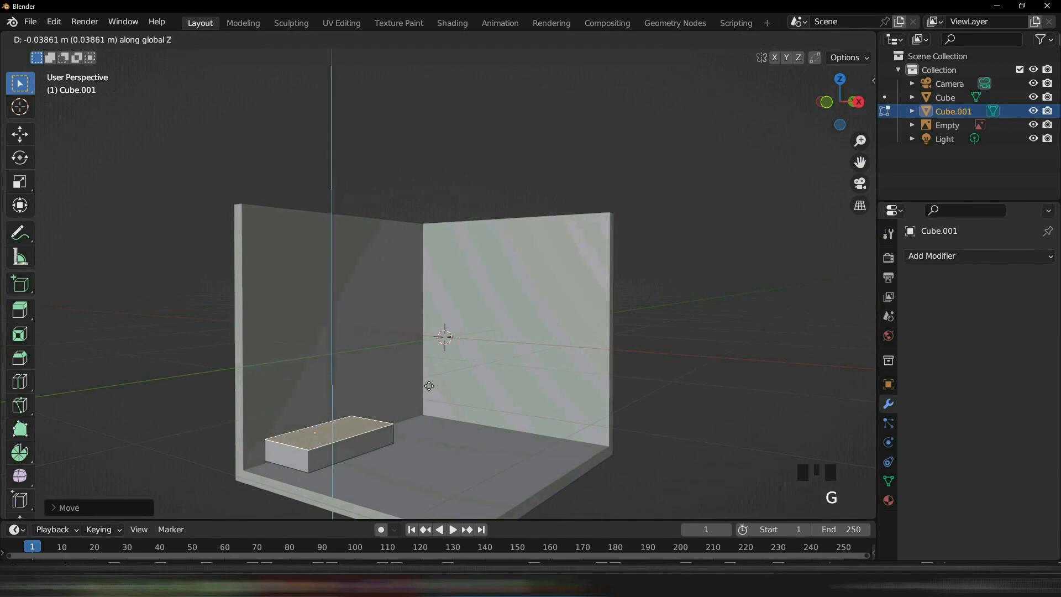
click(429, 387)
scroll(476, 396, down, 4)
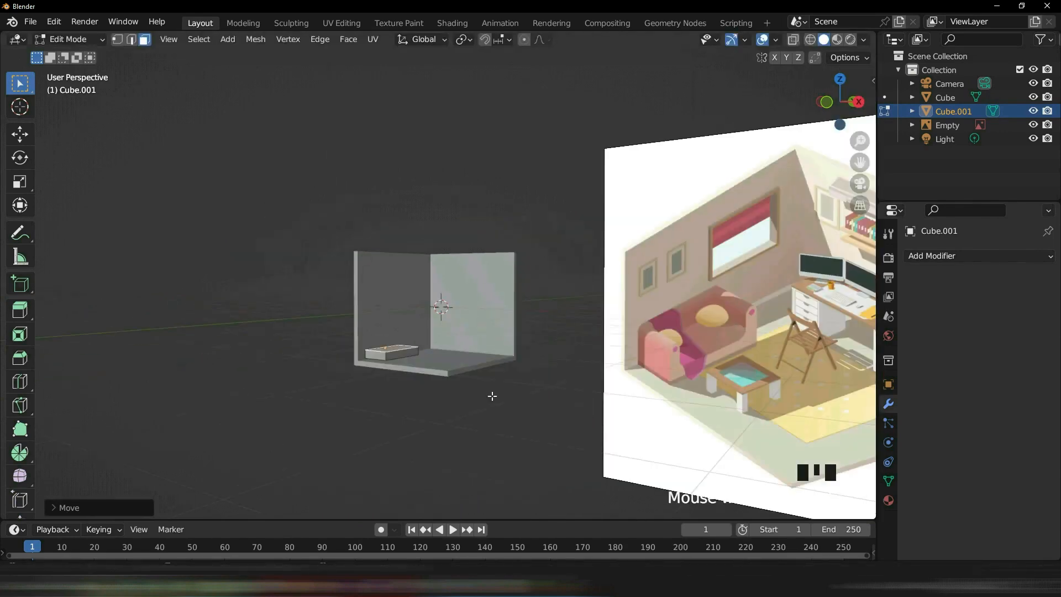
scroll(412, 402, up, 6)
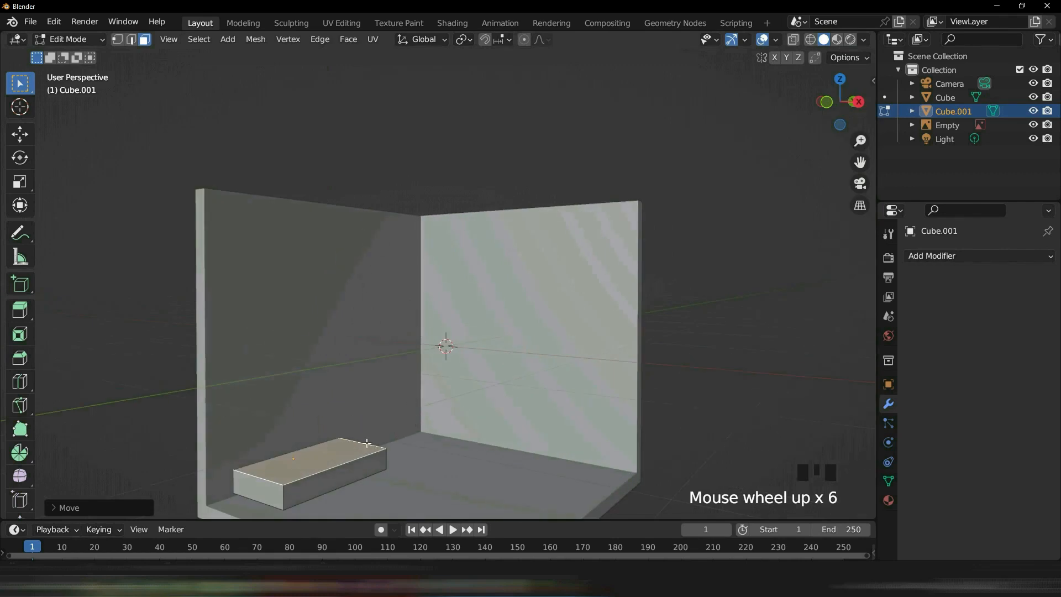
- Add a loop cut across the sofa base, slid toward its negative Y end with a factor of about 0.73
middle_drag(493, 476, 376, 332)
scroll(382, 329, up, 1)
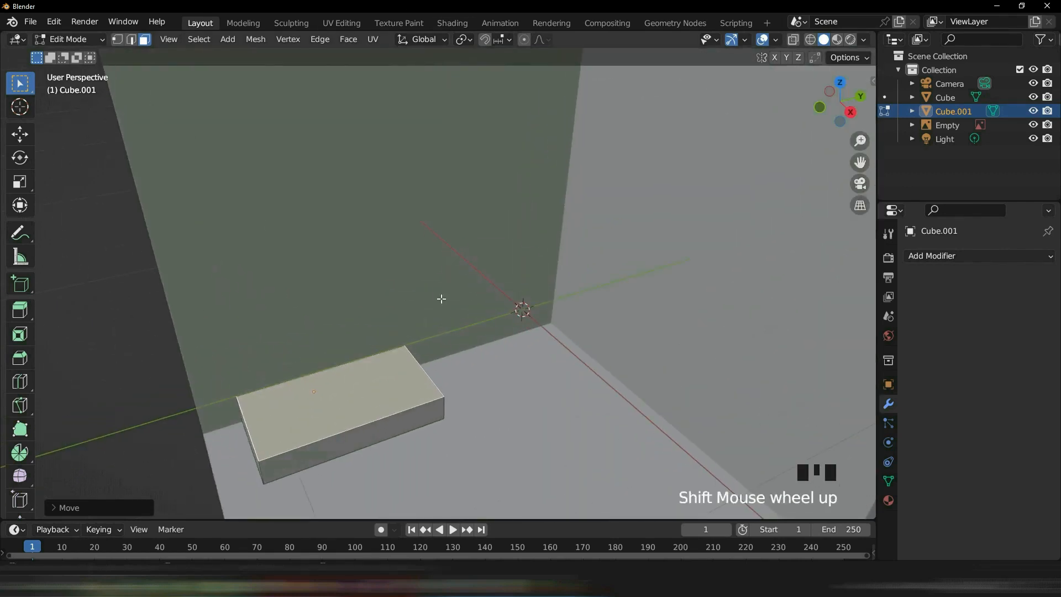
shift+middle_drag(441, 298, 592, 293)
scroll(596, 327, up, 5)
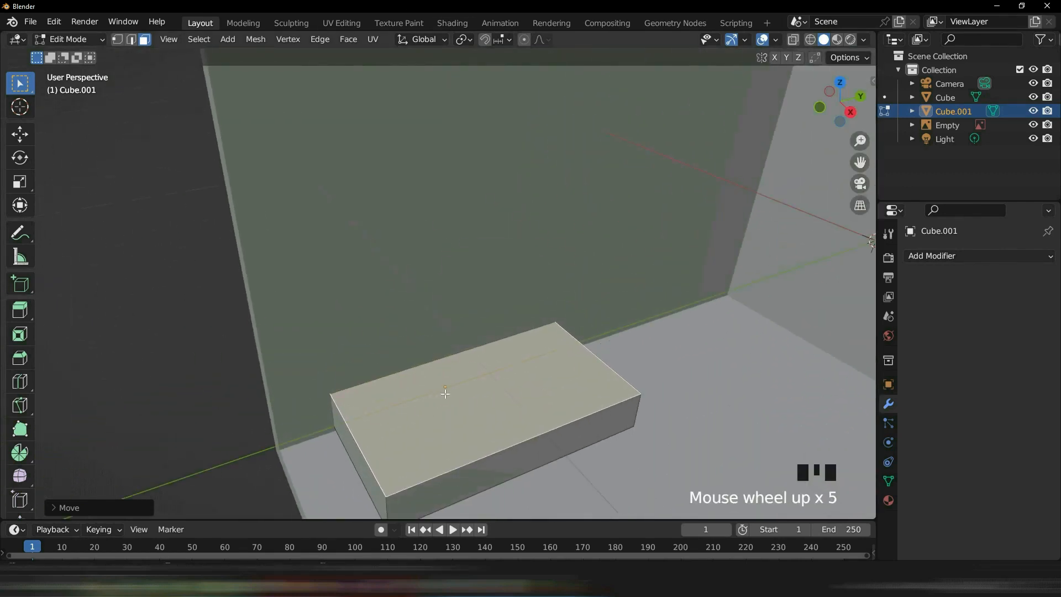
key(ctrl+r)
click(418, 340)
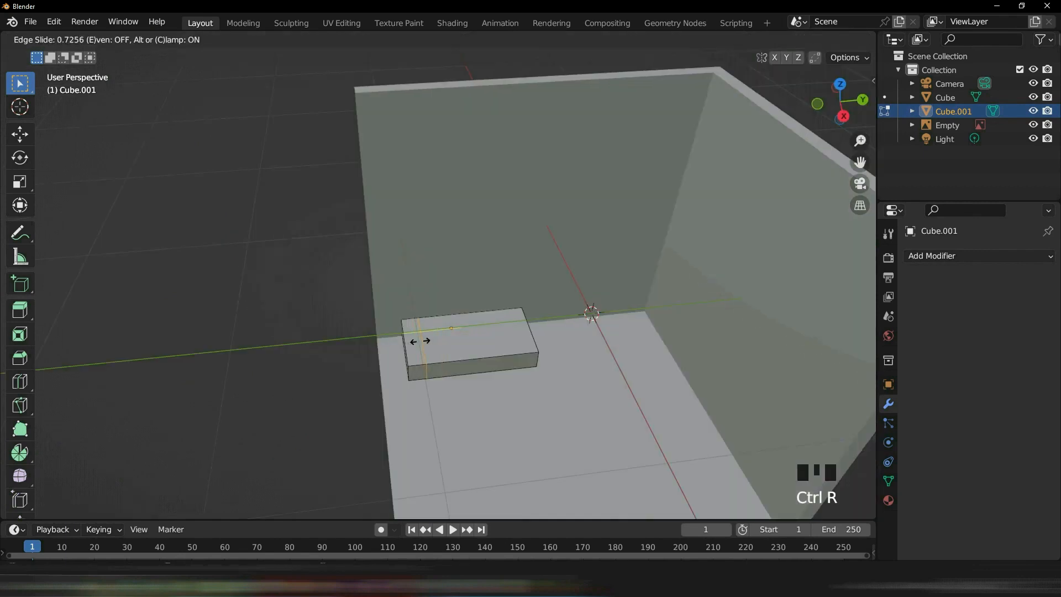
click(421, 340)
- Add a lengthwise loop cut to the sofa base, slid toward the wall to mark out the backrest strip
key(ctrl+r)
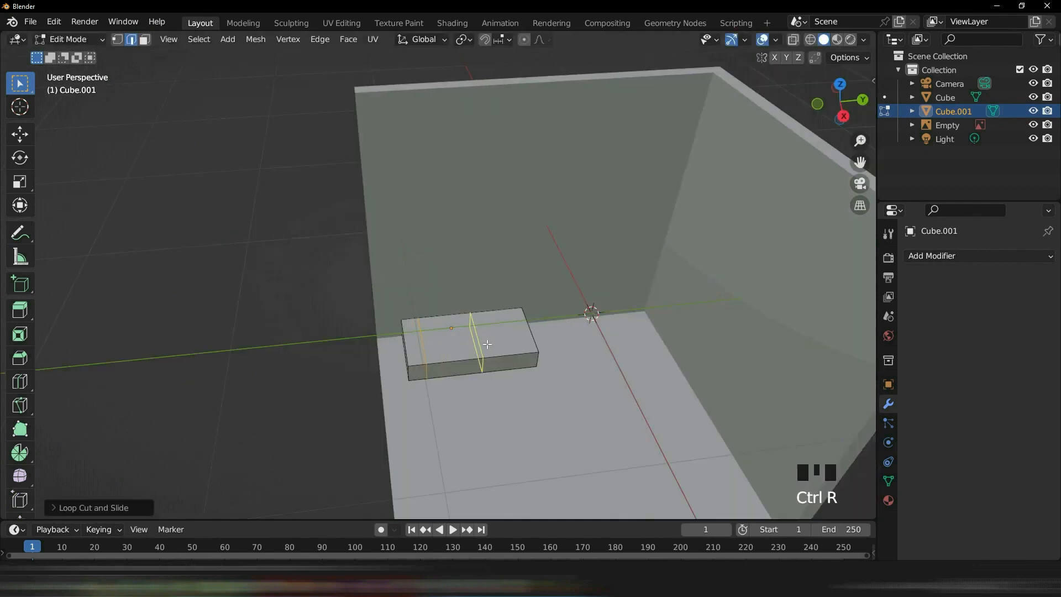
click(431, 339)
click(427, 330)
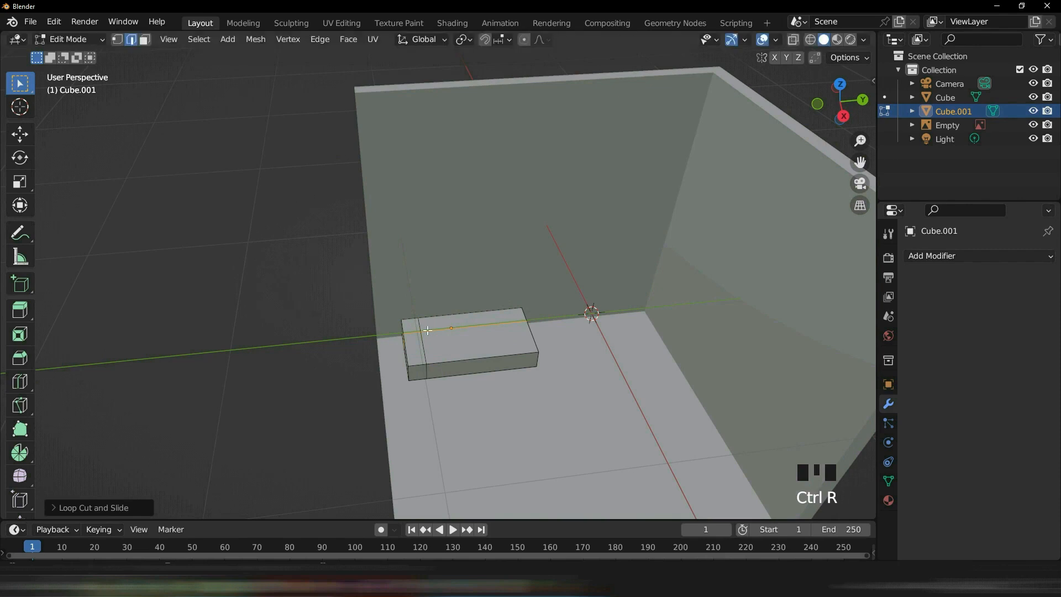
middle_drag(427, 330, 499, 389)
key(Tab)
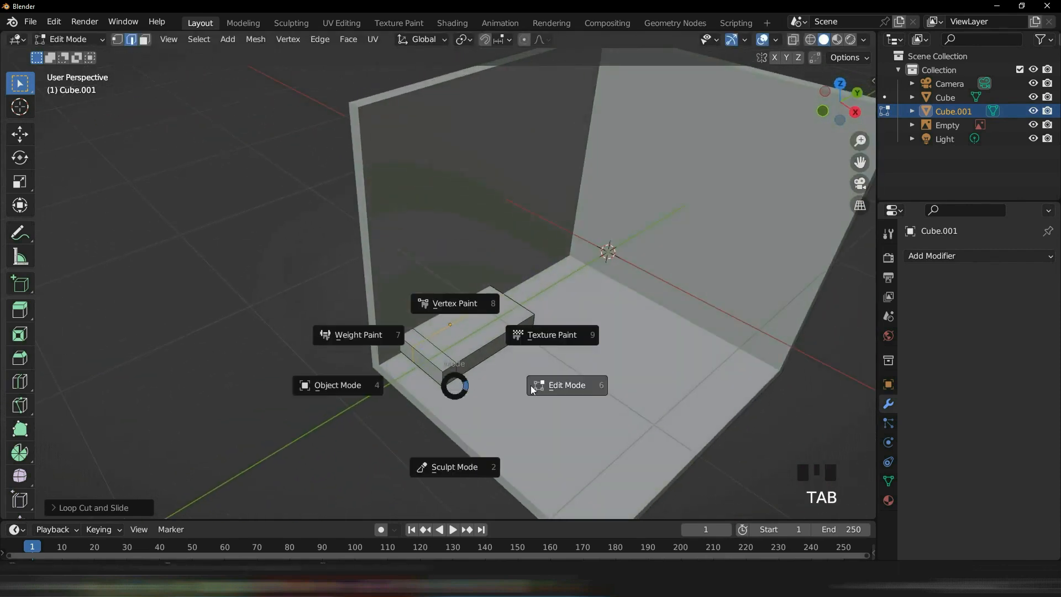
click(550, 387)
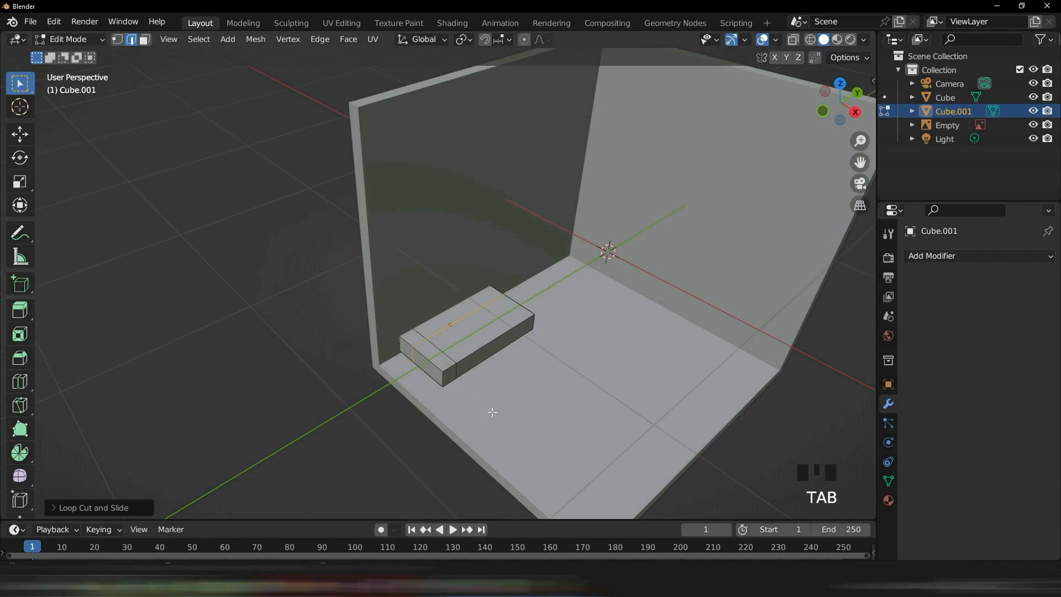
- Select the top faces of the wall-side strip and the negative Y end, and extrude them up about 0.32 m as backrest and armrest
key(3)
click(447, 321)
shift+click(413, 338)
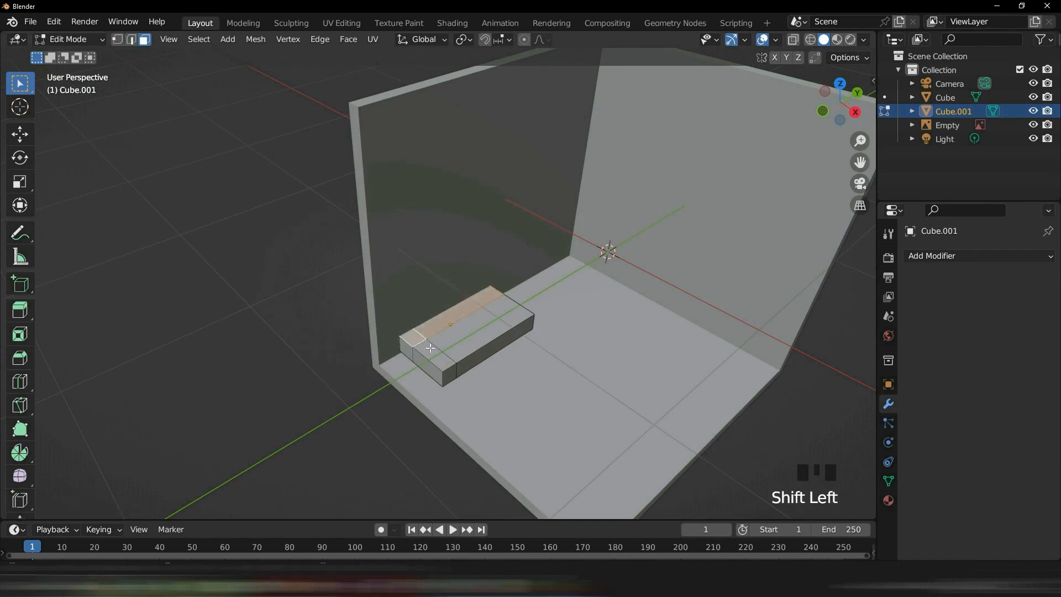
shift+click(413, 346)
middle_drag(589, 418, 510, 402)
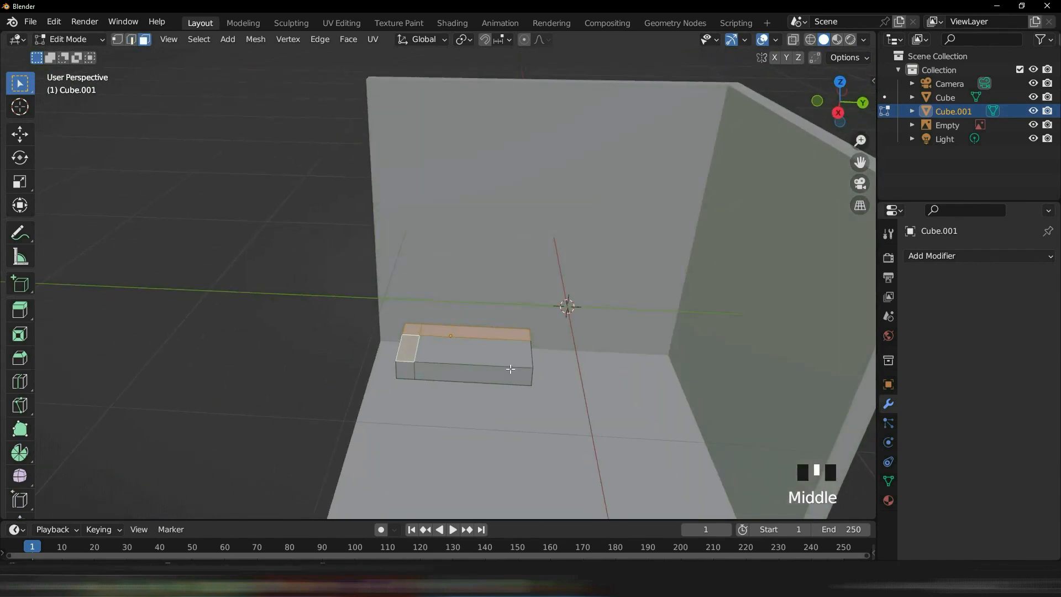
middle_drag(466, 428, 569, 407)
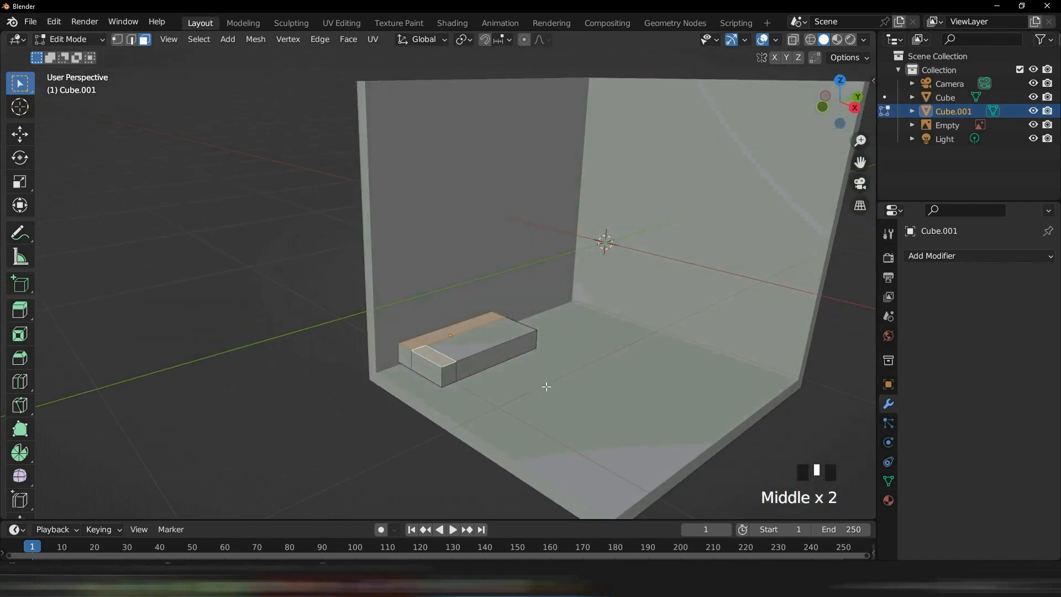
middle_drag(547, 387, 512, 379)
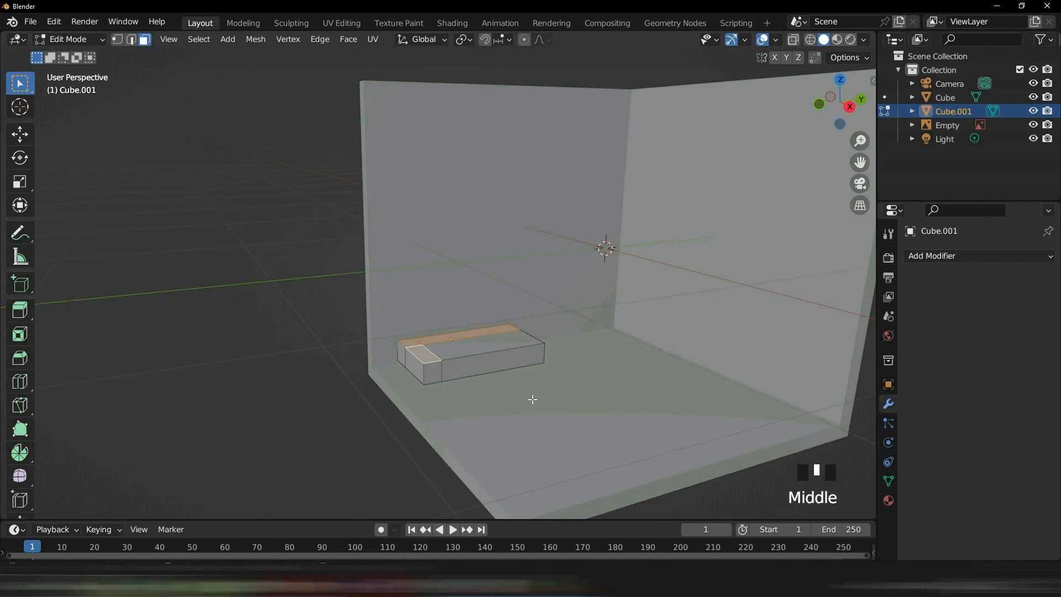
key(e)
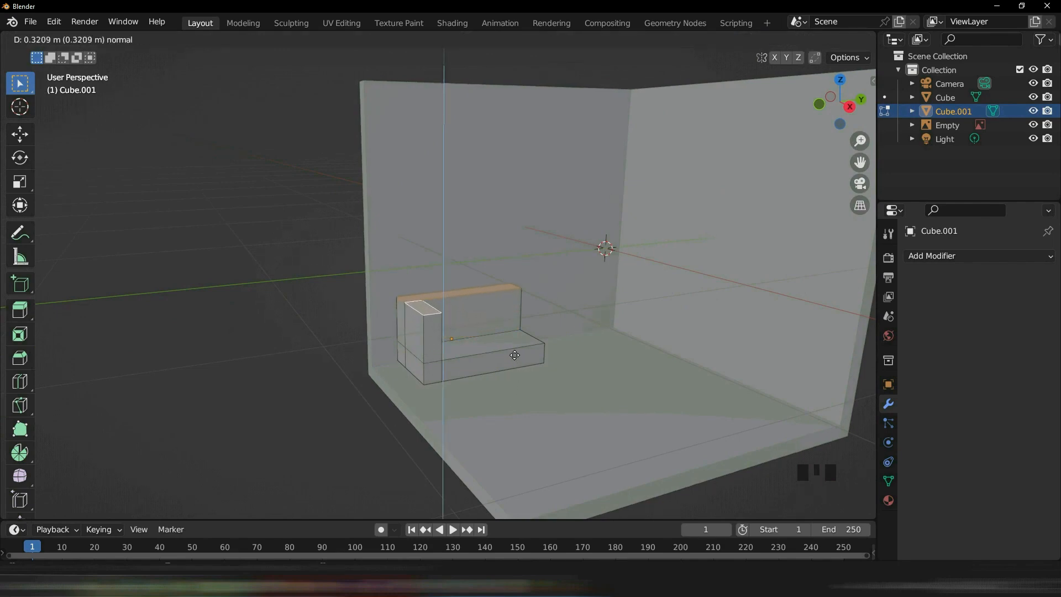
click(515, 355)
middle_drag(597, 378, 798, 230)
scroll(660, 435, up, 4)
scroll(799, 230, down, 2)
middle_drag(586, 396, 583, 372)
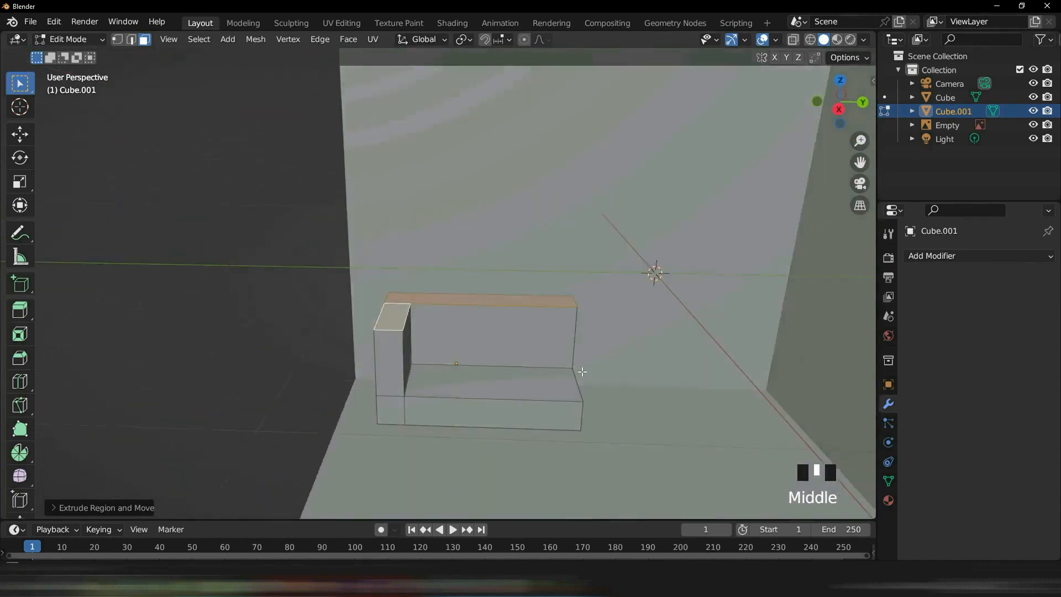
scroll(533, 343, up, 3)
key(2)
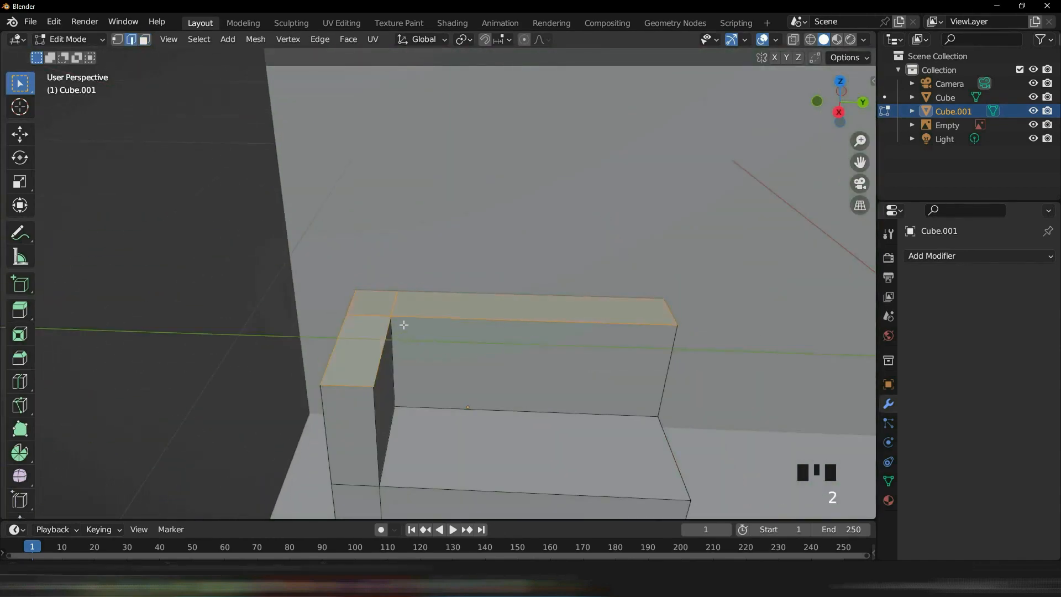
click(404, 325)
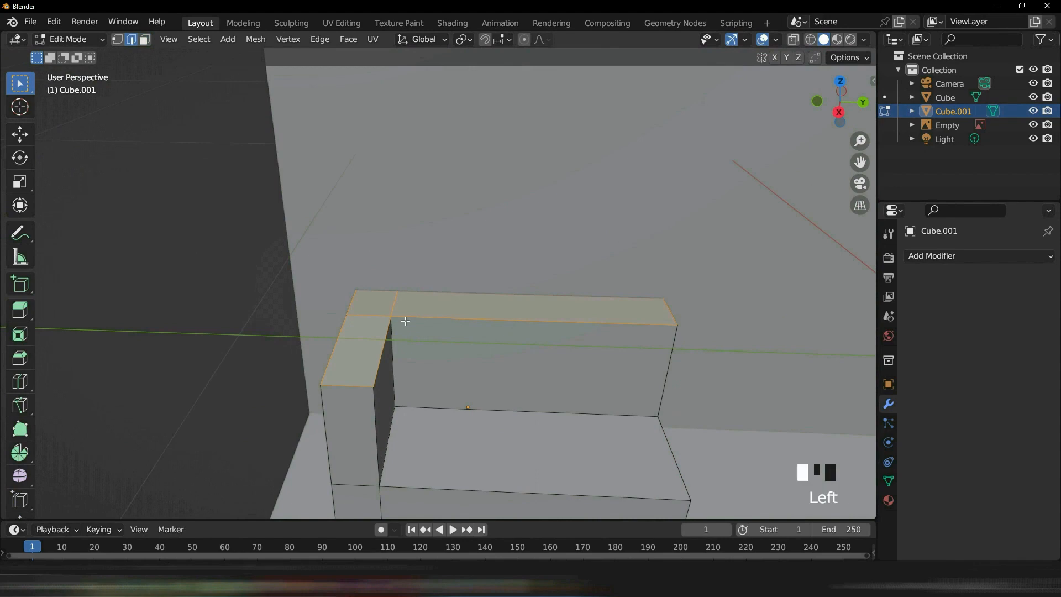
shift+click(405, 291)
middle_drag(406, 291, 446, 313)
middle_drag(446, 313, 607, 327)
scroll(606, 326, down, 4)
- Shift the whole sofa slightly along positive X, away from the wall behind it, and return to Edit Mode
key(Tab)
middle_drag(503, 398, 735, 372)
key(g)
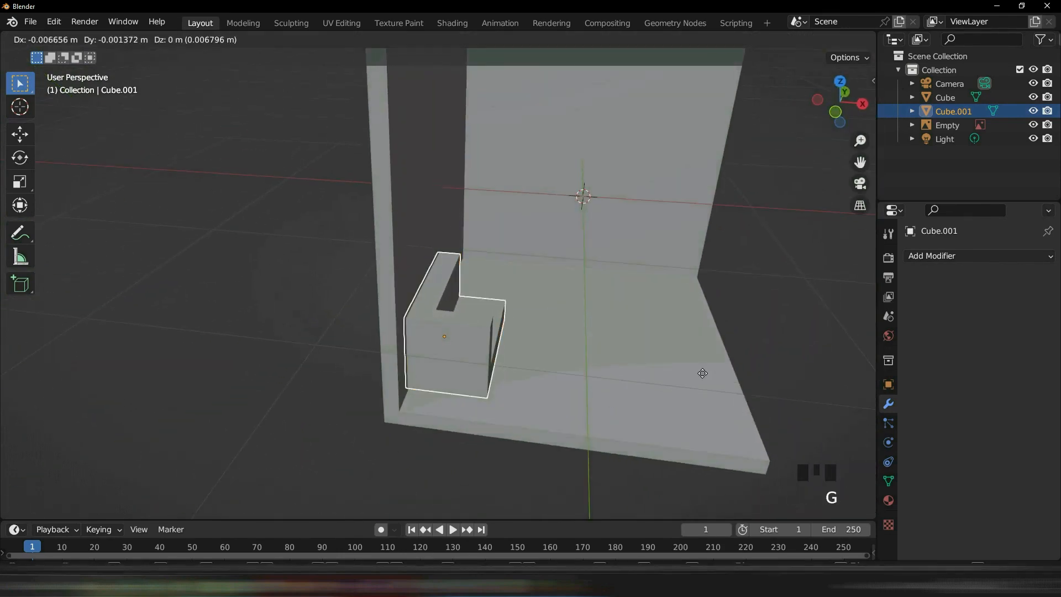
key(x)
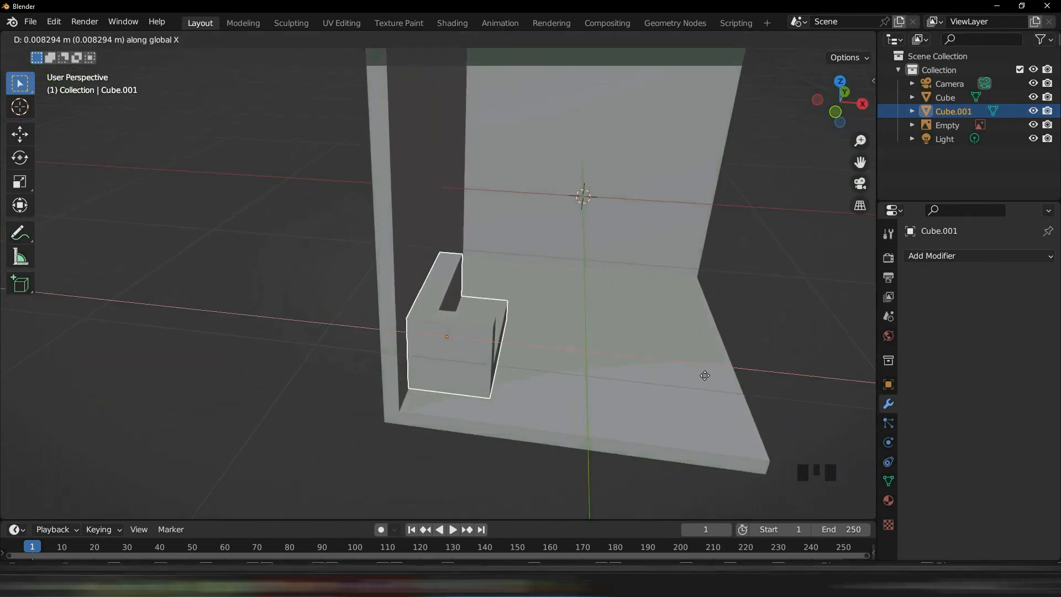
click(729, 380)
middle_drag(730, 379, 545, 386)
key(Tab)
middle_drag(623, 373, 587, 363)
scroll(573, 351, up, 6)
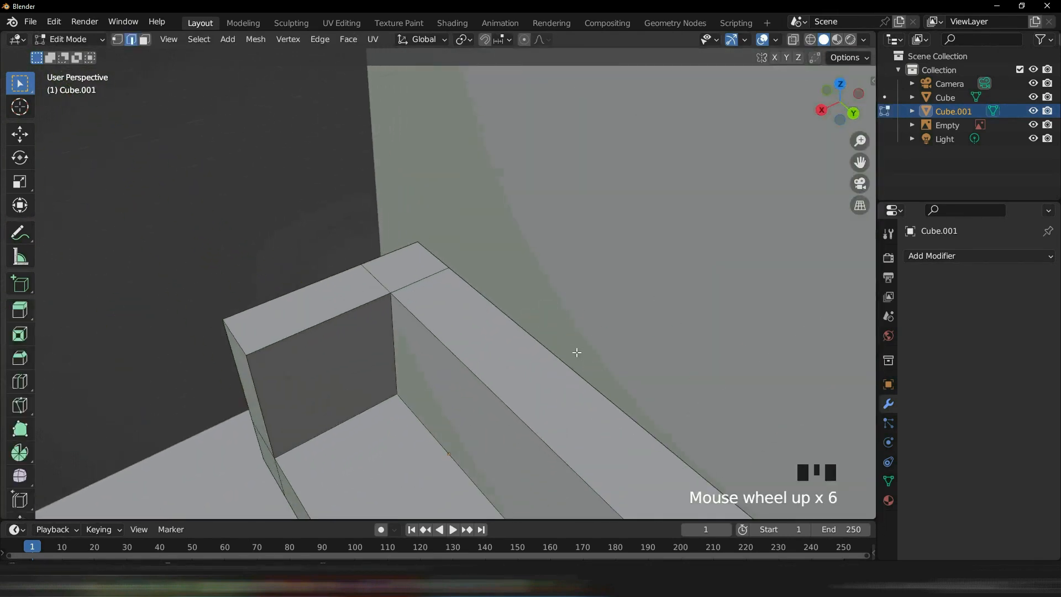
click(557, 360)
shift+click(479, 393)
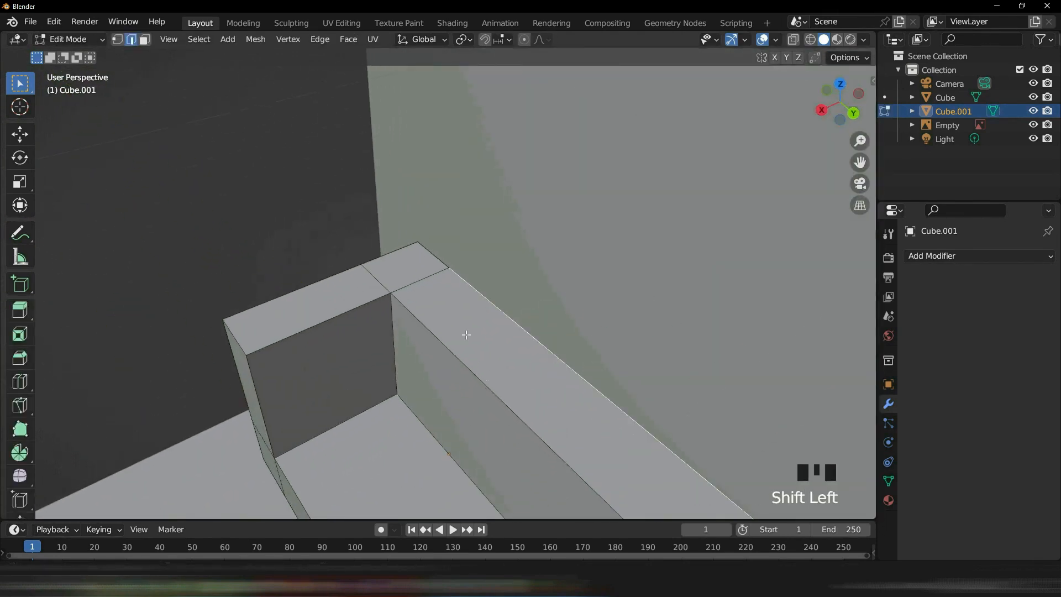
shift+click(440, 344)
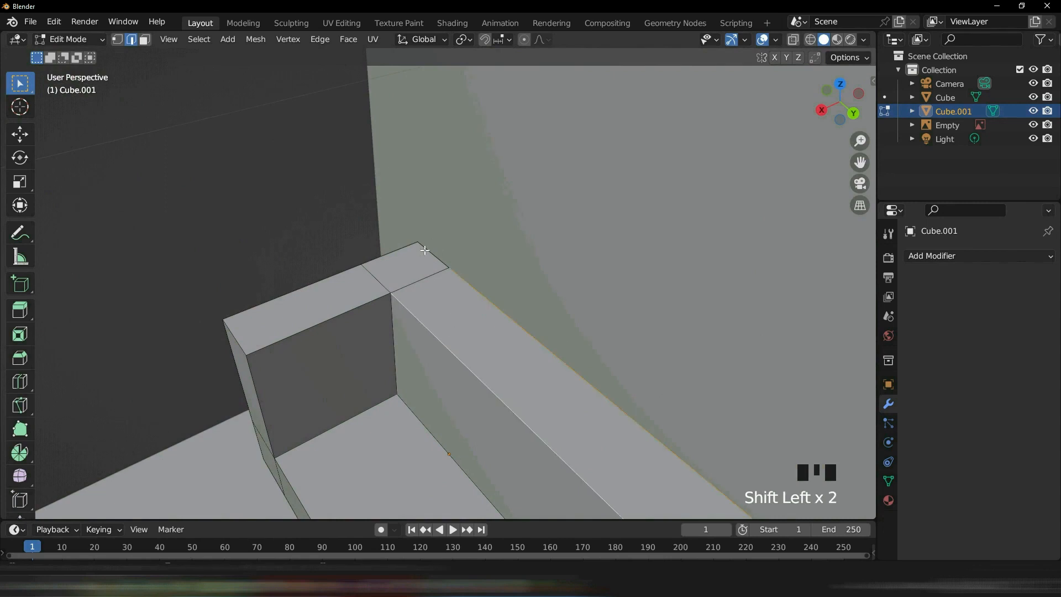
shift+click(404, 246)
- Delete the two short edges that divide the L-shaped top where the armrest meets the backrest
scroll(569, 324, up, 4)
middle_drag(569, 325, 546, 346)
scroll(491, 316, up, 2)
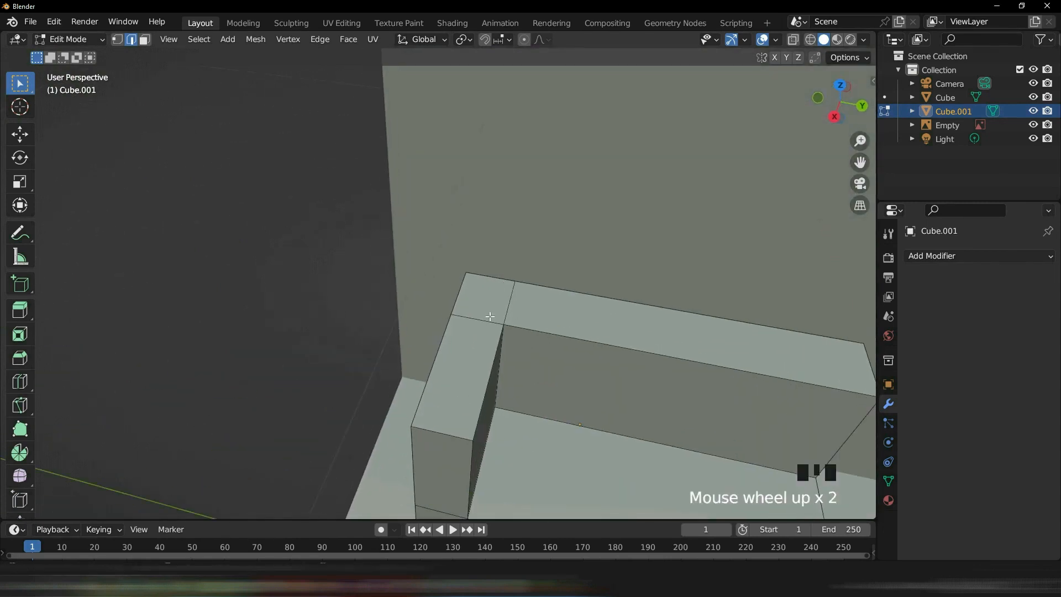
click(485, 319)
shift+click(511, 299)
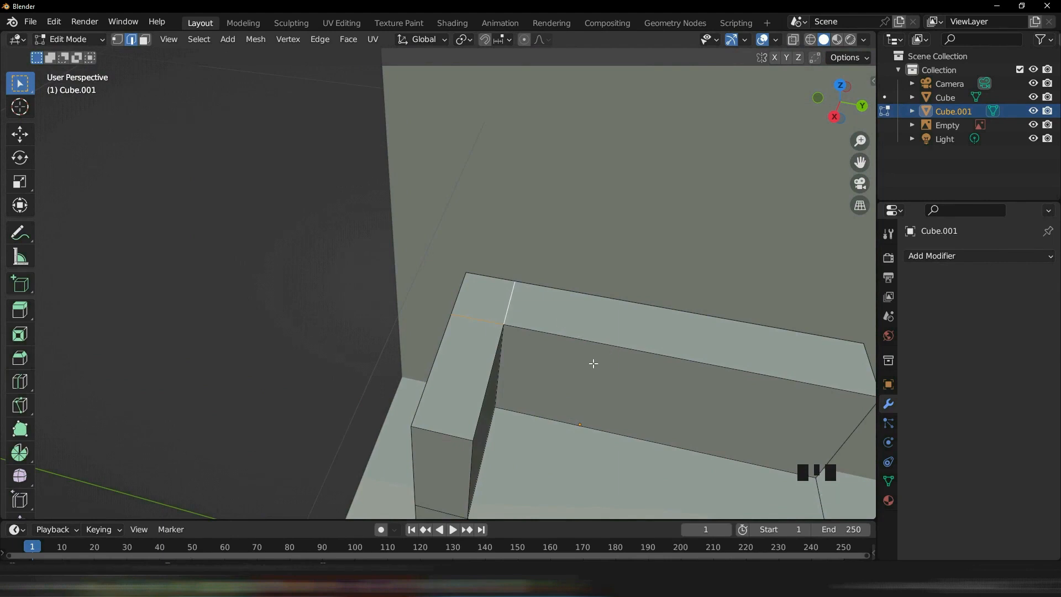
key(Delete)
click(562, 351)
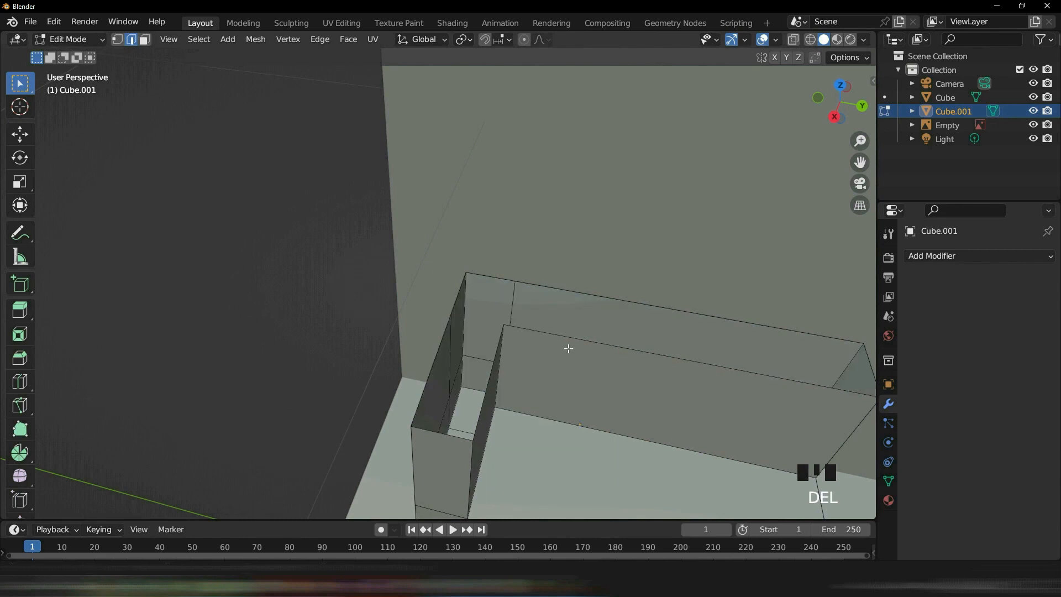
- Select the open boundary loop around the top of the armrest and backrest and fill it with one L-shaped face
middle_drag(568, 349, 538, 335)
scroll(538, 336, up, 2)
triple_click(526, 332)
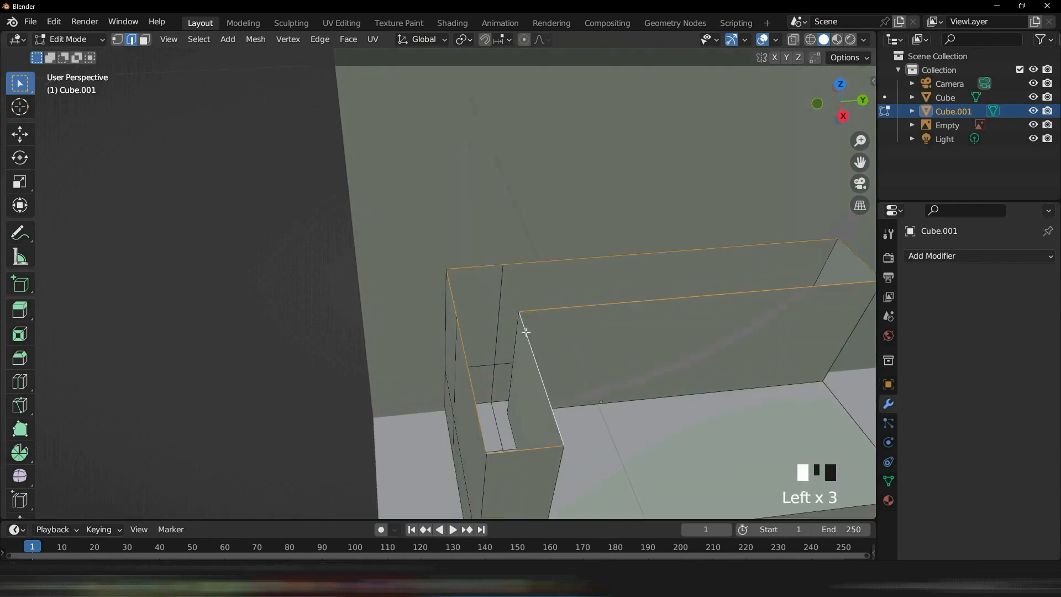
middle_drag(665, 371, 455, 341)
scroll(512, 366, down, 3)
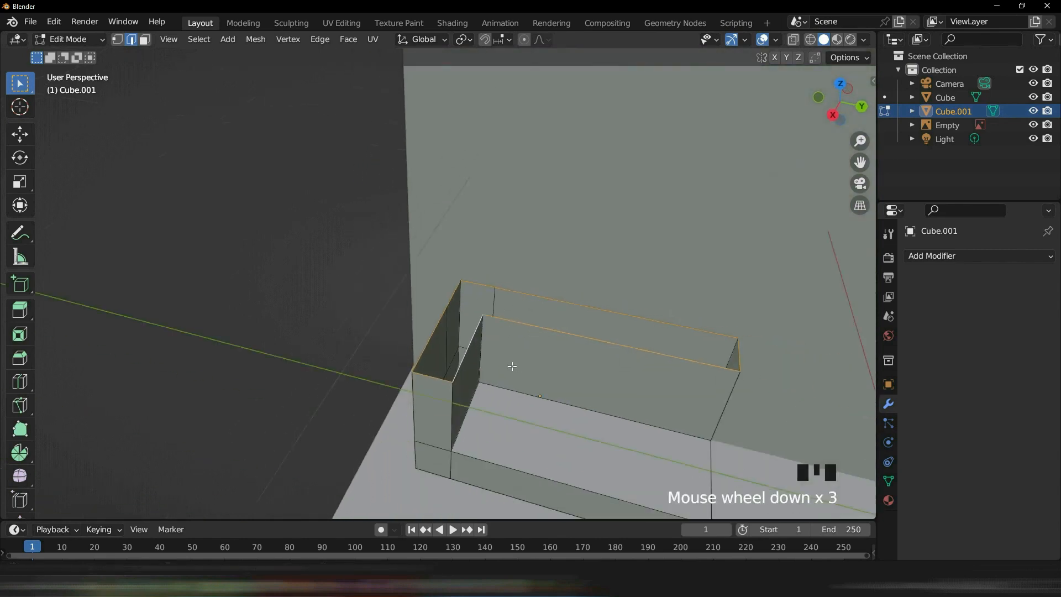
middle_drag(554, 397, 585, 409)
scroll(627, 363, up, 2)
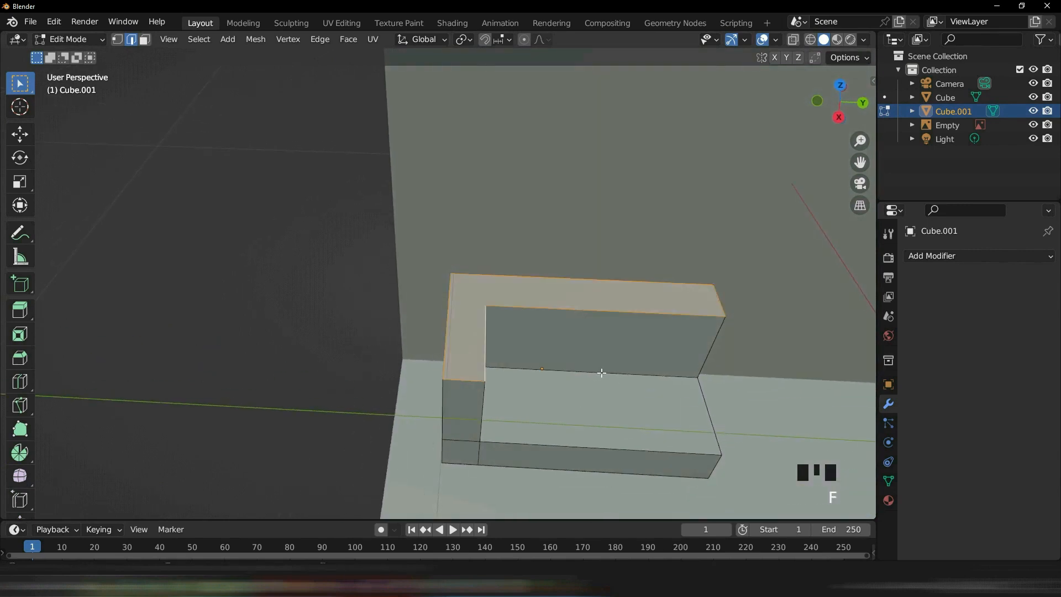
scroll(552, 374, up, 1)
click(521, 395)
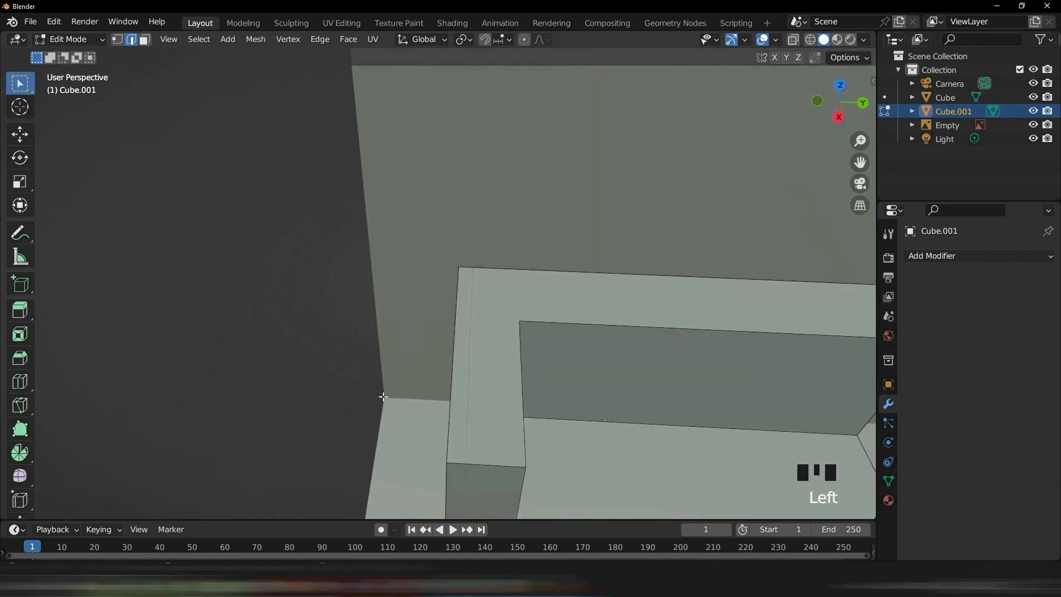
- Bevel the whole outline of the L-shaped top with several segments and switch to Object Mode
triple_click(522, 393)
scroll(636, 407, down, 3)
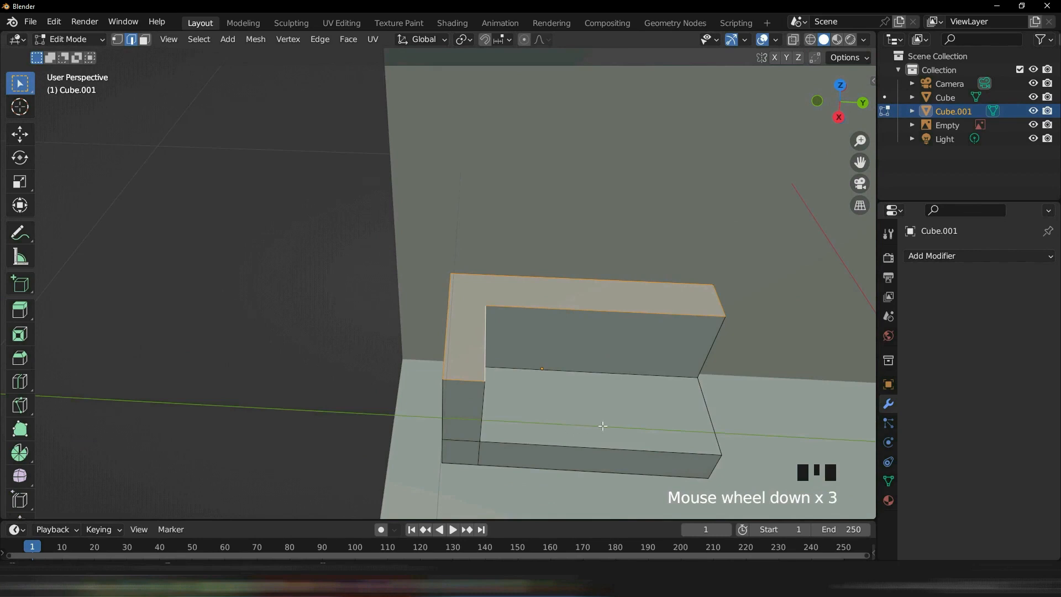
key(ctrl+b)
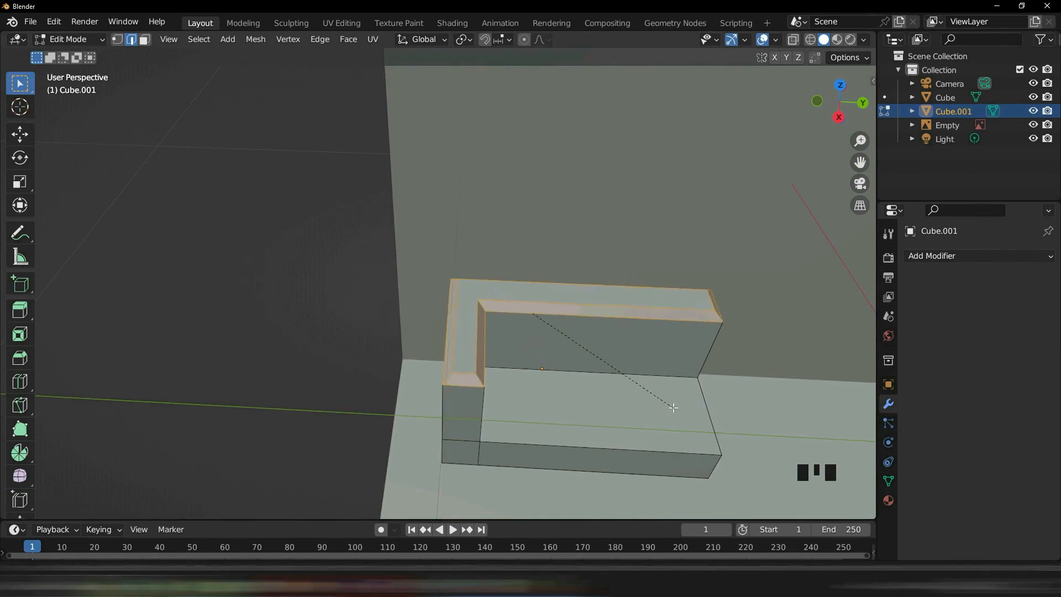
scroll(673, 408, up, 2)
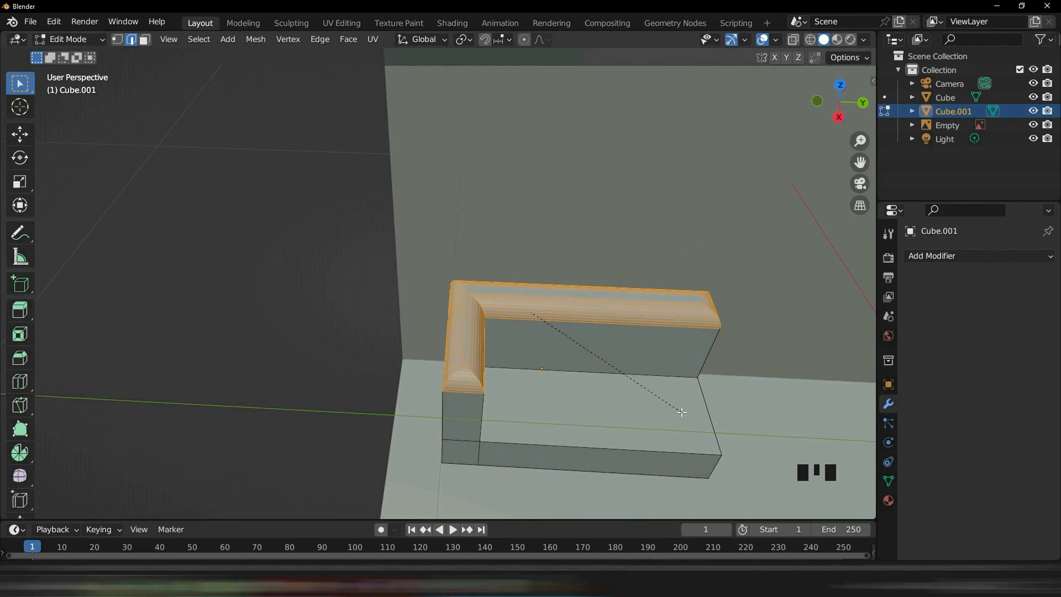
click(682, 413)
click(332, 351)
middle_drag(583, 439, 639, 407)
key(Tab)
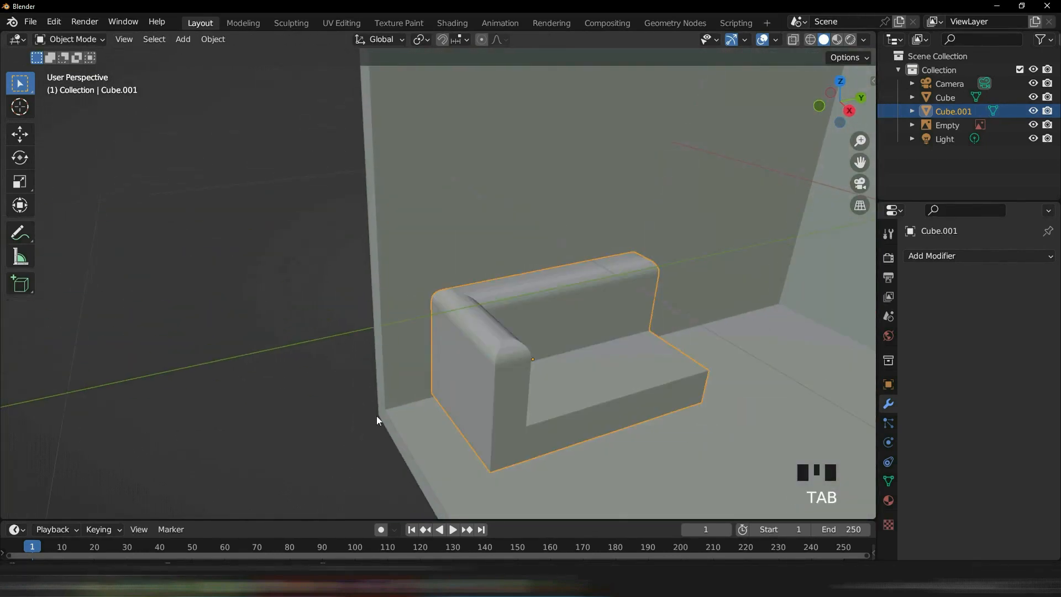
- Inspect the rounded armrest end, and undo the bevel back to the flat L-shaped top in Edit Mode
click(282, 408)
middle_drag(562, 428, 631, 406)
scroll(357, 435, down, 3)
shift+middle_drag(746, 401, 501, 320)
scroll(501, 321, up, 6)
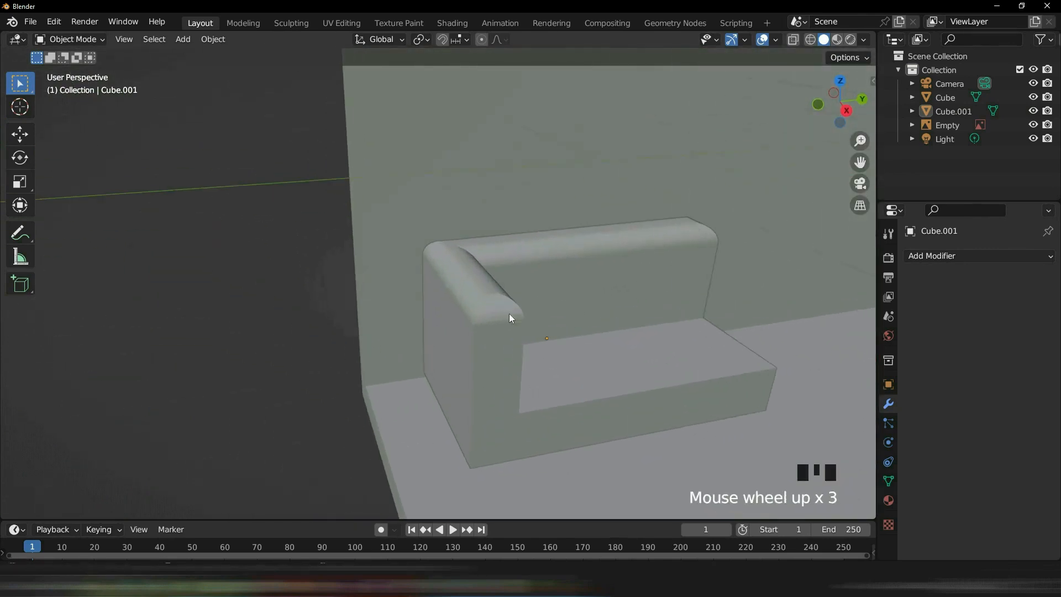
middle_drag(702, 403, 671, 431)
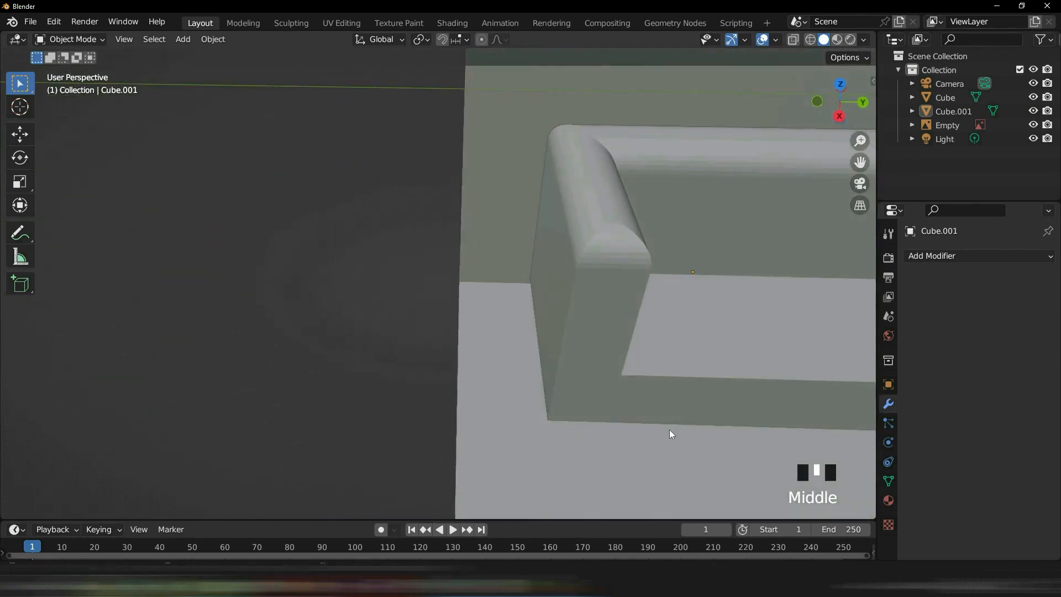
key(ctrl+z)
key(ctrl+z)
key(ctrl+z)
key(ctrl+z)
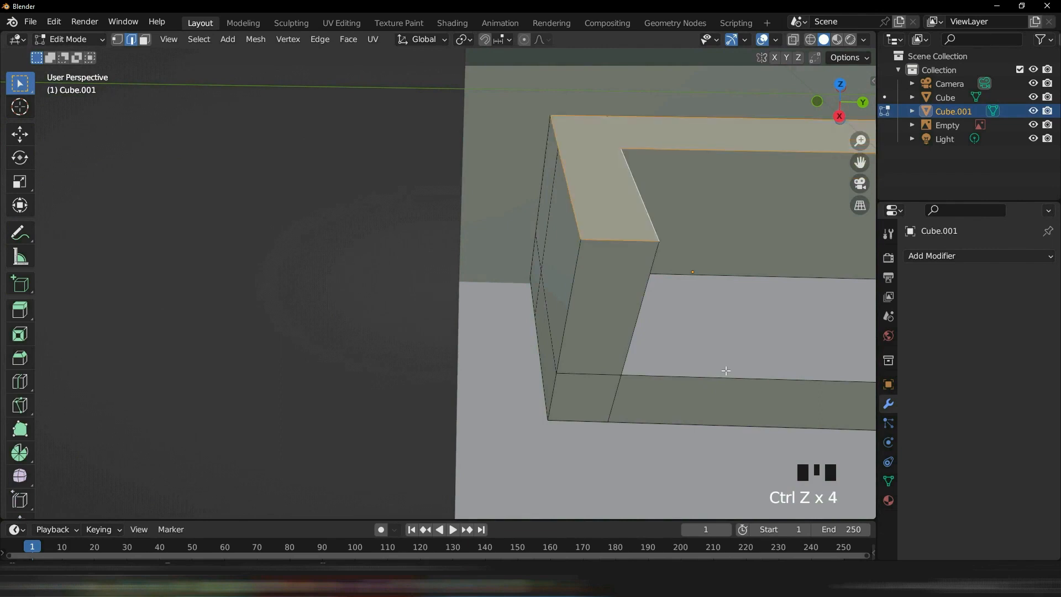
- Deselect the armrest's short front edge, bevel the remaining top outline with several segments, and switch to Object Mode
middle_drag(722, 367, 767, 300)
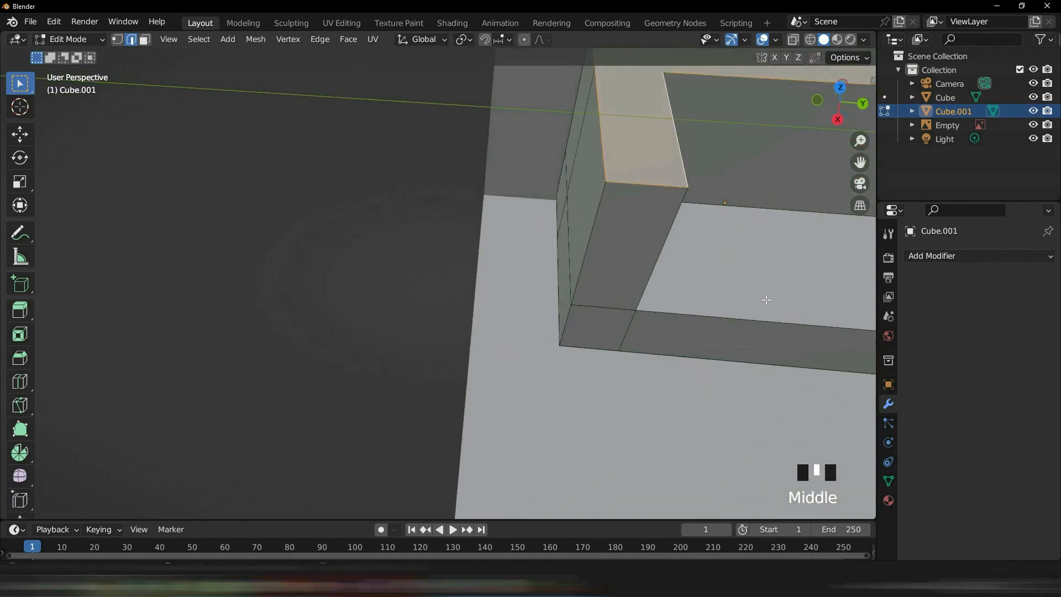
shift+click(647, 186)
scroll(747, 221, down, 5)
shift+middle_drag(783, 237, 468, 271)
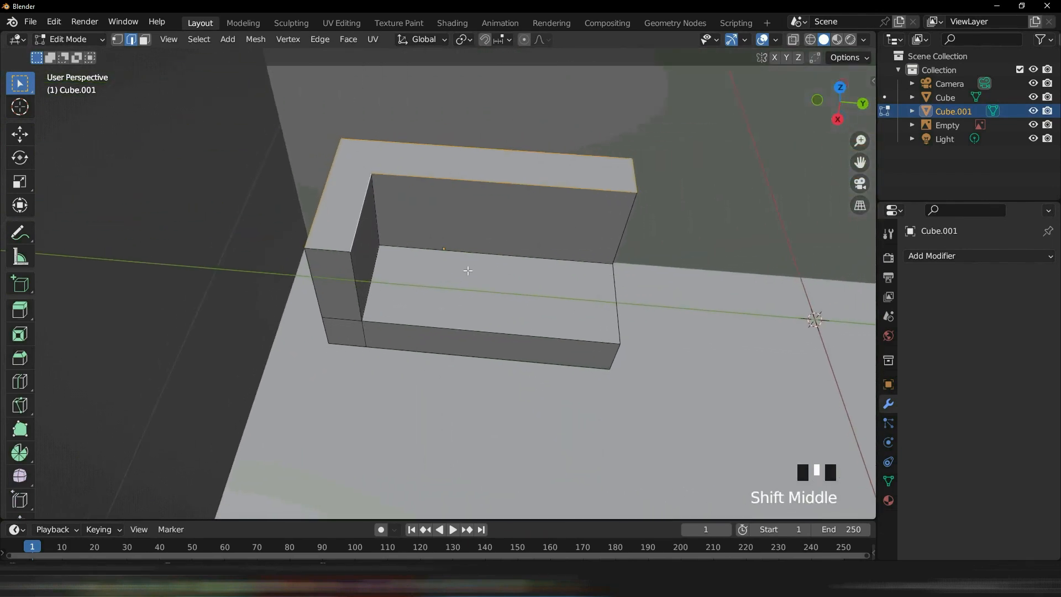
scroll(423, 271, up, 2)
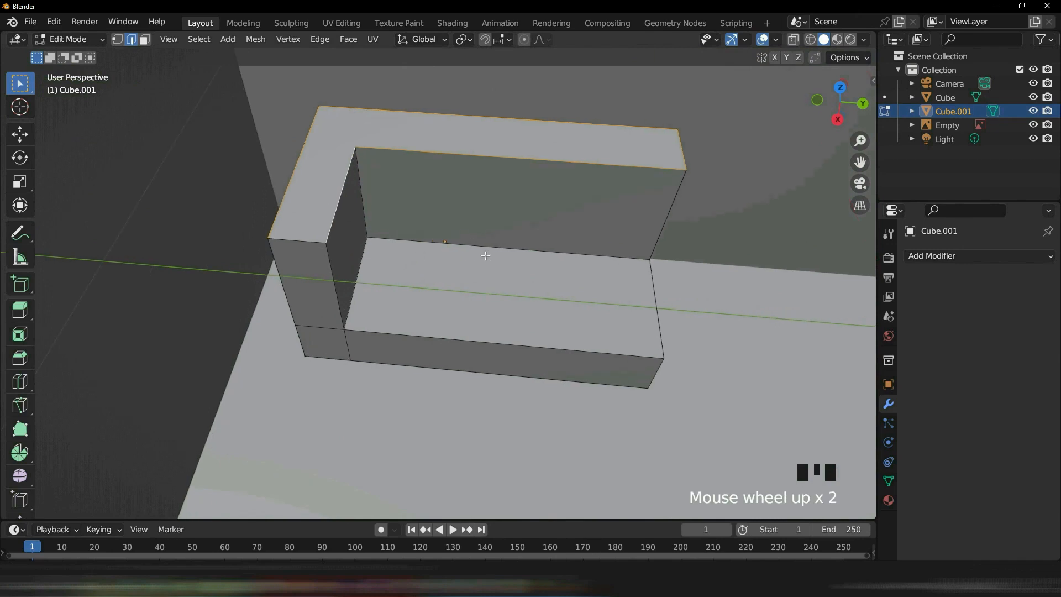
key(ctrl+b)
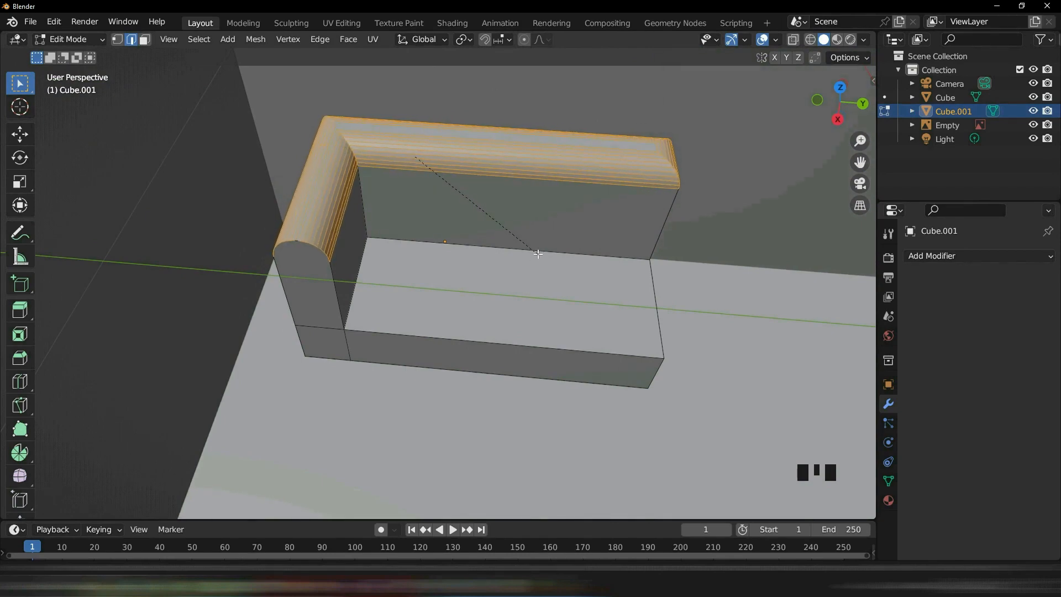
click(538, 254)
middle_drag(345, 336, 304, 295)
scroll(430, 336, down, 5)
key(Tab)
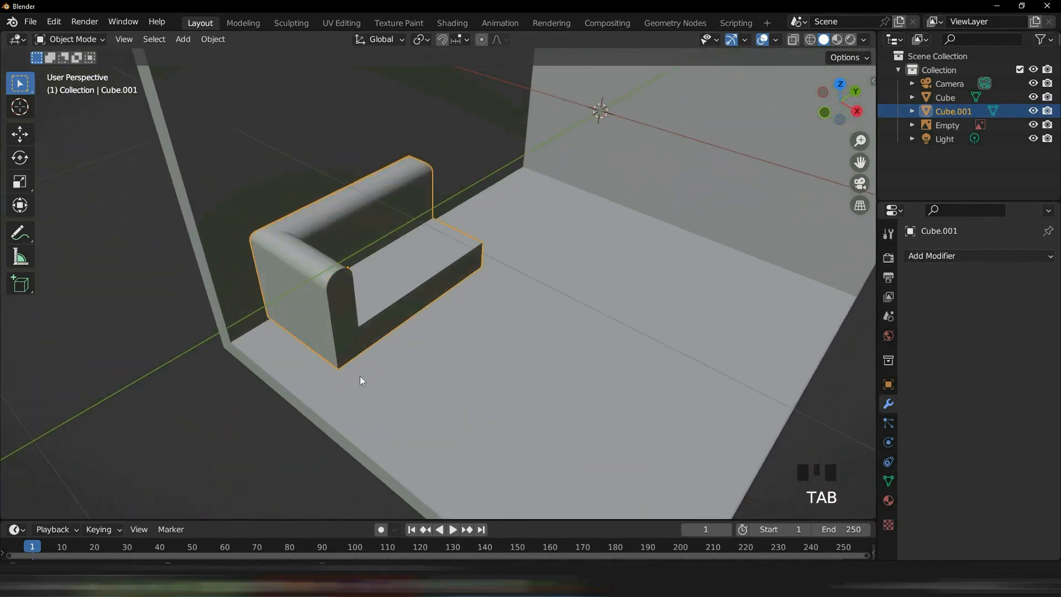
- Compare the sofa's shape with the sofa in the reference image
click(635, 419)
middle_drag(635, 419, 618, 391)
scroll(699, 391, down, 6)
shift+middle_drag(698, 393, 455, 255)
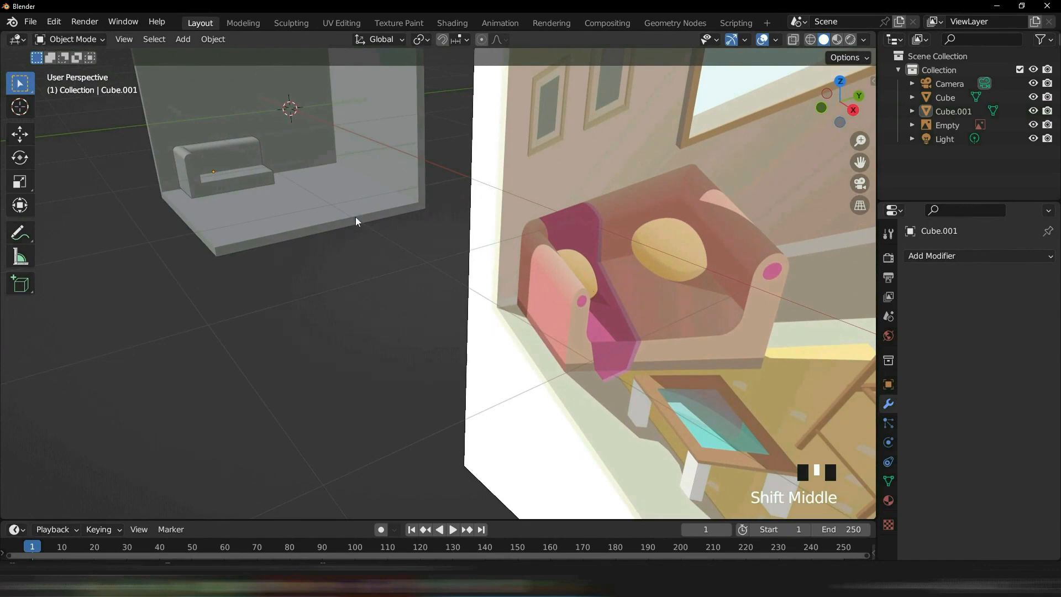
shift+middle_drag(356, 221, 526, 324)
scroll(343, 294, up, 5)
middle_drag(344, 294, 532, 357)
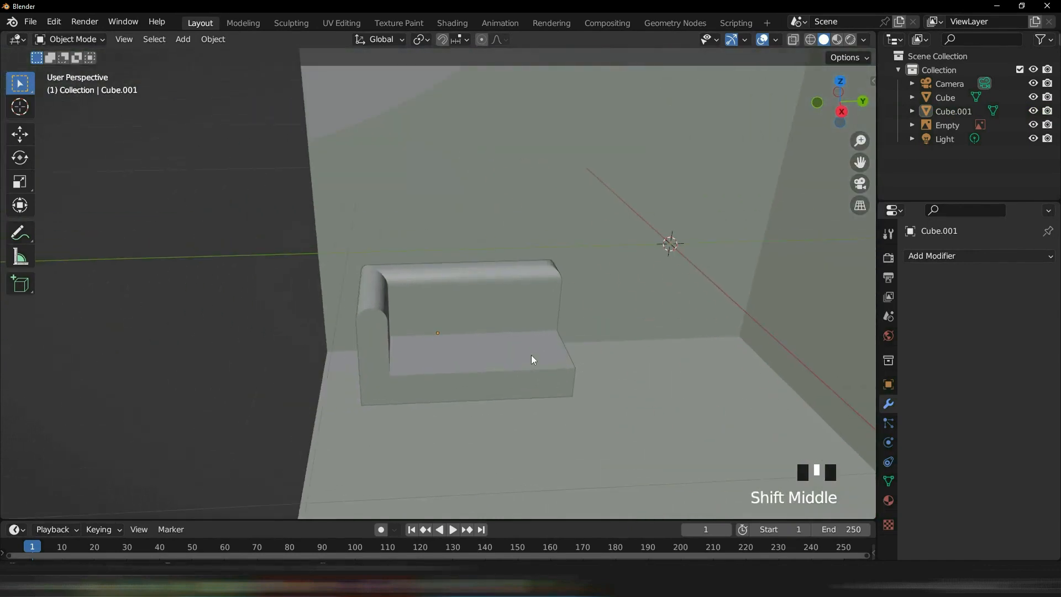
- Add a loop cut across the sofa's seat and backrest near mid-length, slid by about 0.067 towards the armrest
click(500, 360)
key(Tab)
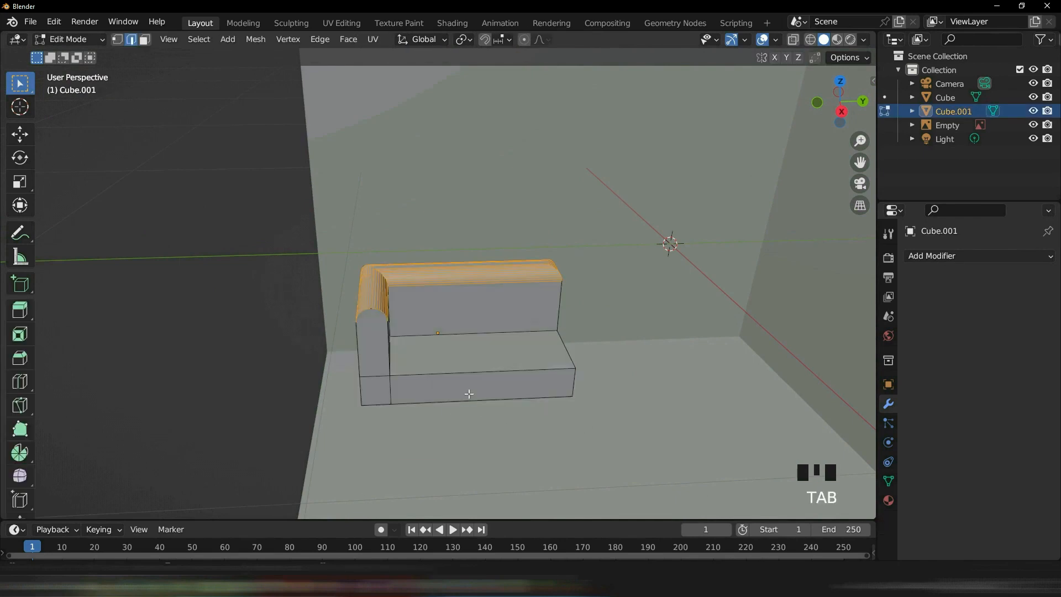
key(ctrl+r)
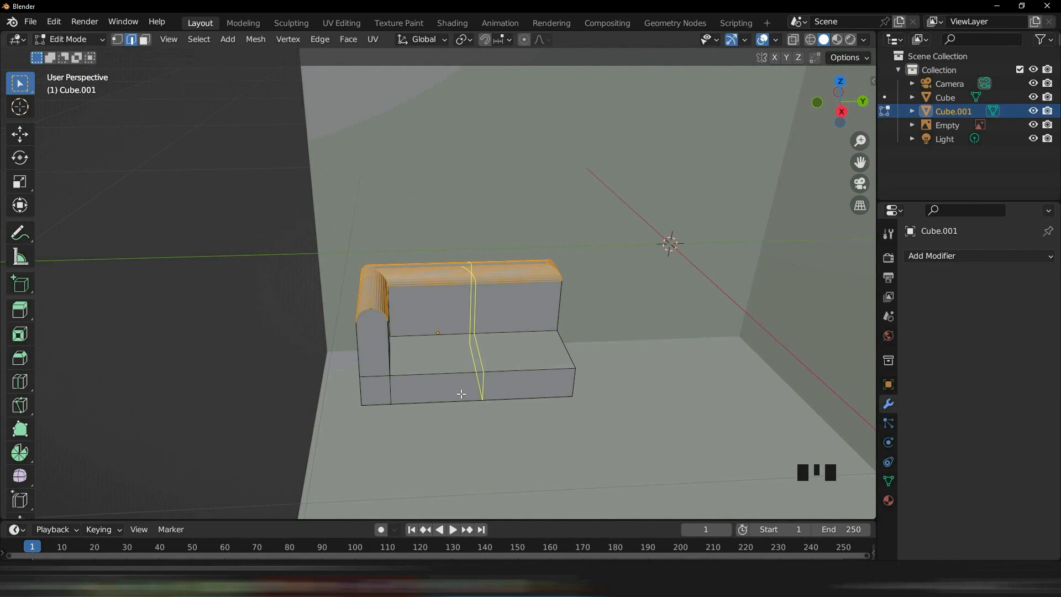
click(462, 394)
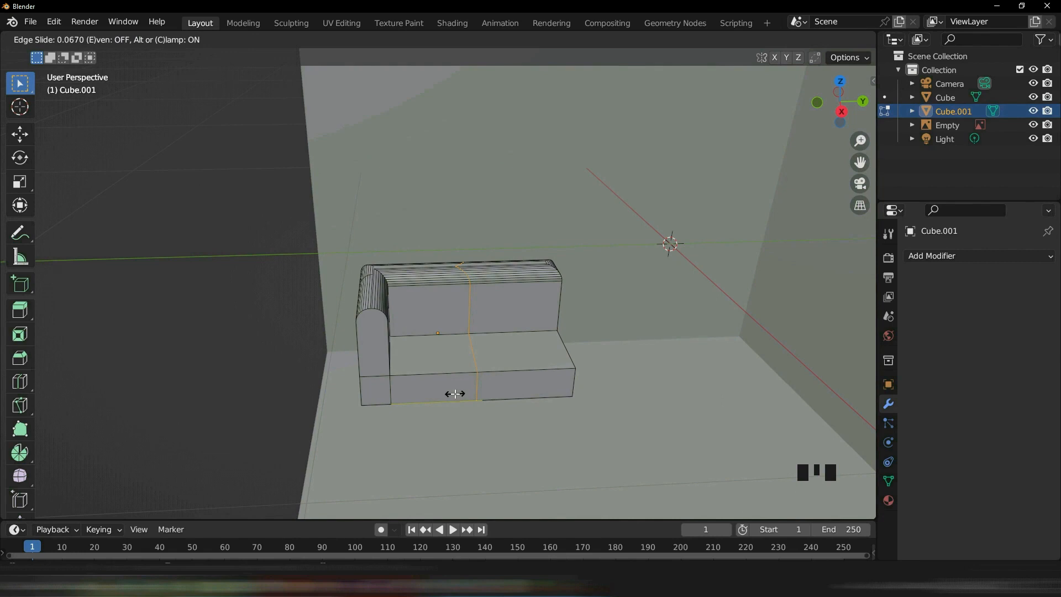
click(455, 394)
scroll(582, 369, up, 4)
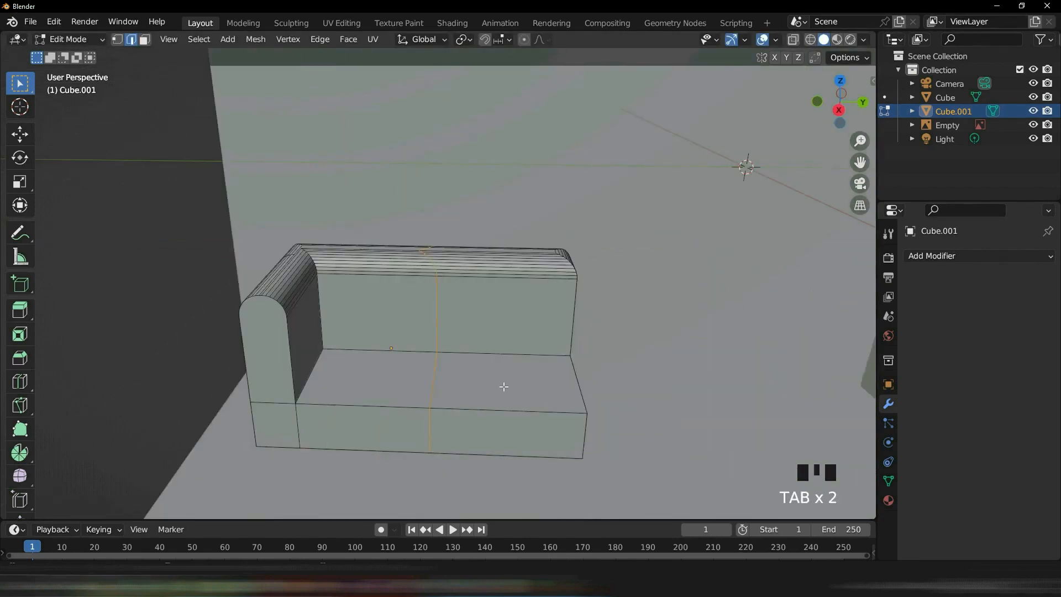
- With X-ray on in the right orthographic view, select all faces on the positive Y side of the loop cut and delete them
key(3)
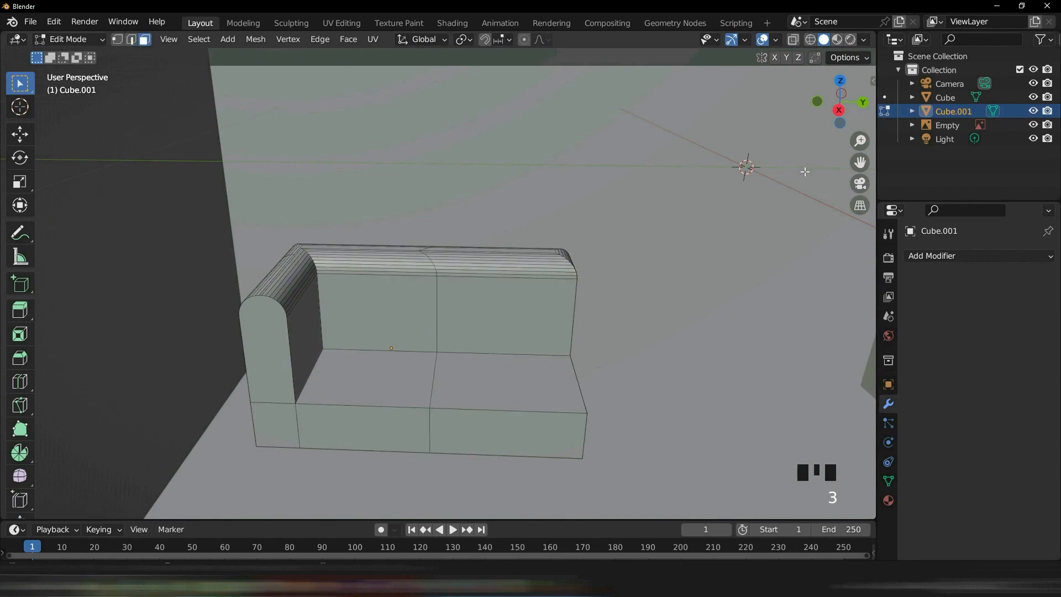
click(798, 37)
key(KP_3)
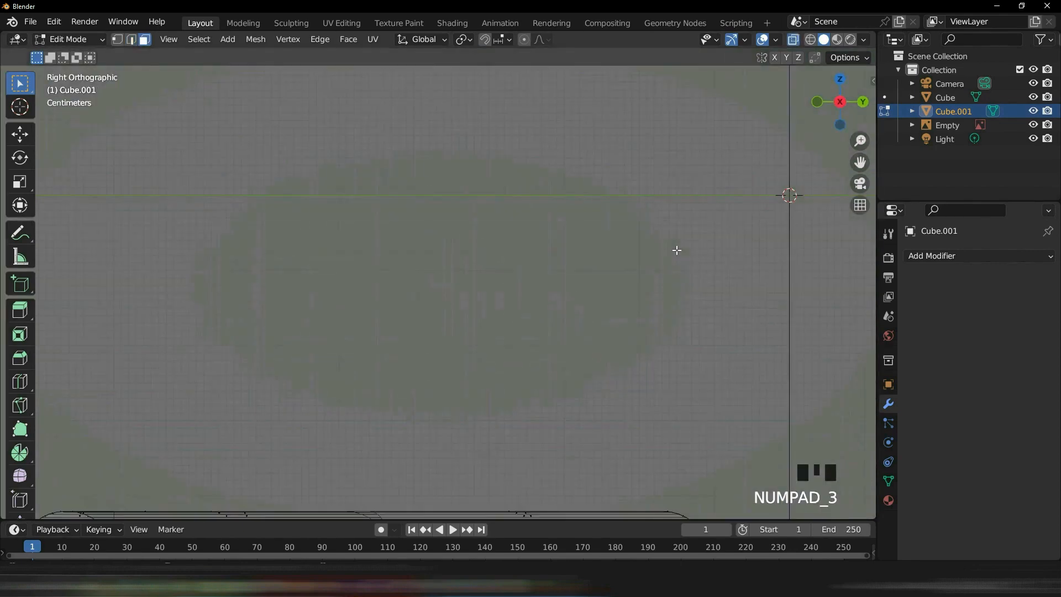
scroll(612, 367, down, 8)
scroll(590, 387, up, 4)
shift+middle_drag(590, 386, 636, 215)
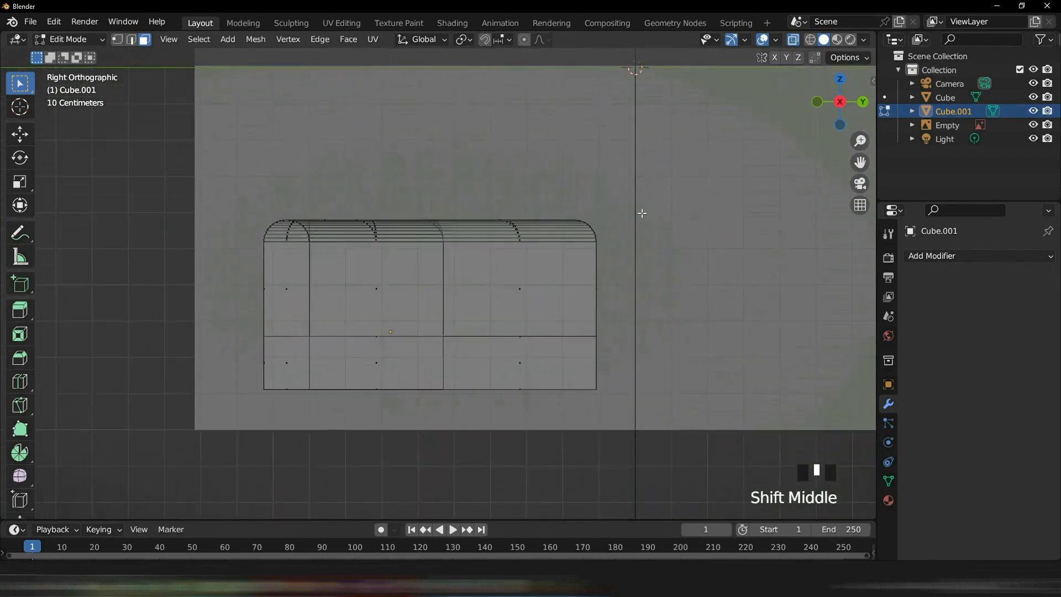
click(577, 322)
drag(577, 322, 455, 142)
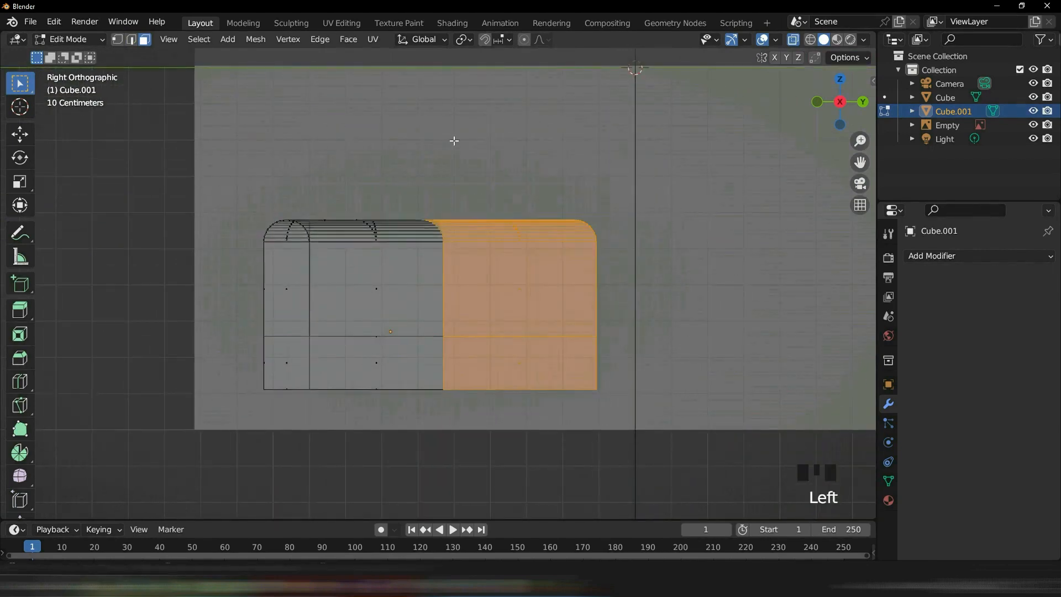
key(Delete)
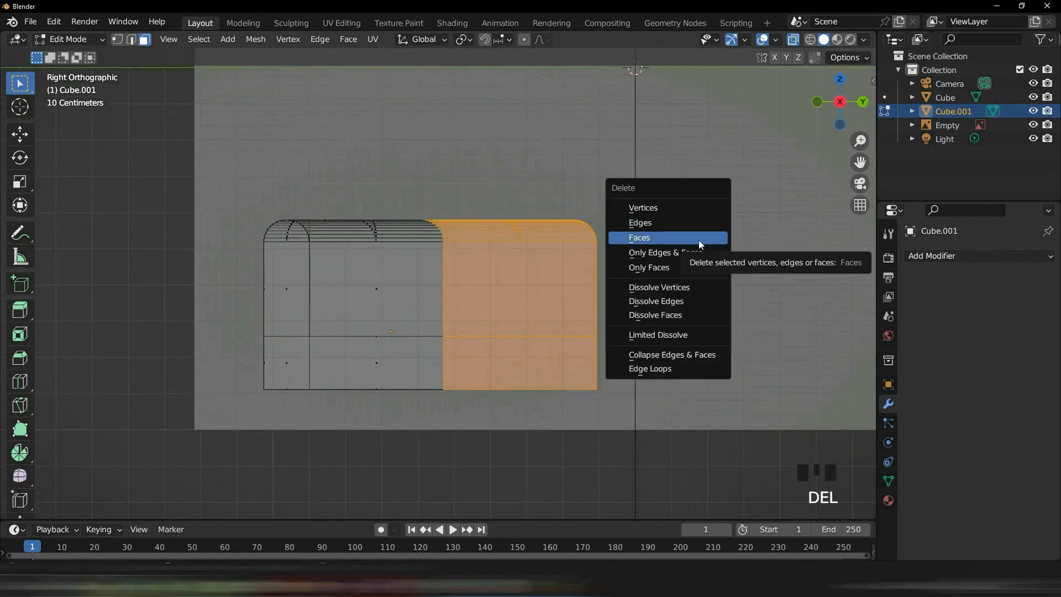
click(698, 240)
middle_drag(553, 228, 573, 279)
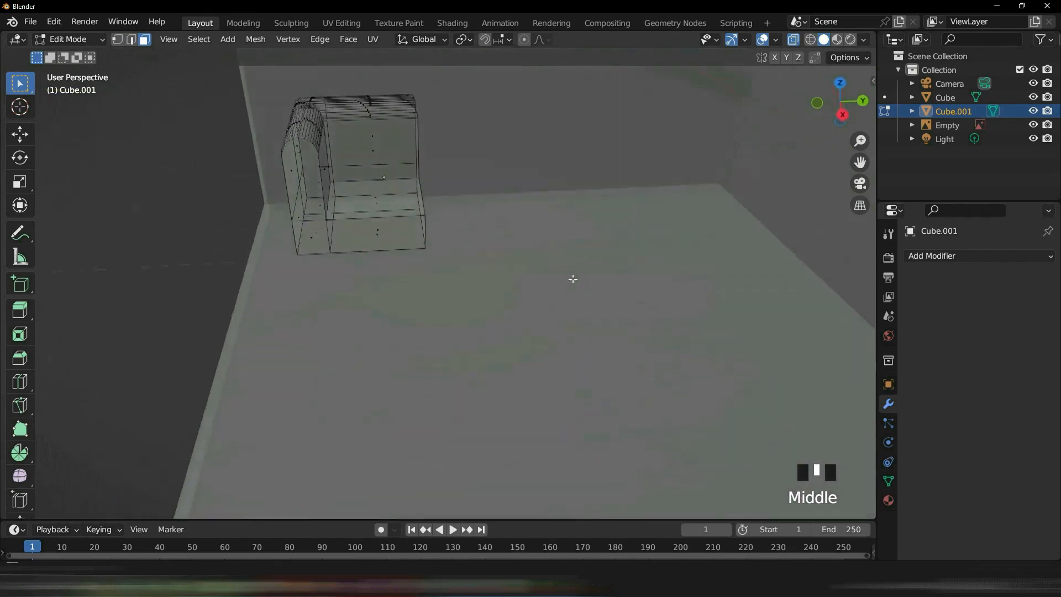